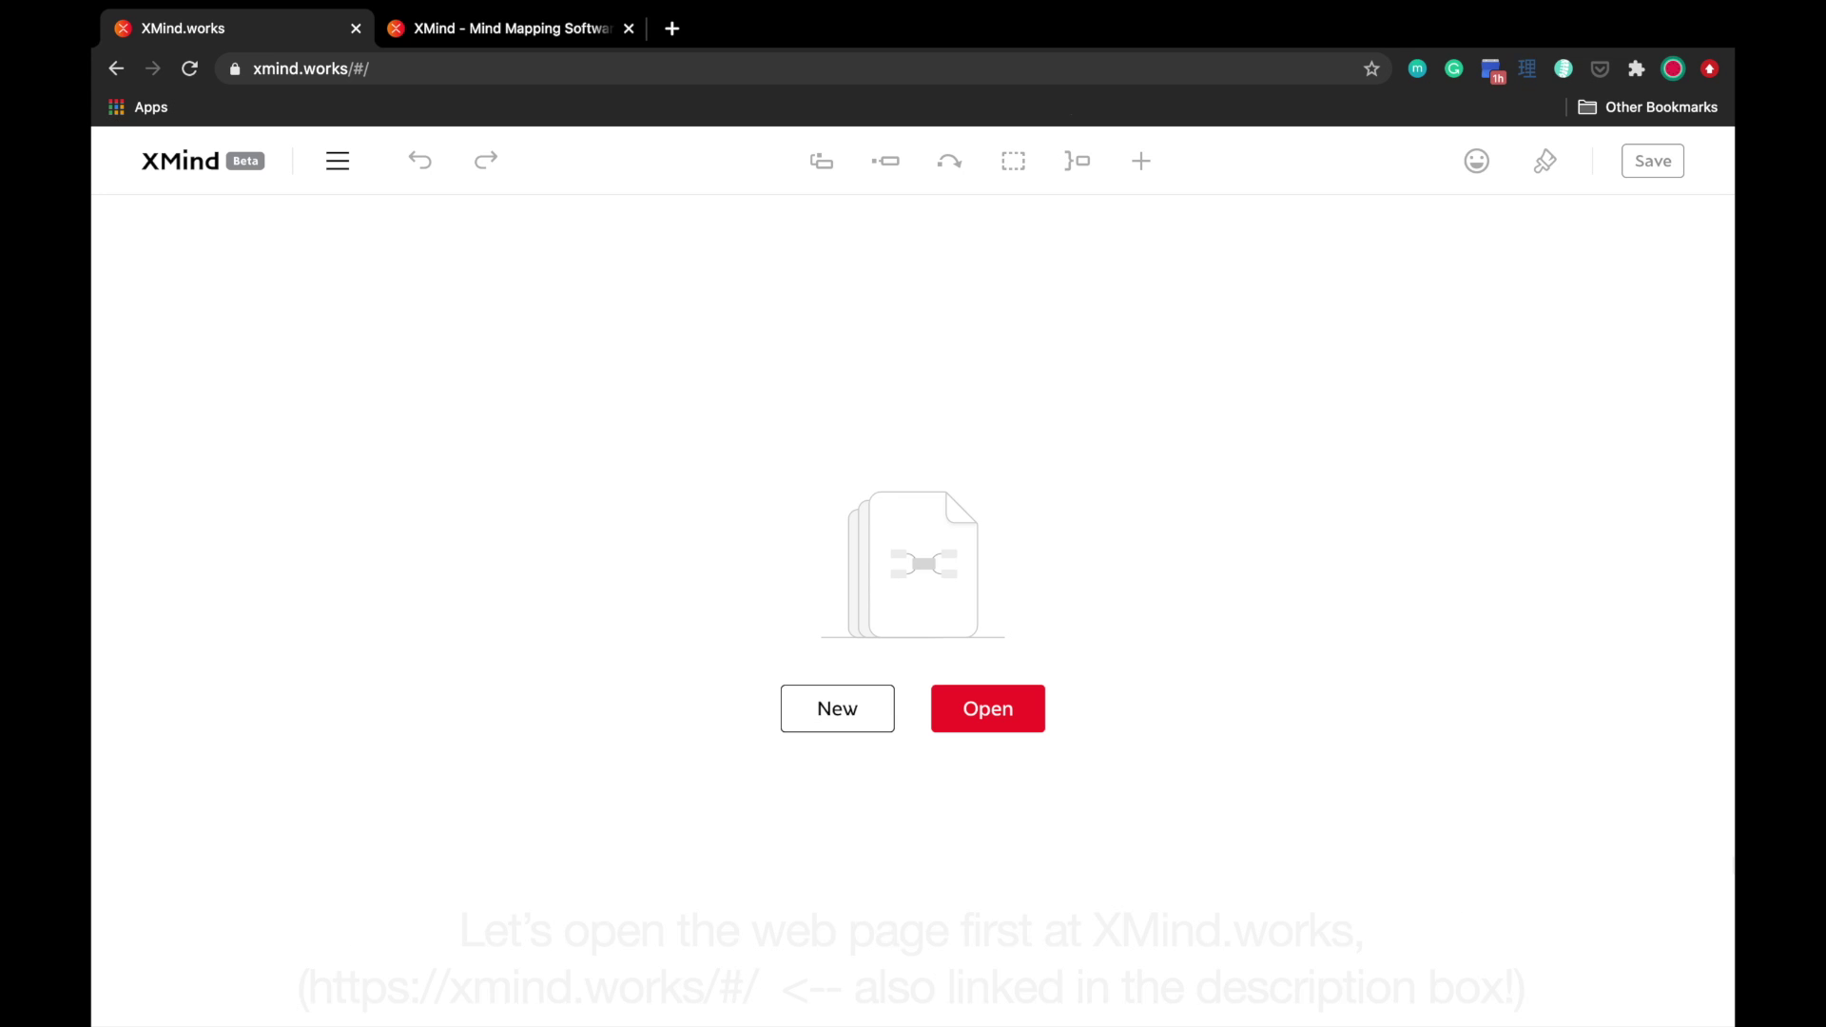
Step: Check the editor's web address, then launch XMind's web version from the xmind.net homepage
left_click(405, 59)
left_click(409, 65)
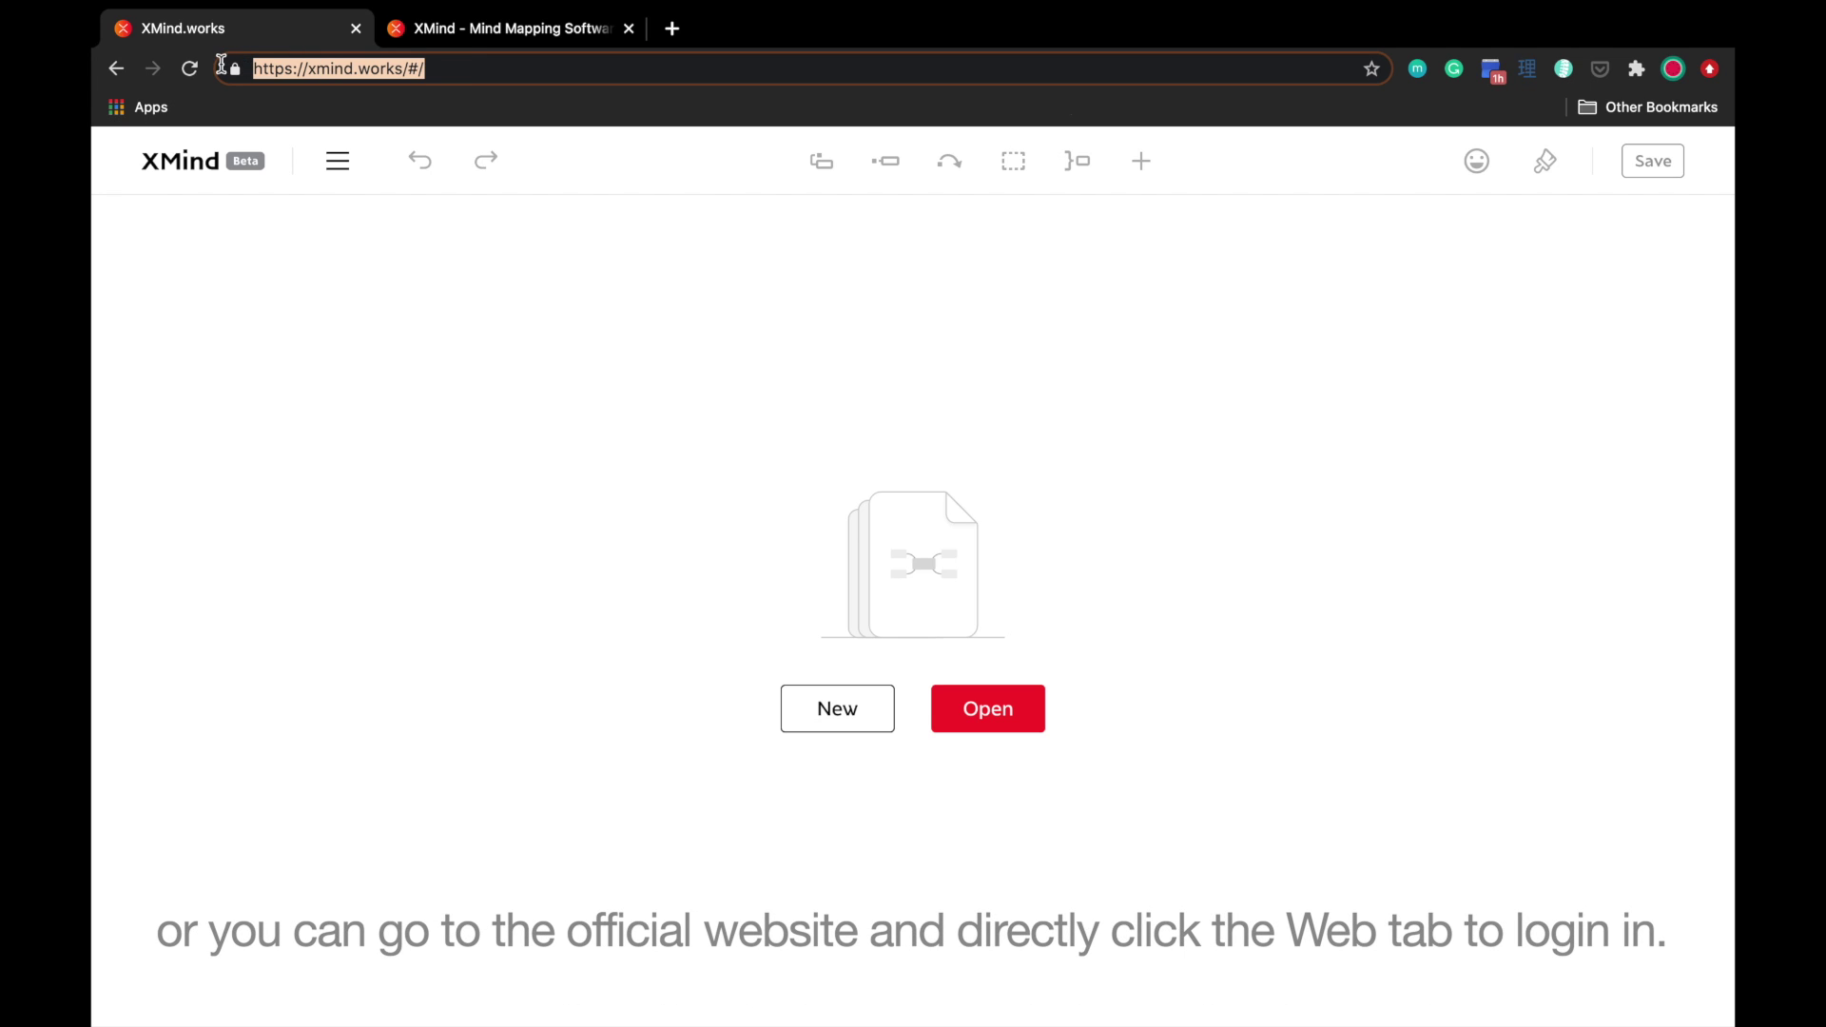
left_click(483, 31)
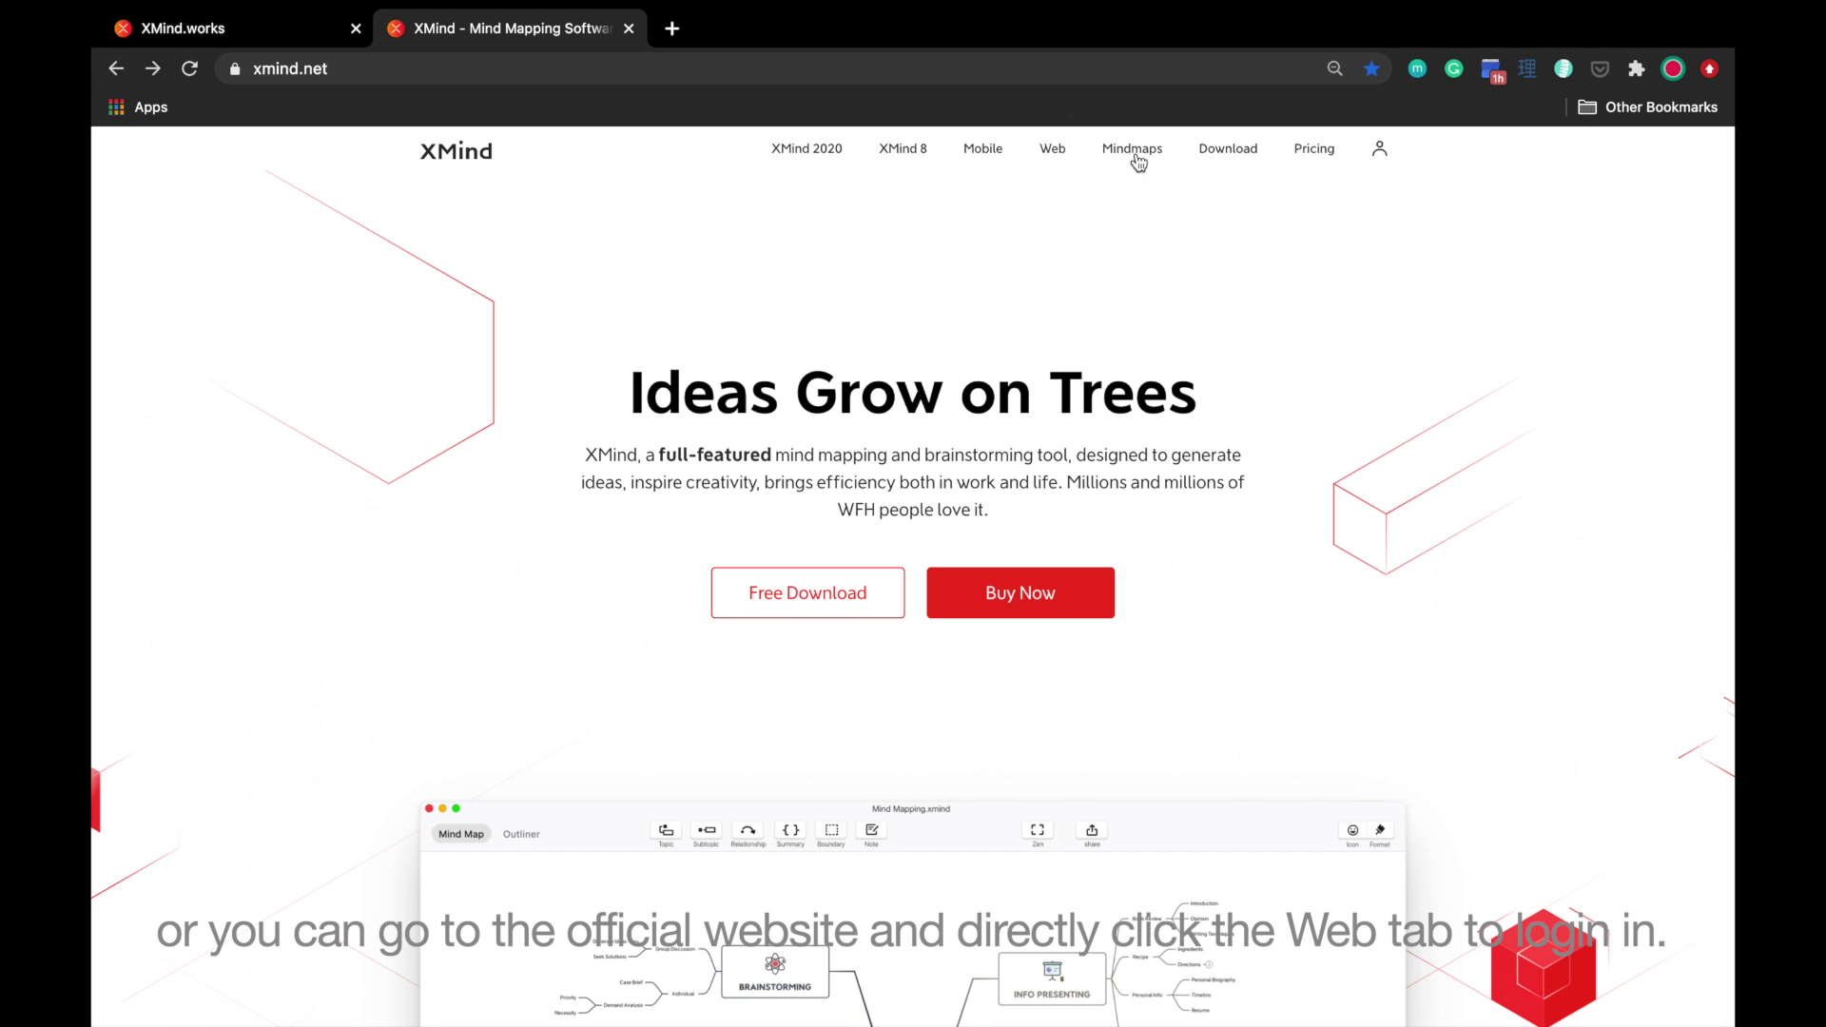
left_click(1053, 154)
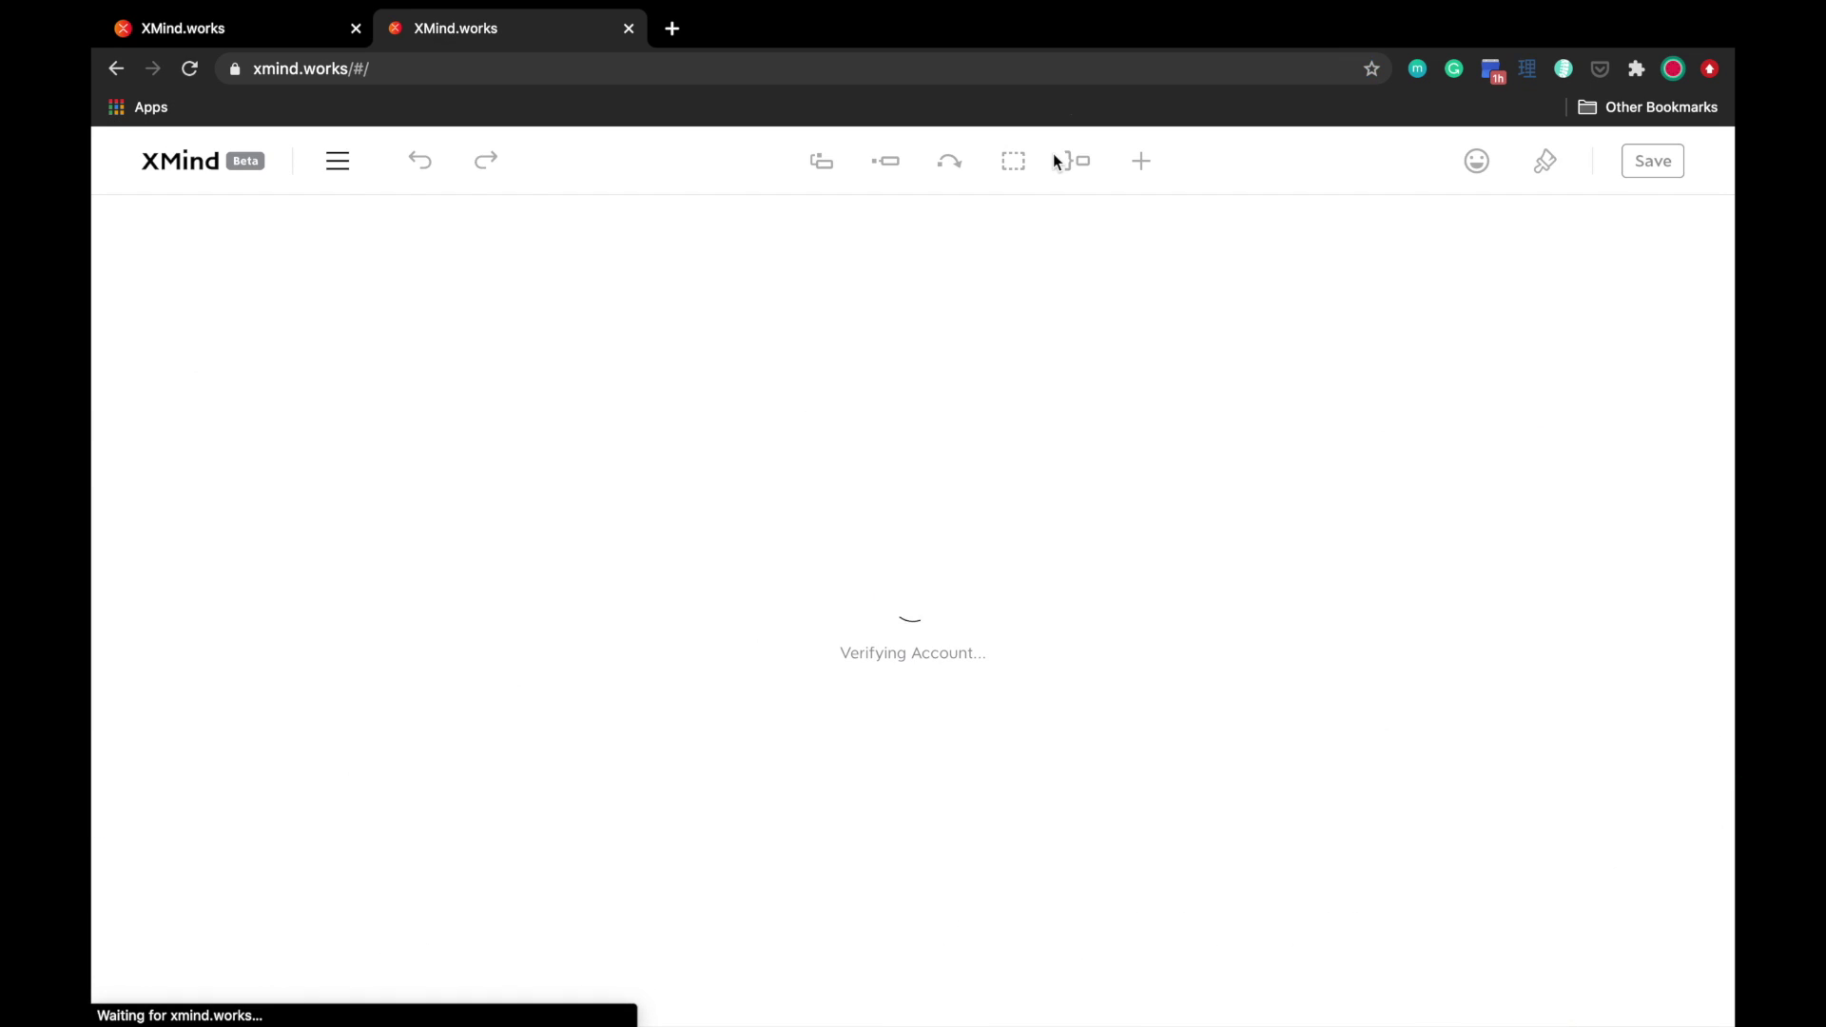
left_click(629, 29)
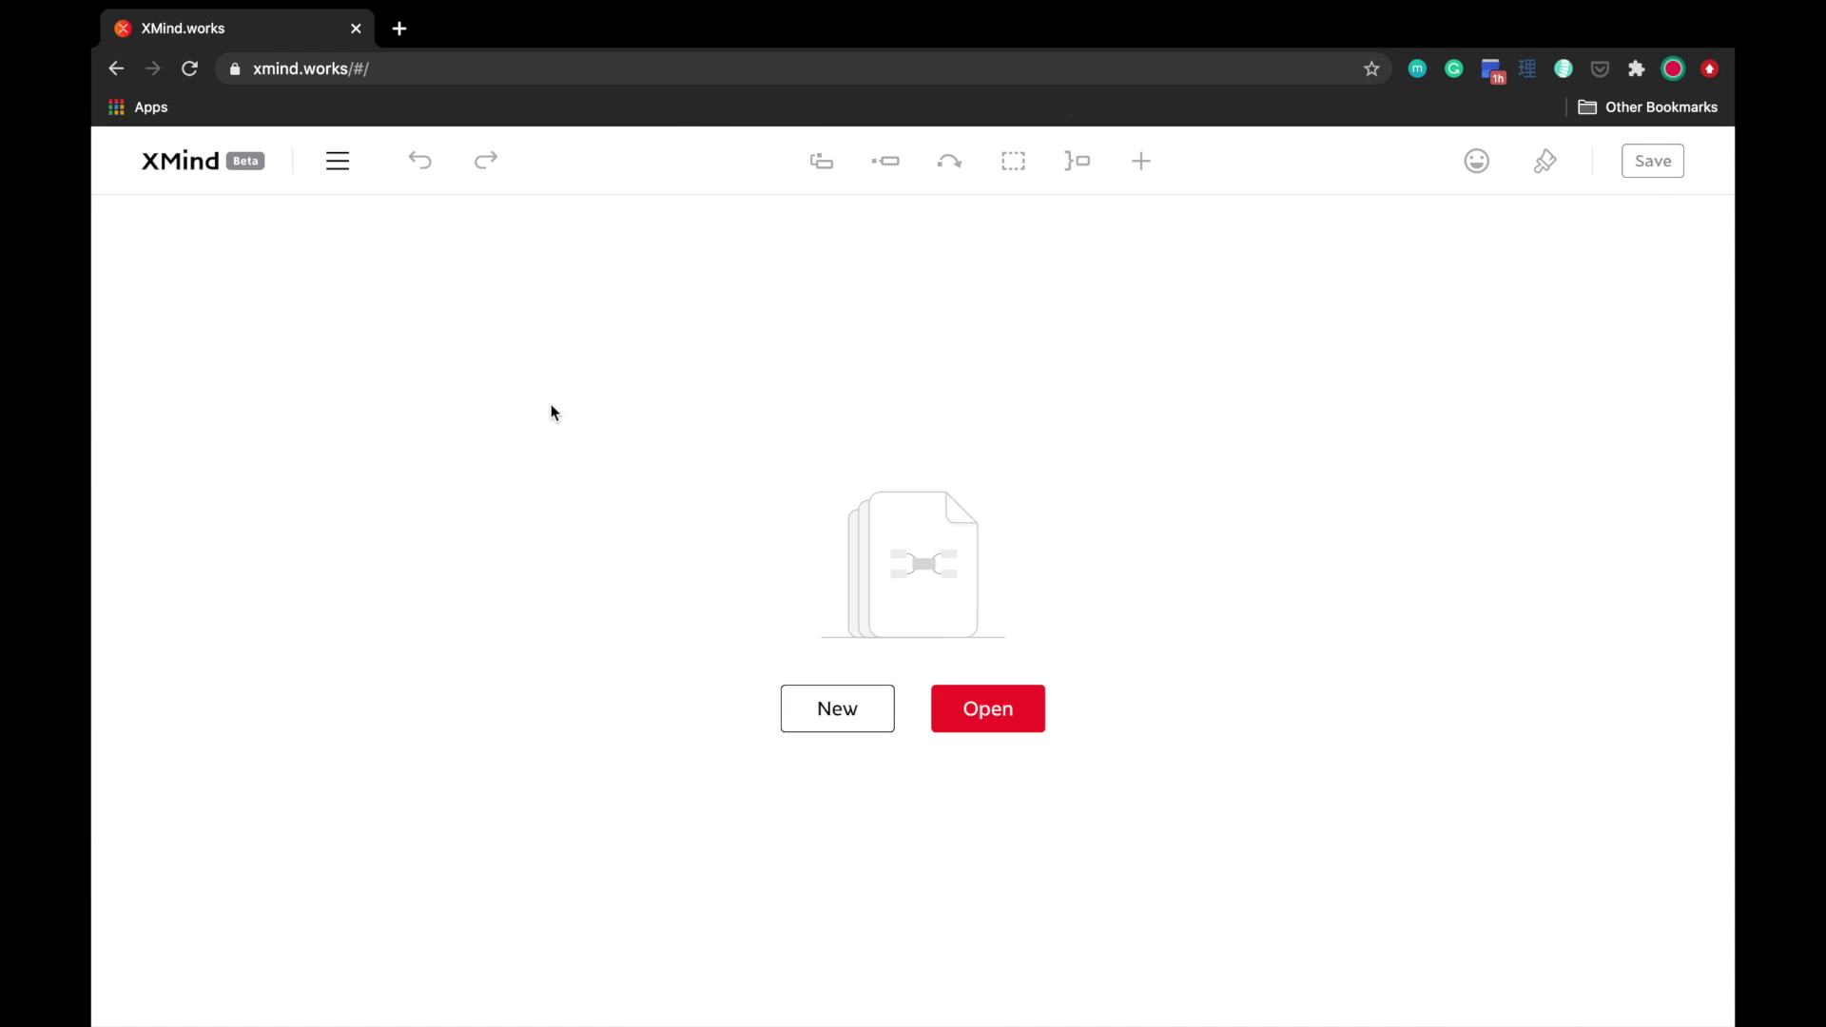
left_click(338, 164)
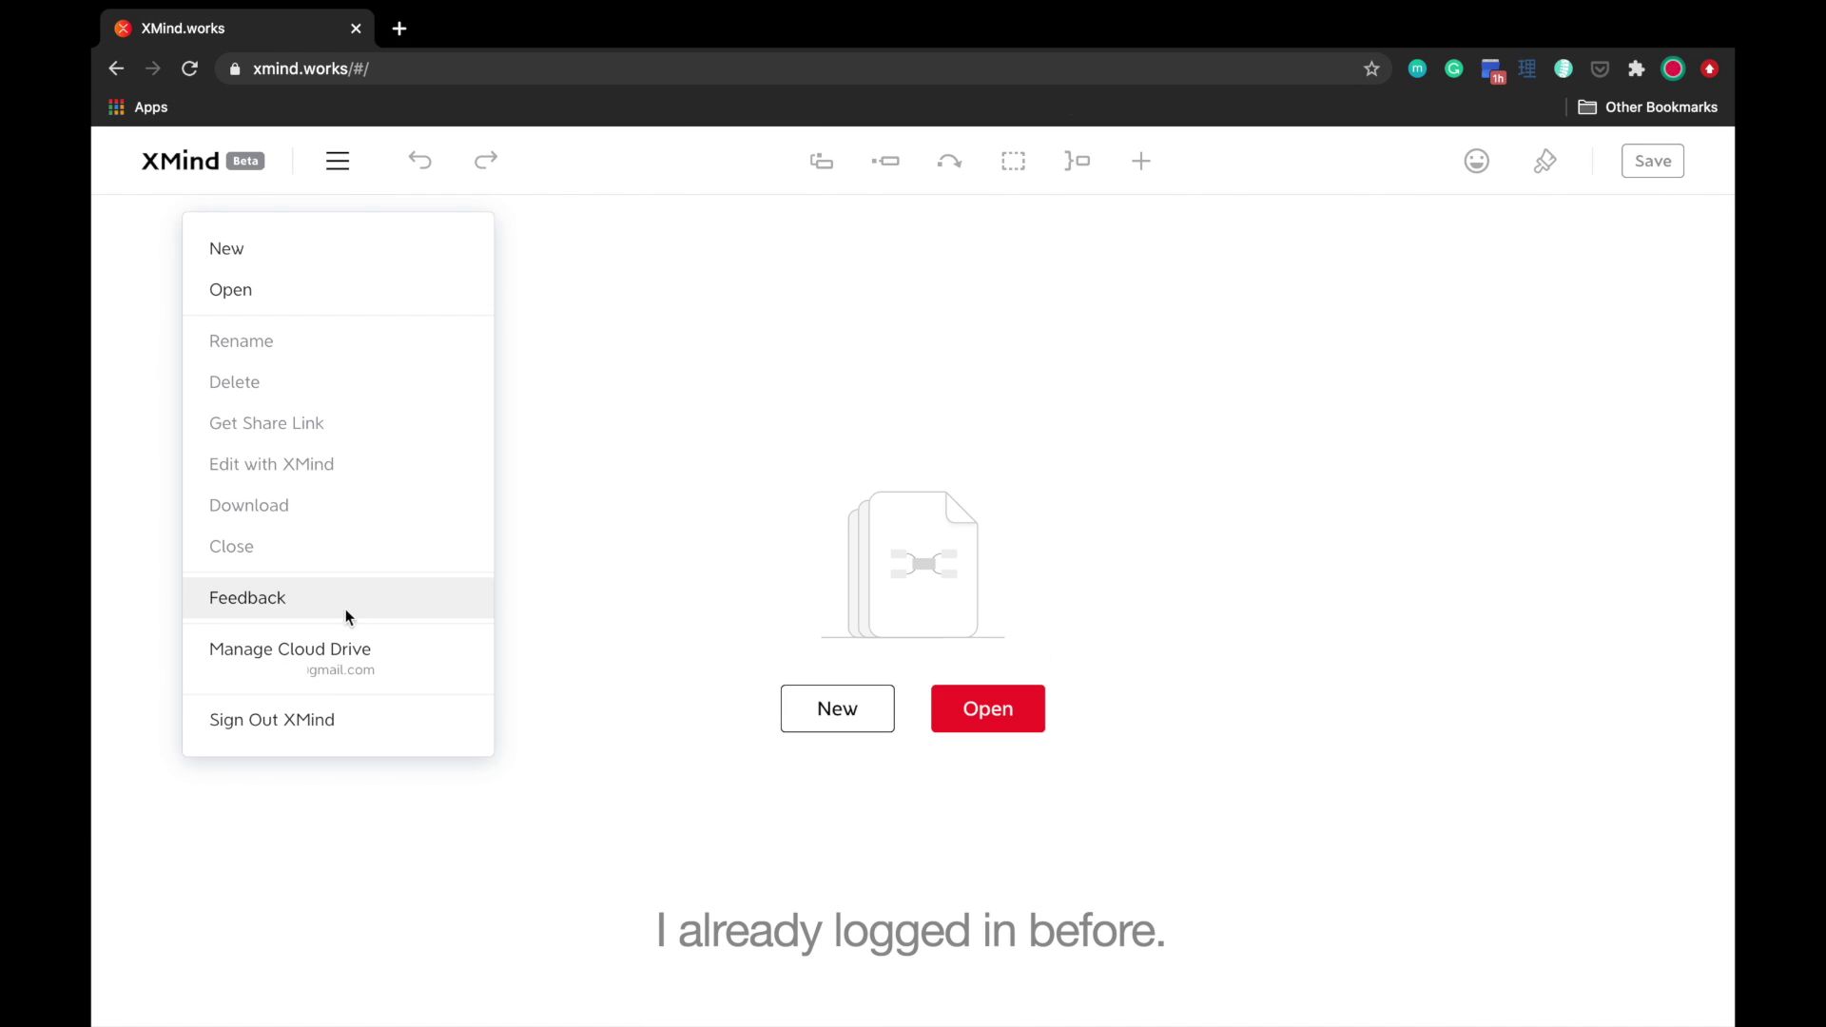
left_click(430, 654)
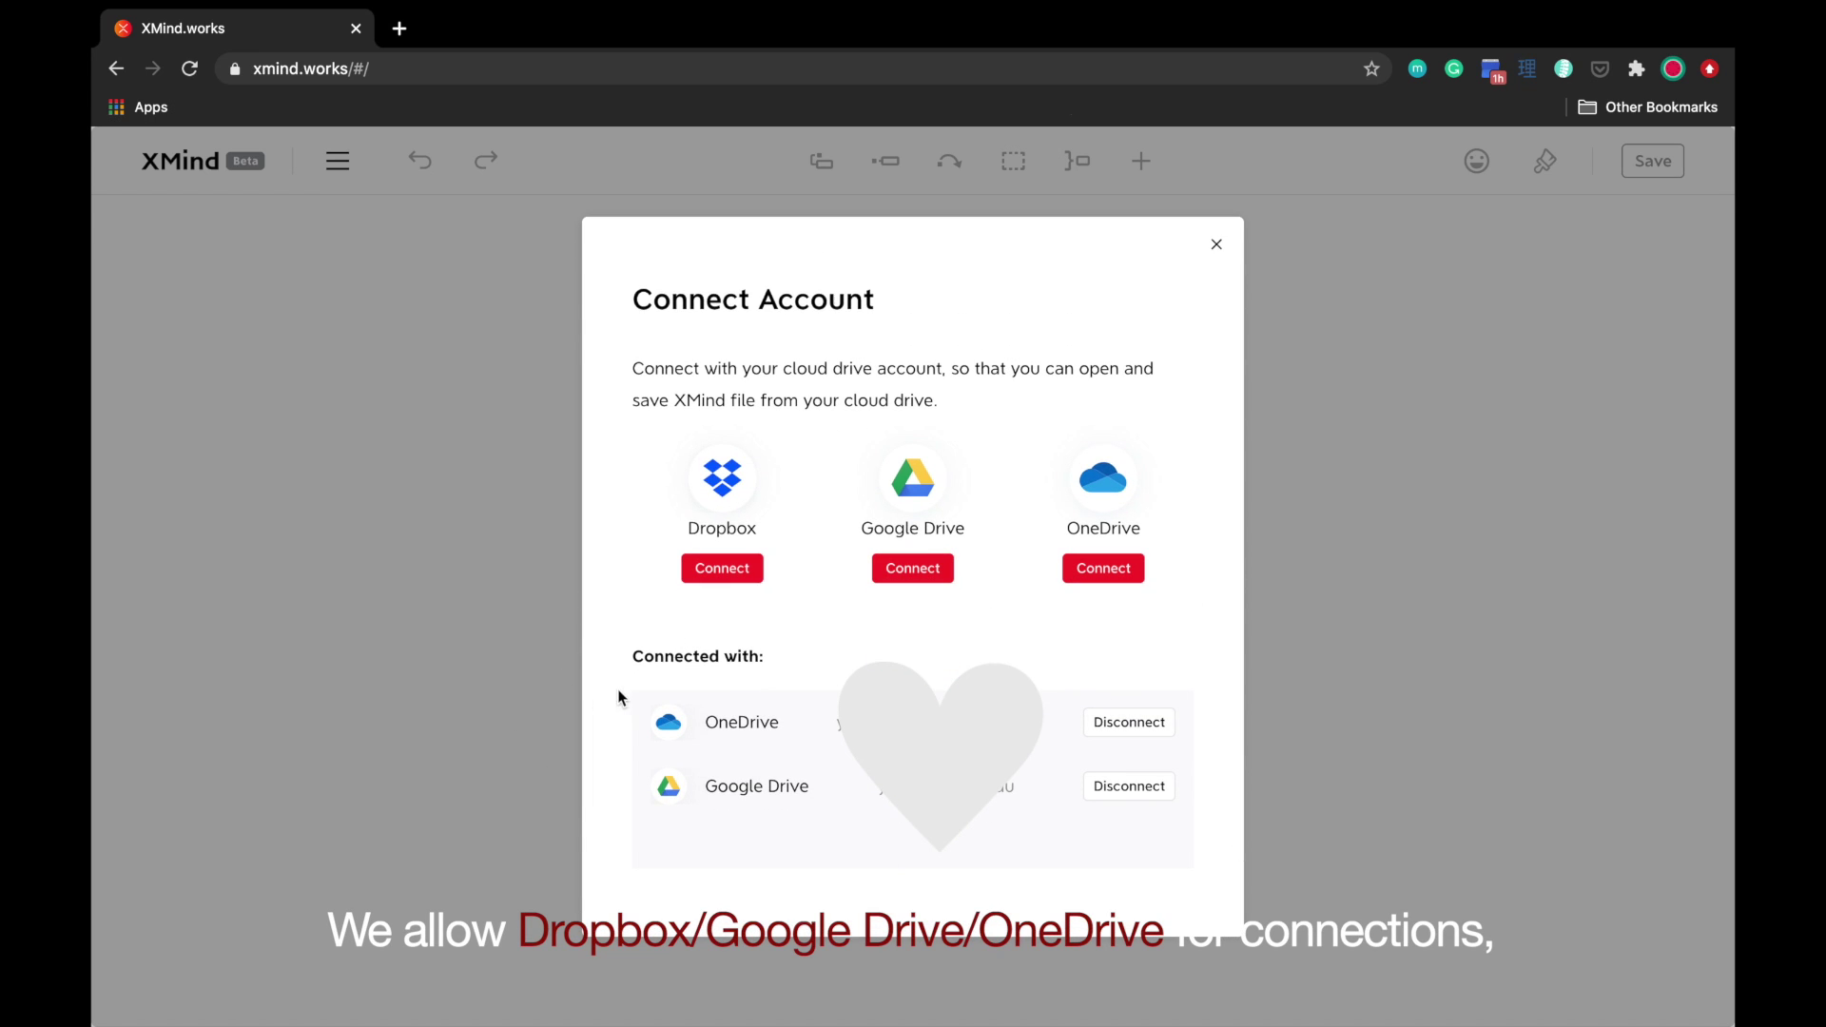
left_click(1216, 244)
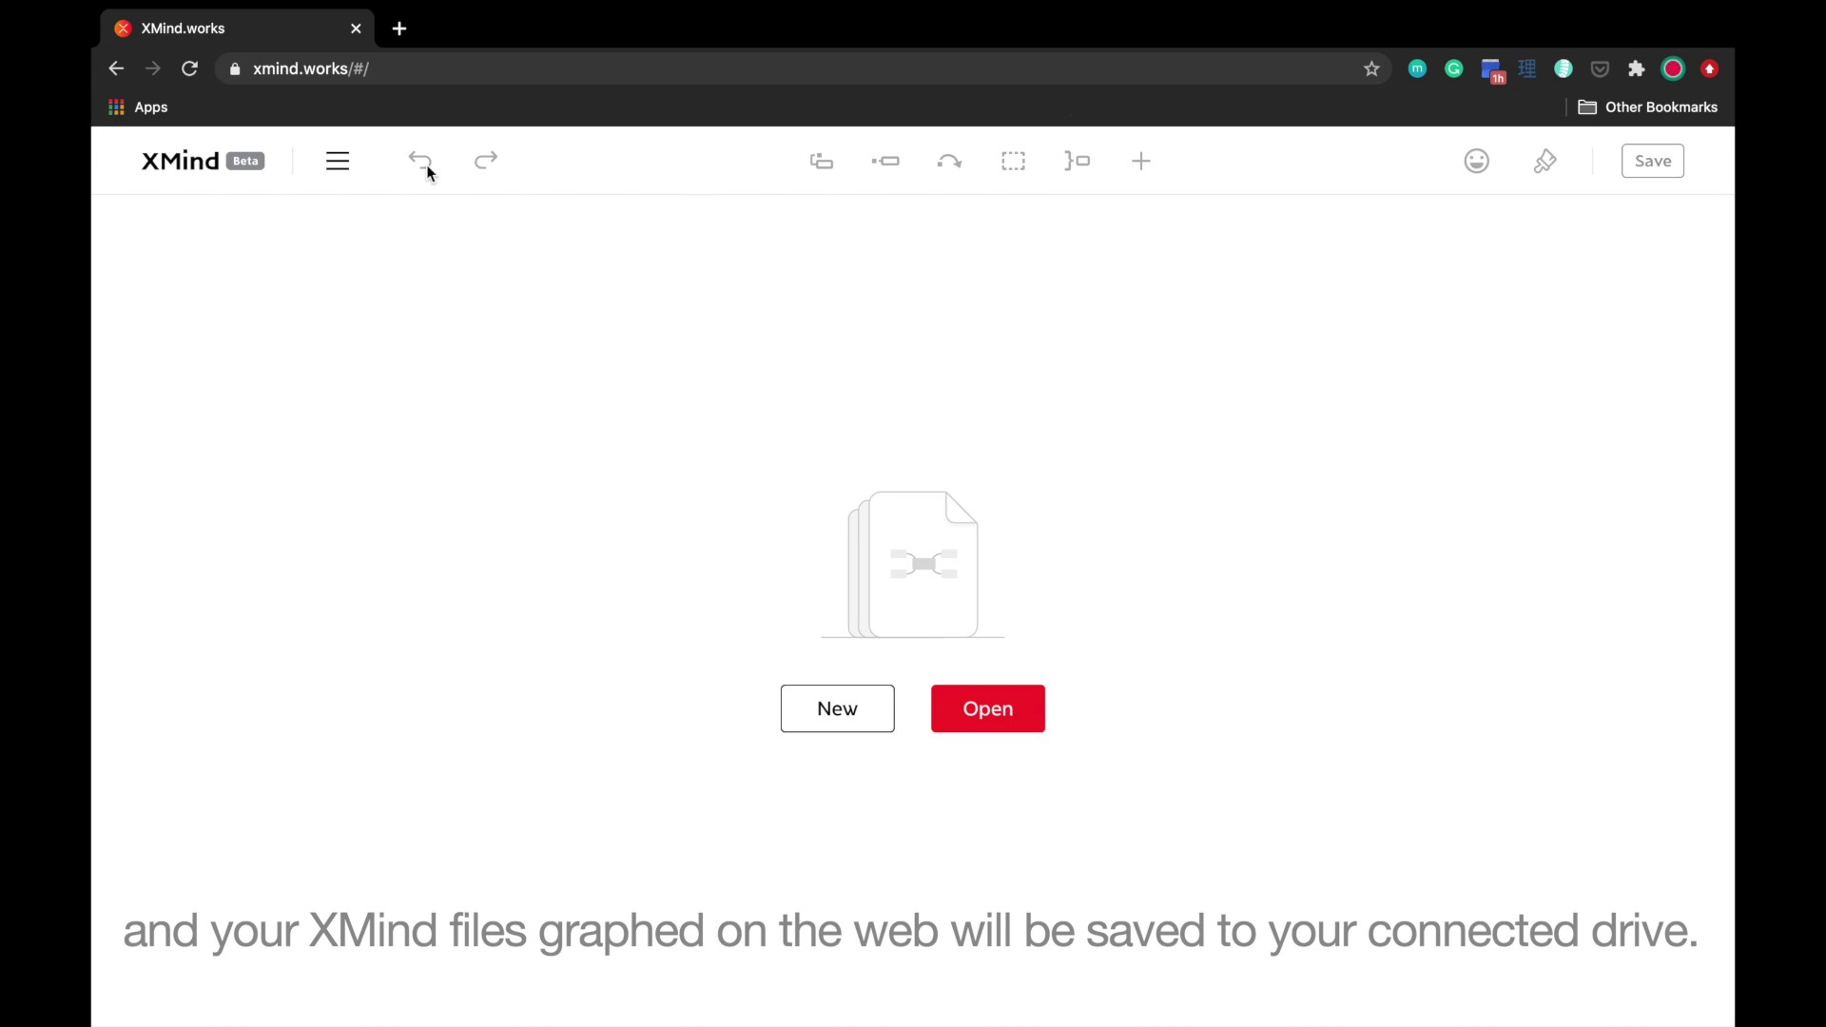
Step: Create the map 'Competitor Analysis Table' with the OneDrive /XMind folder as its save location
left_click(337, 161)
left_click(857, 712)
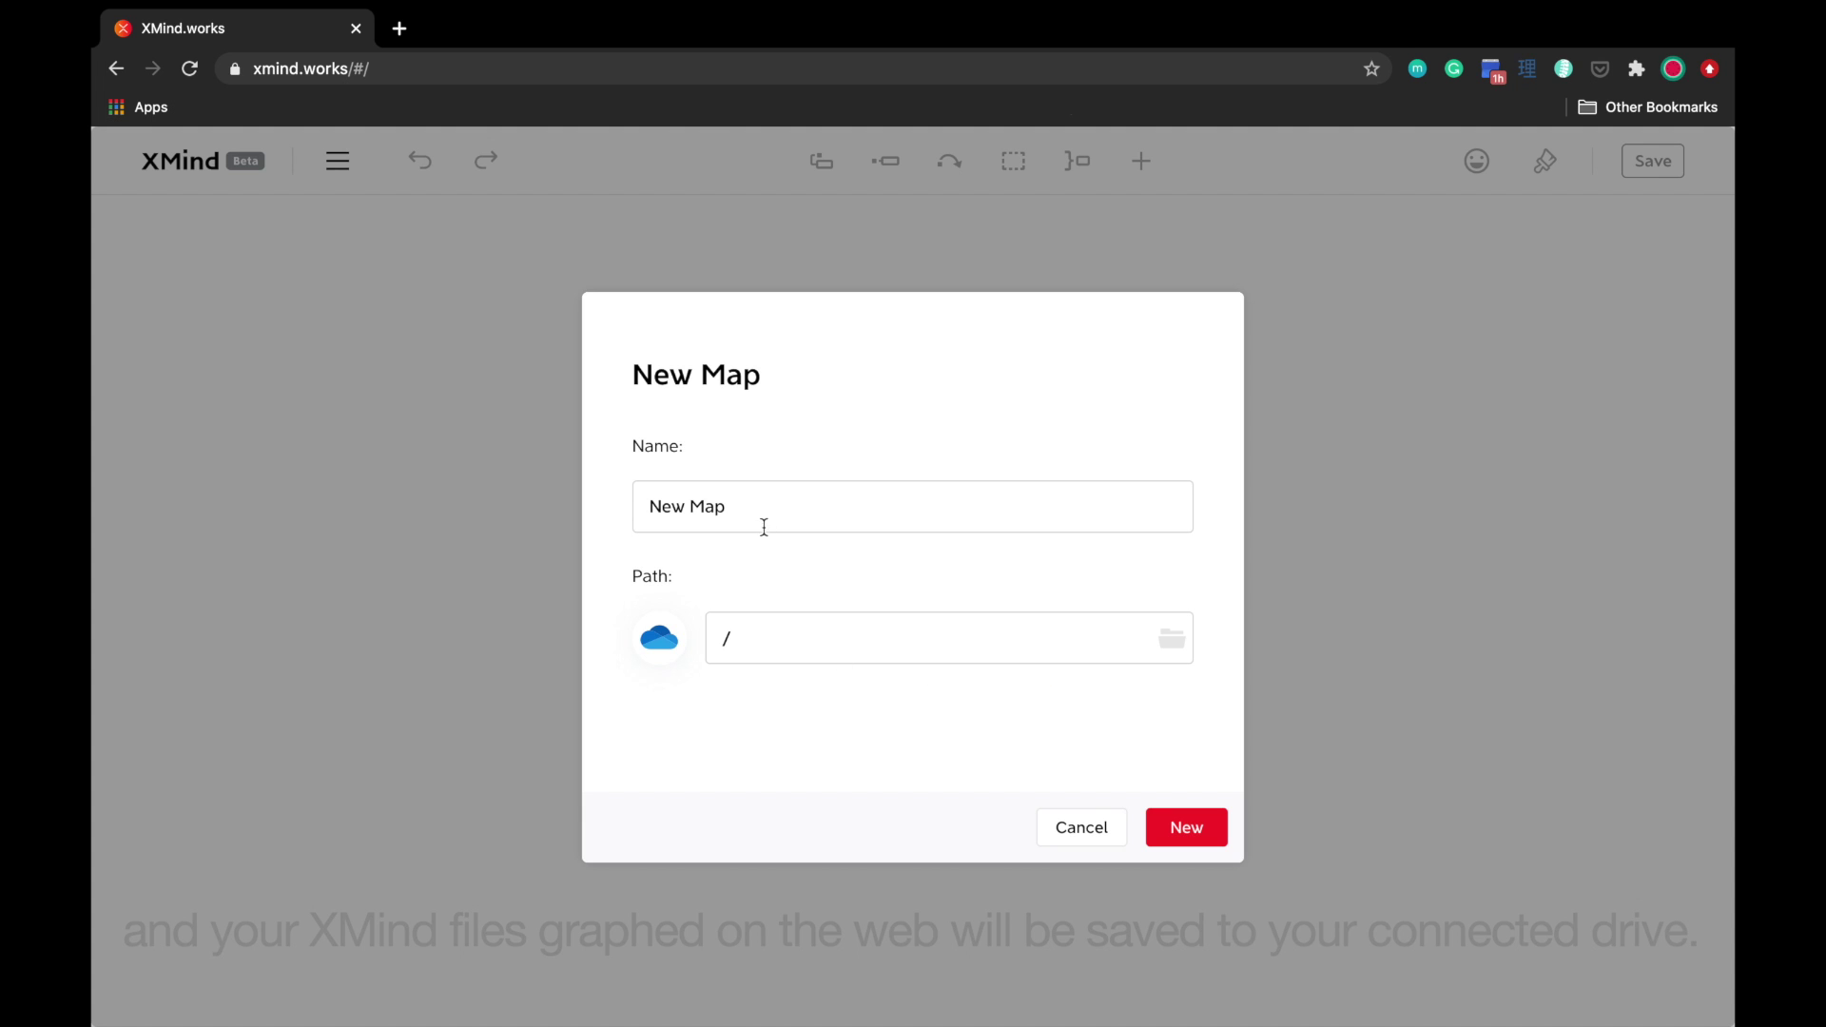
triple_click(766, 517)
key("BackSpace")
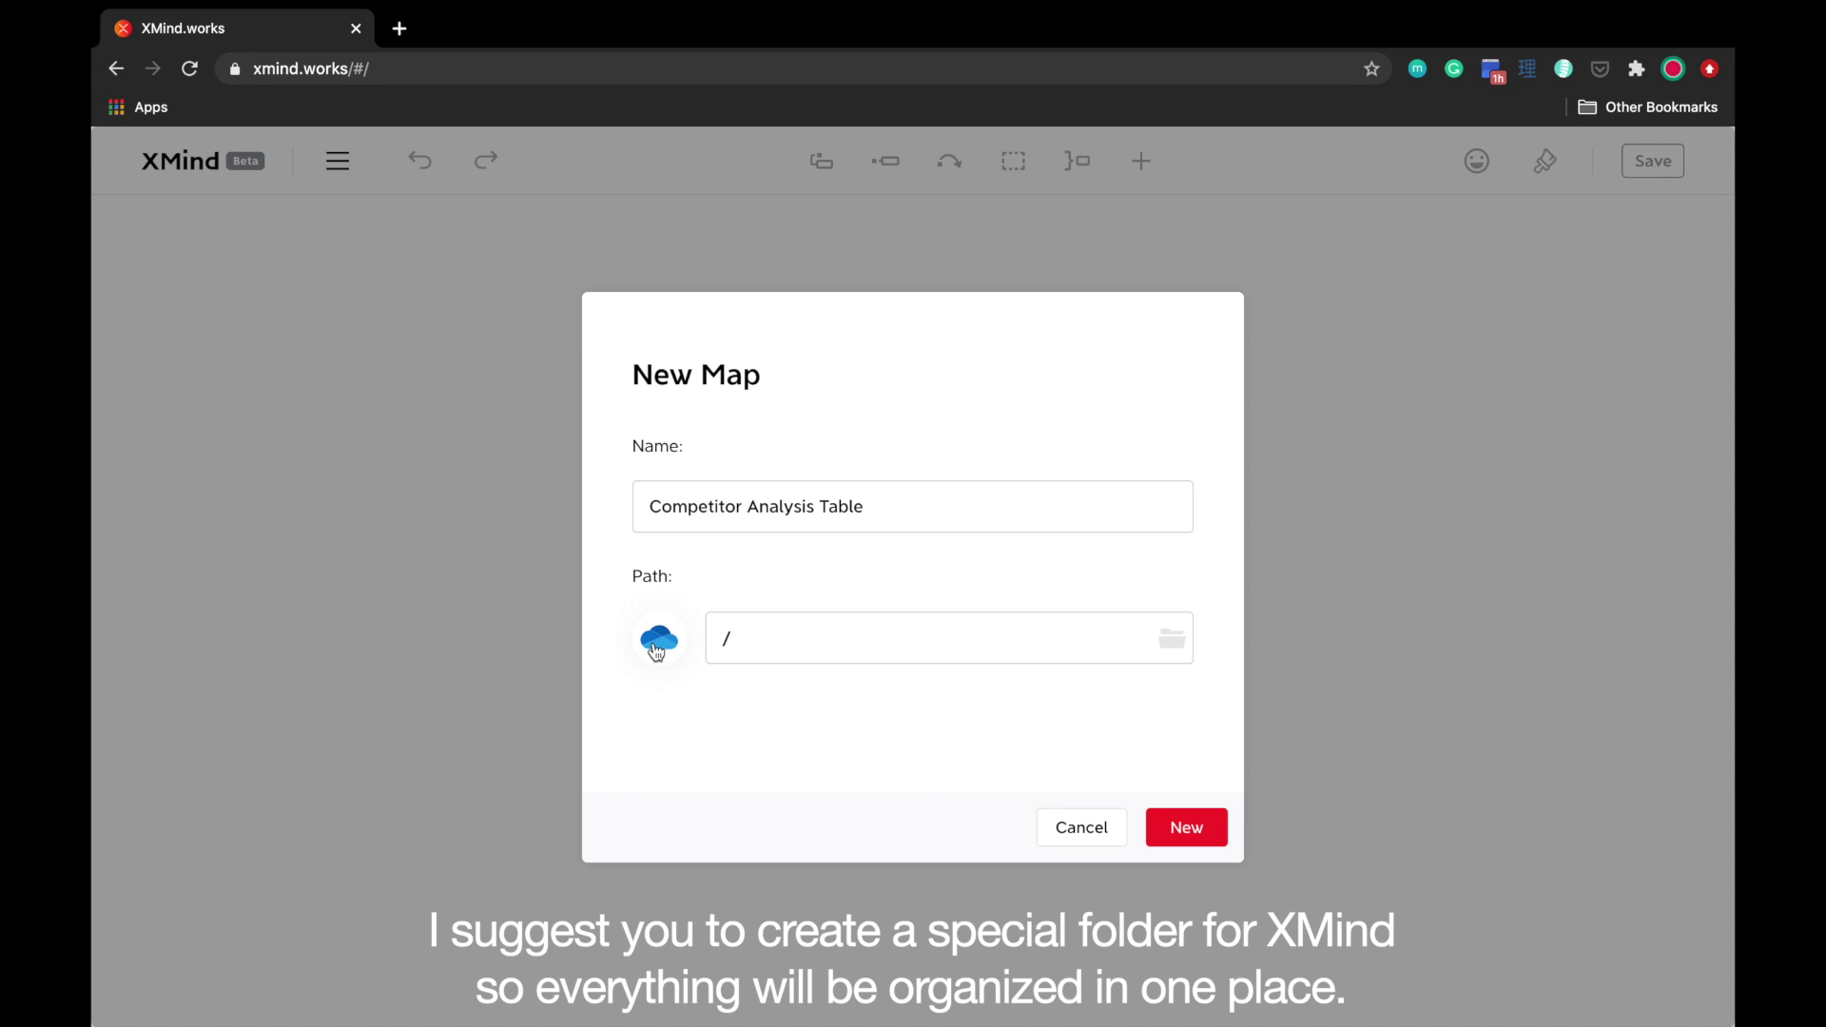
left_click(1172, 642)
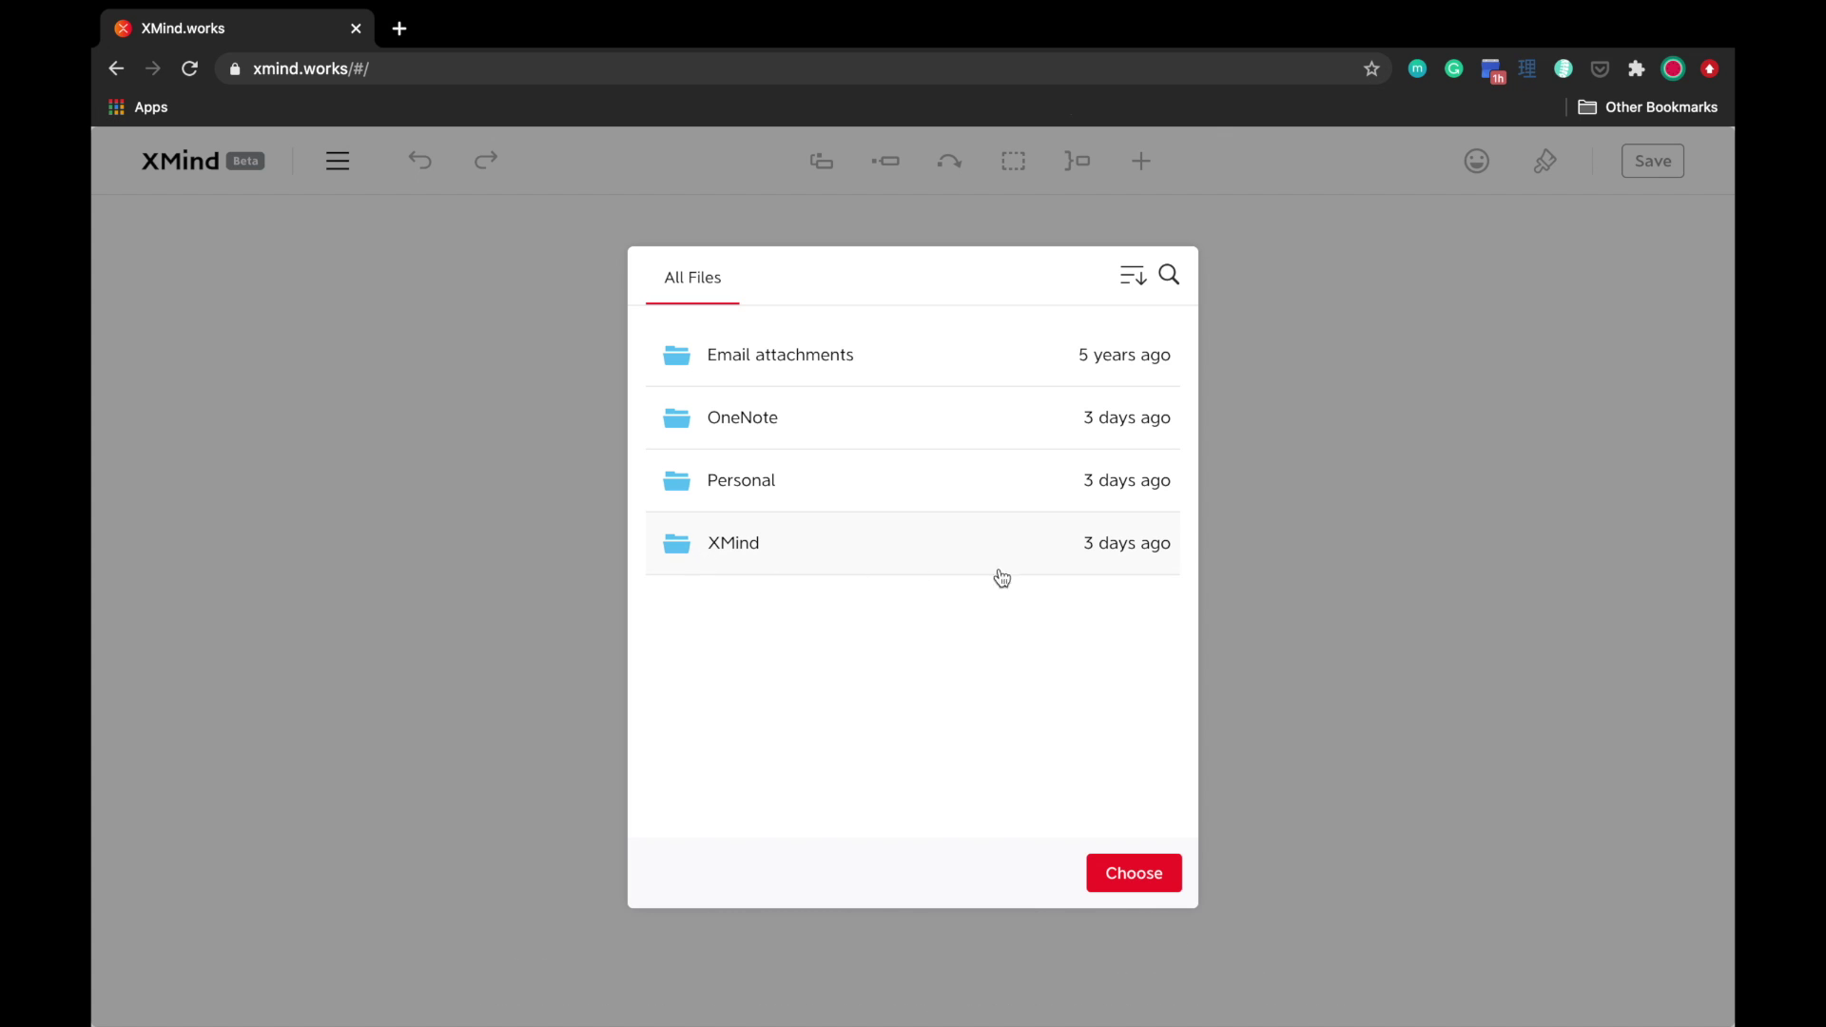
left_click(1145, 875)
left_click(1184, 825)
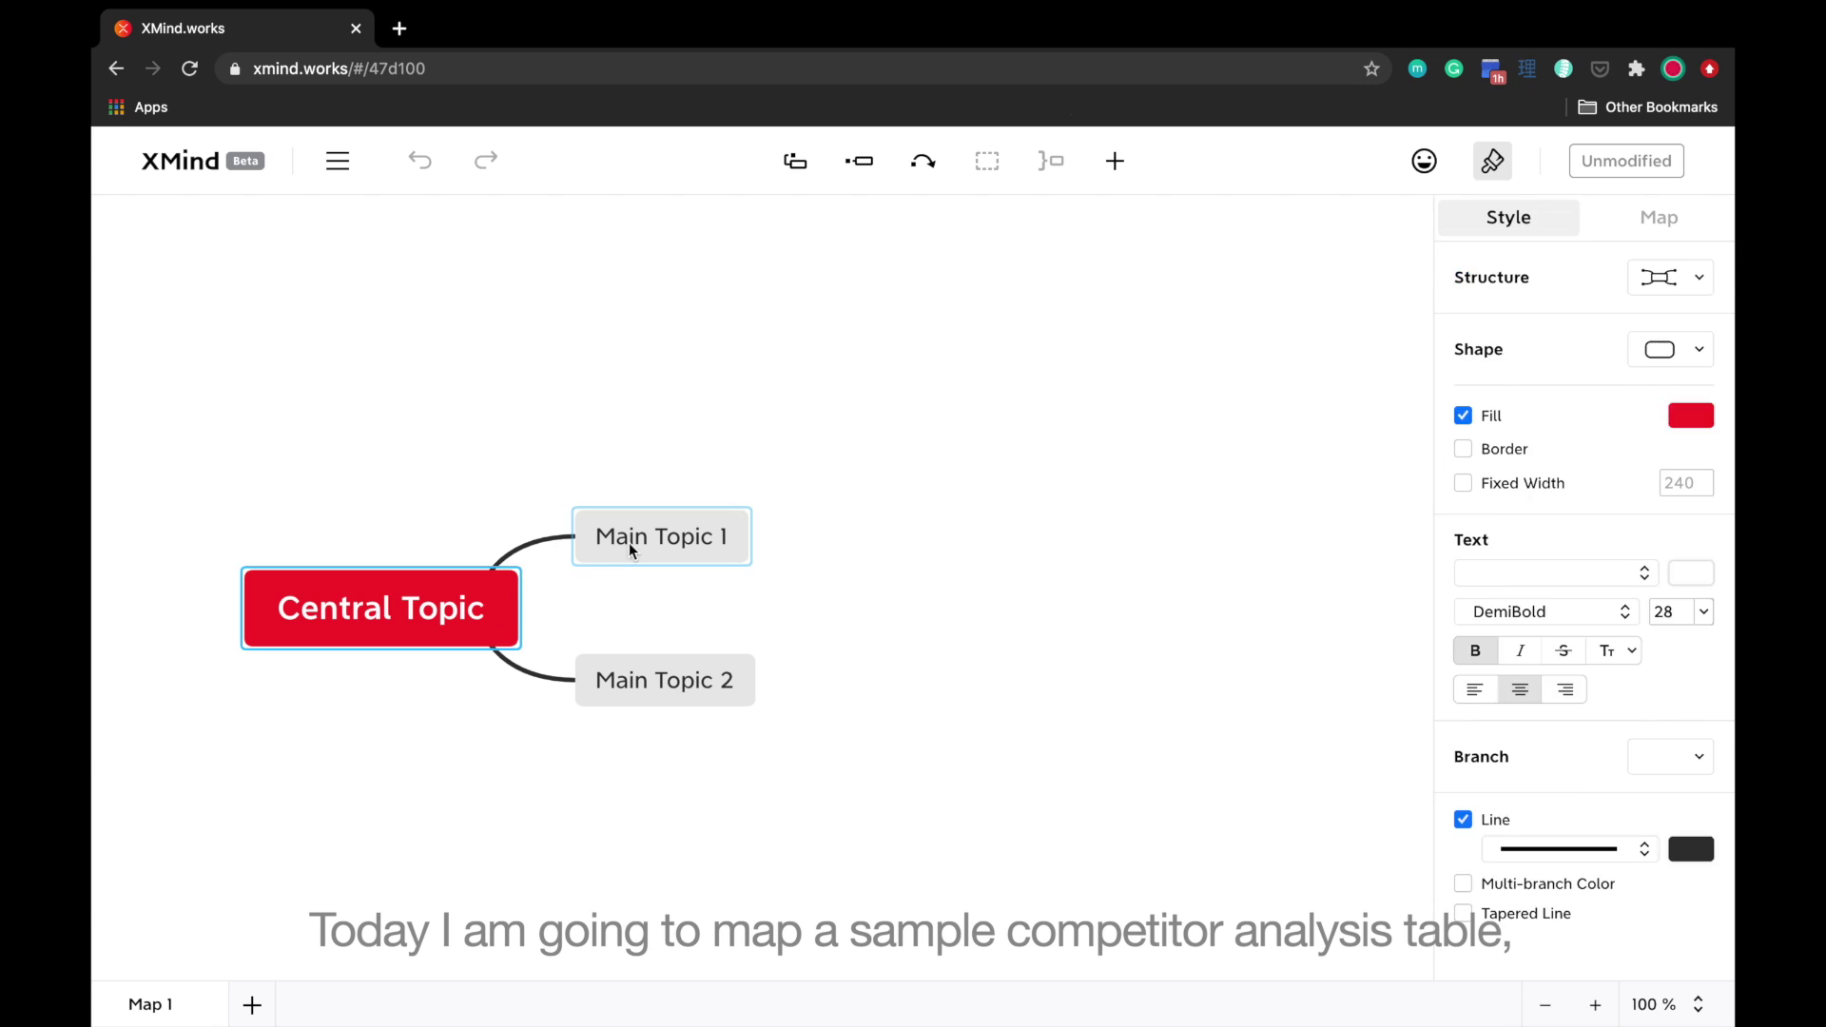
Step: Switch the map's structure to the table layout via the Central Topic's Style settings
left_click(670, 664)
left_click(1656, 221)
left_click(624, 550)
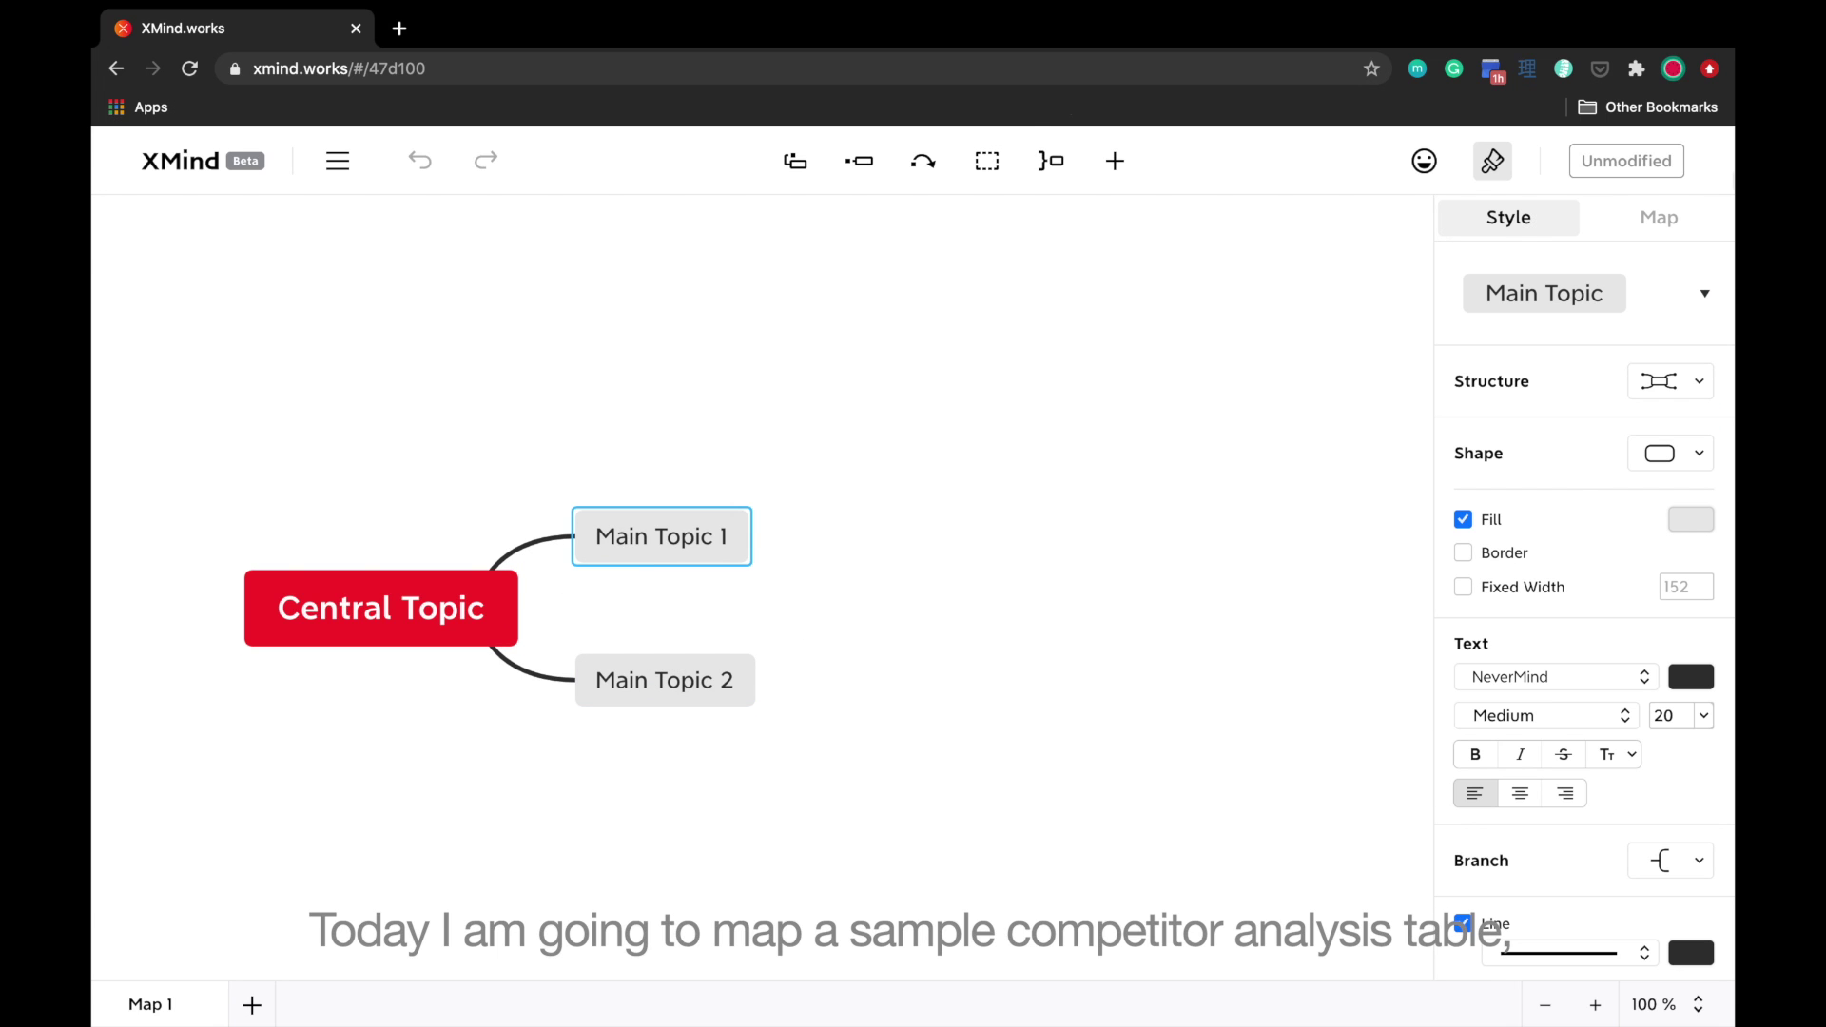
left_click(1671, 226)
left_click(1469, 221)
left_click(750, 387)
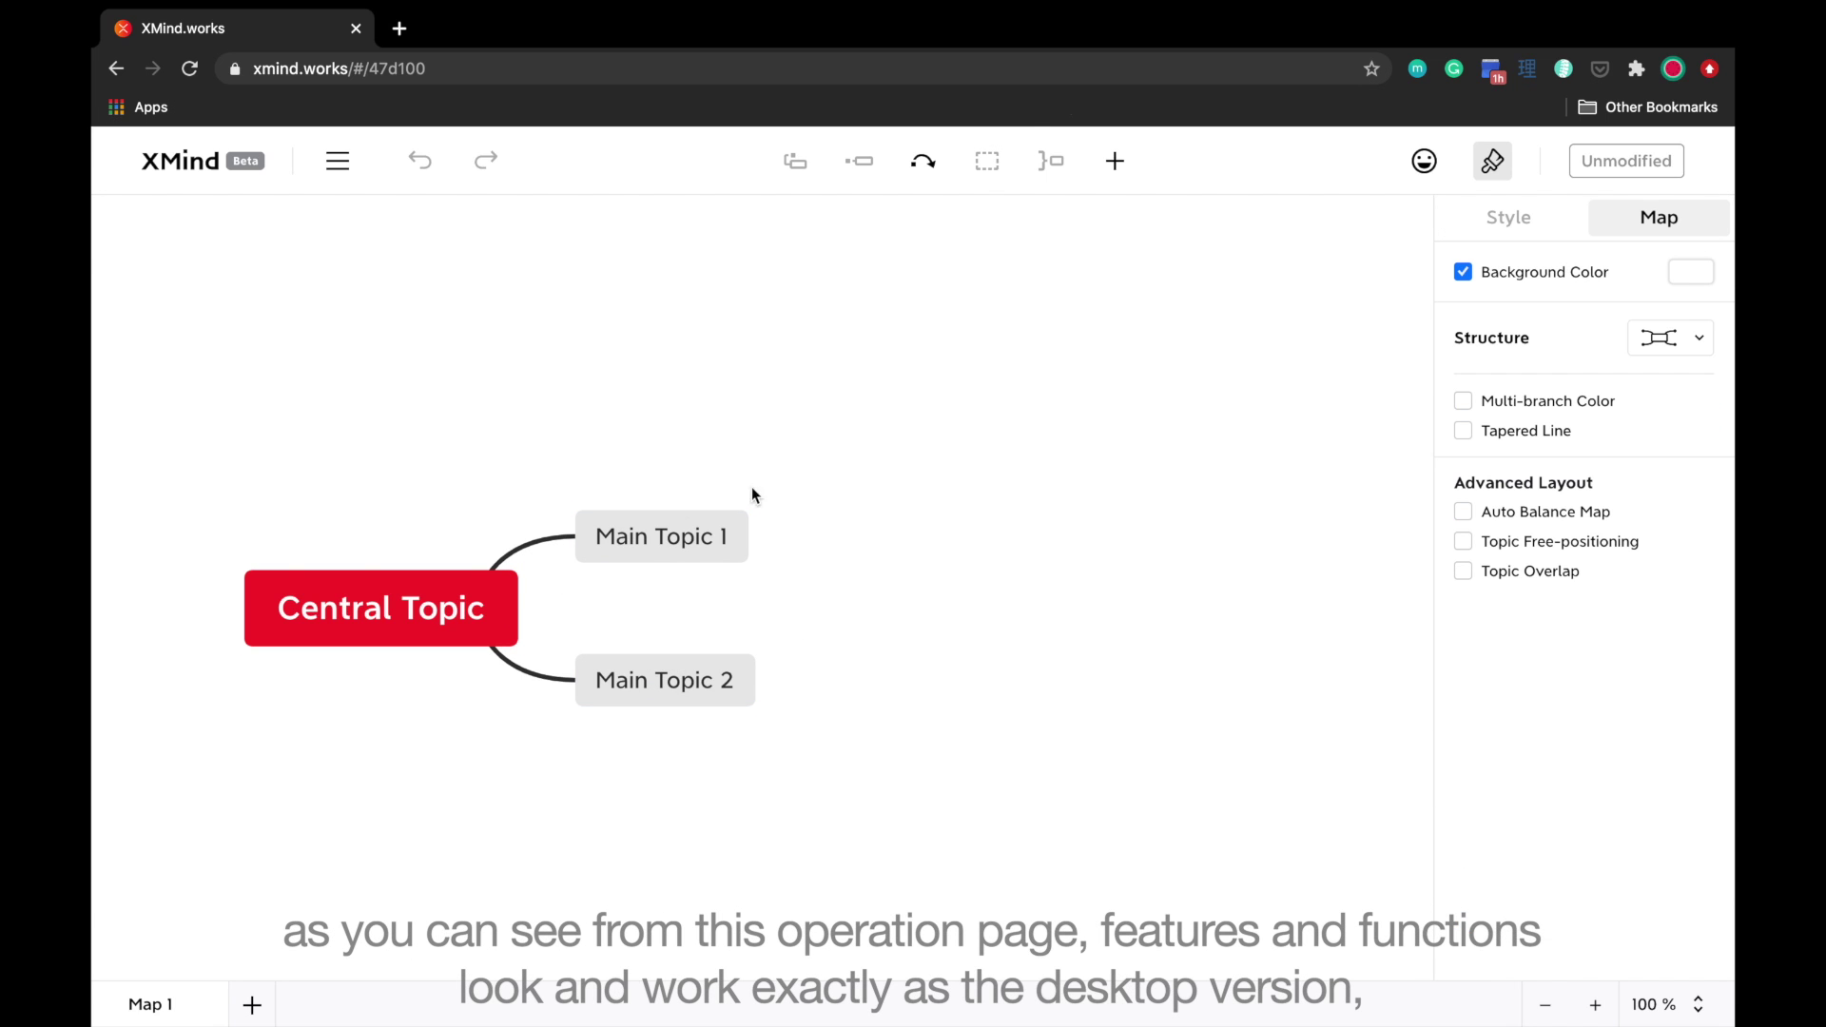
left_click(390, 602)
left_click(1684, 277)
left_click(1581, 701)
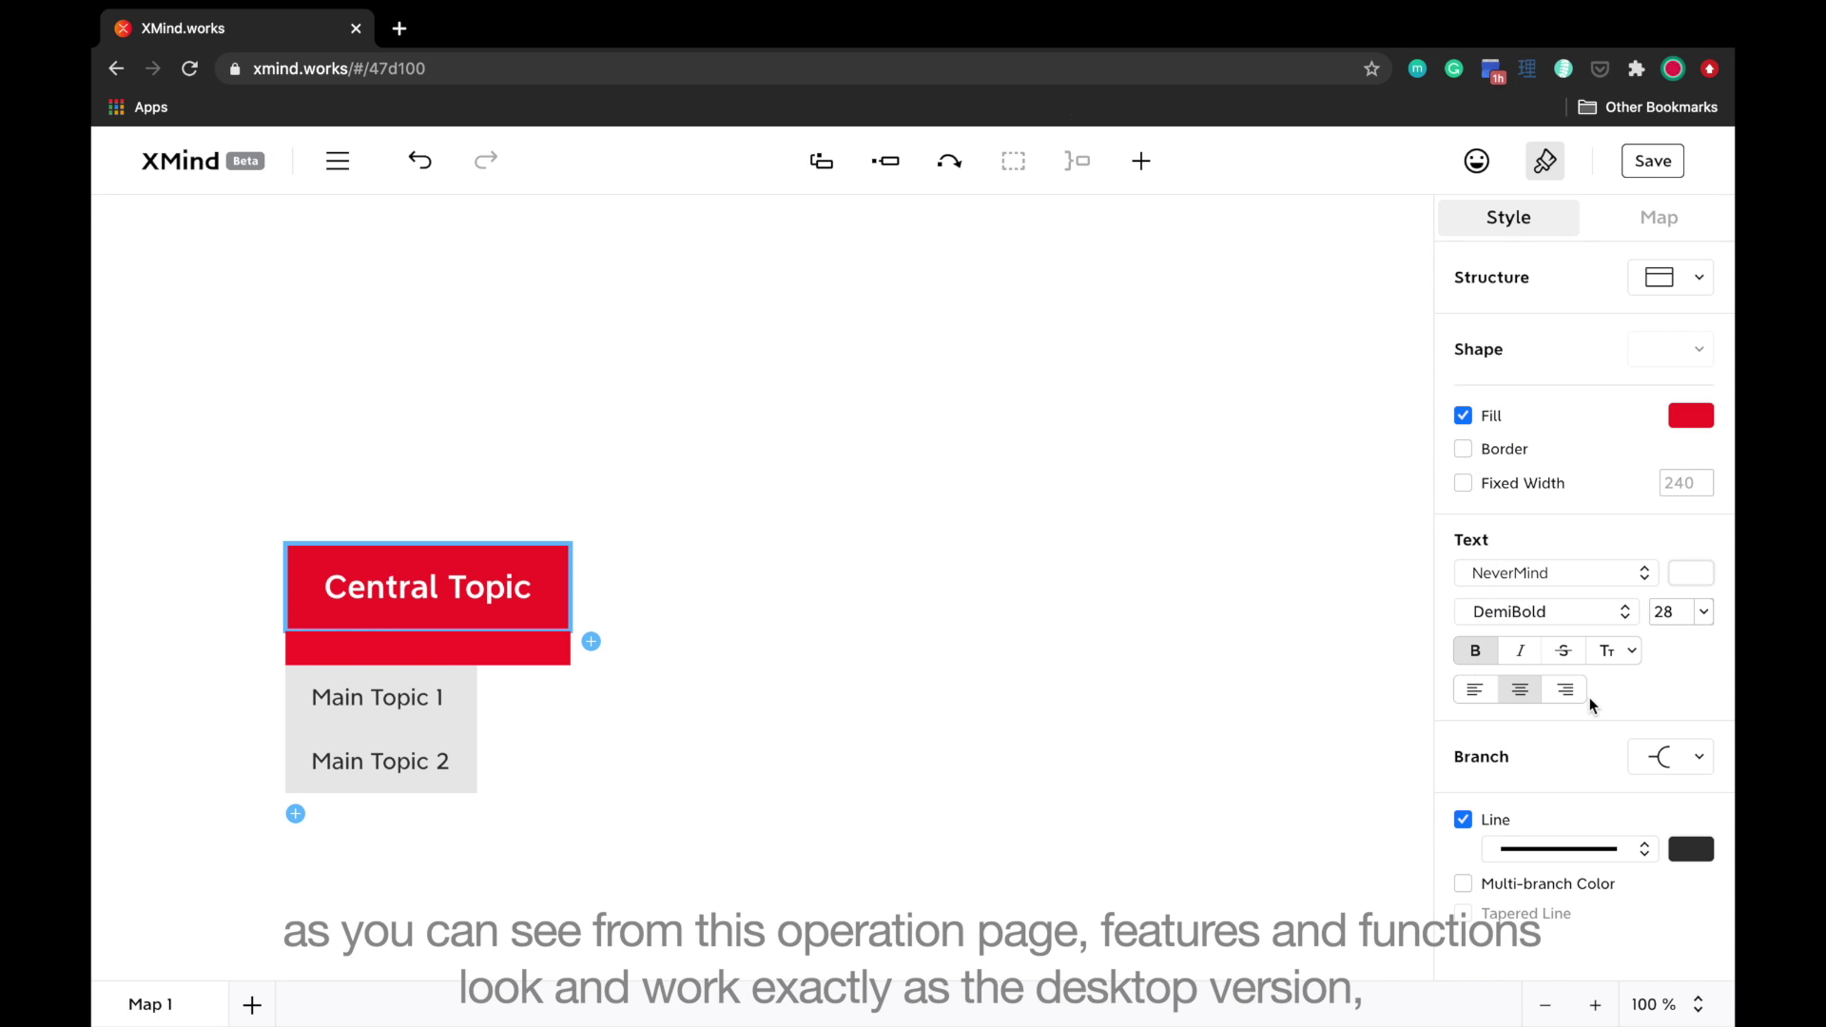
Step: Retitle the central topic 'Competitor Analysis Table'
double_click(388, 432)
type("Comp")
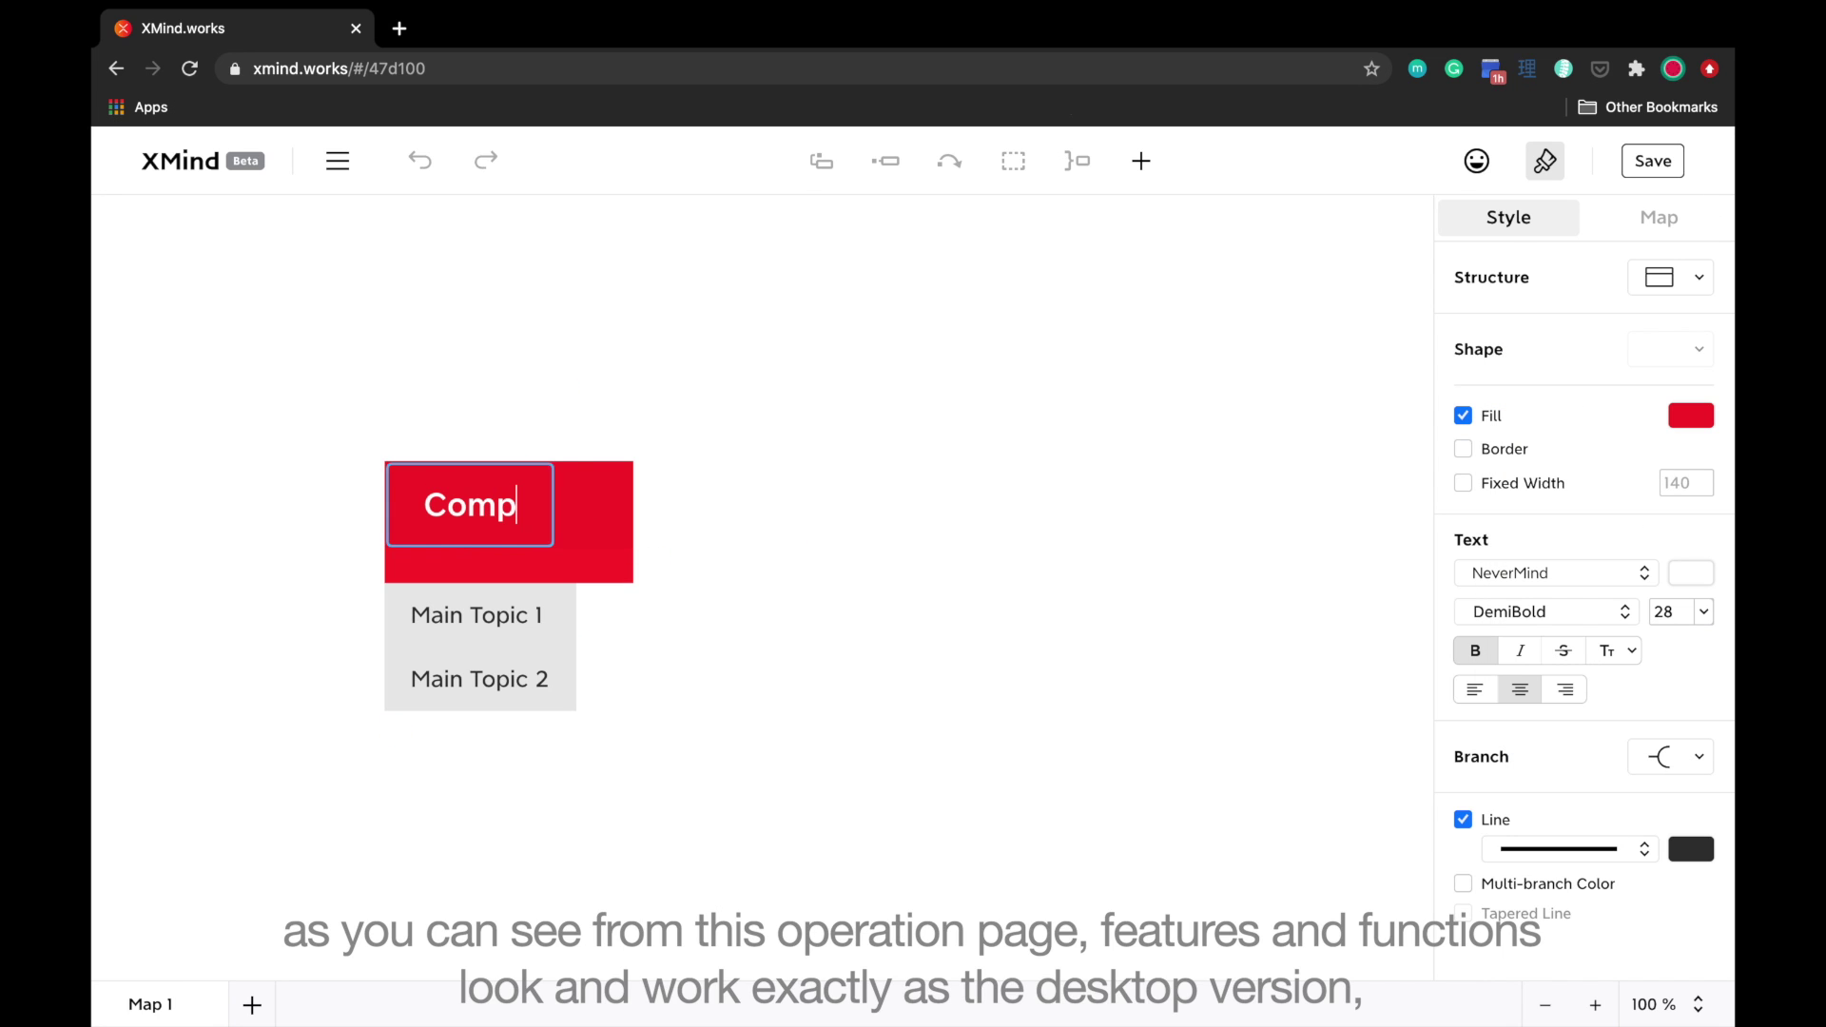
type("etitor Analysis Table")
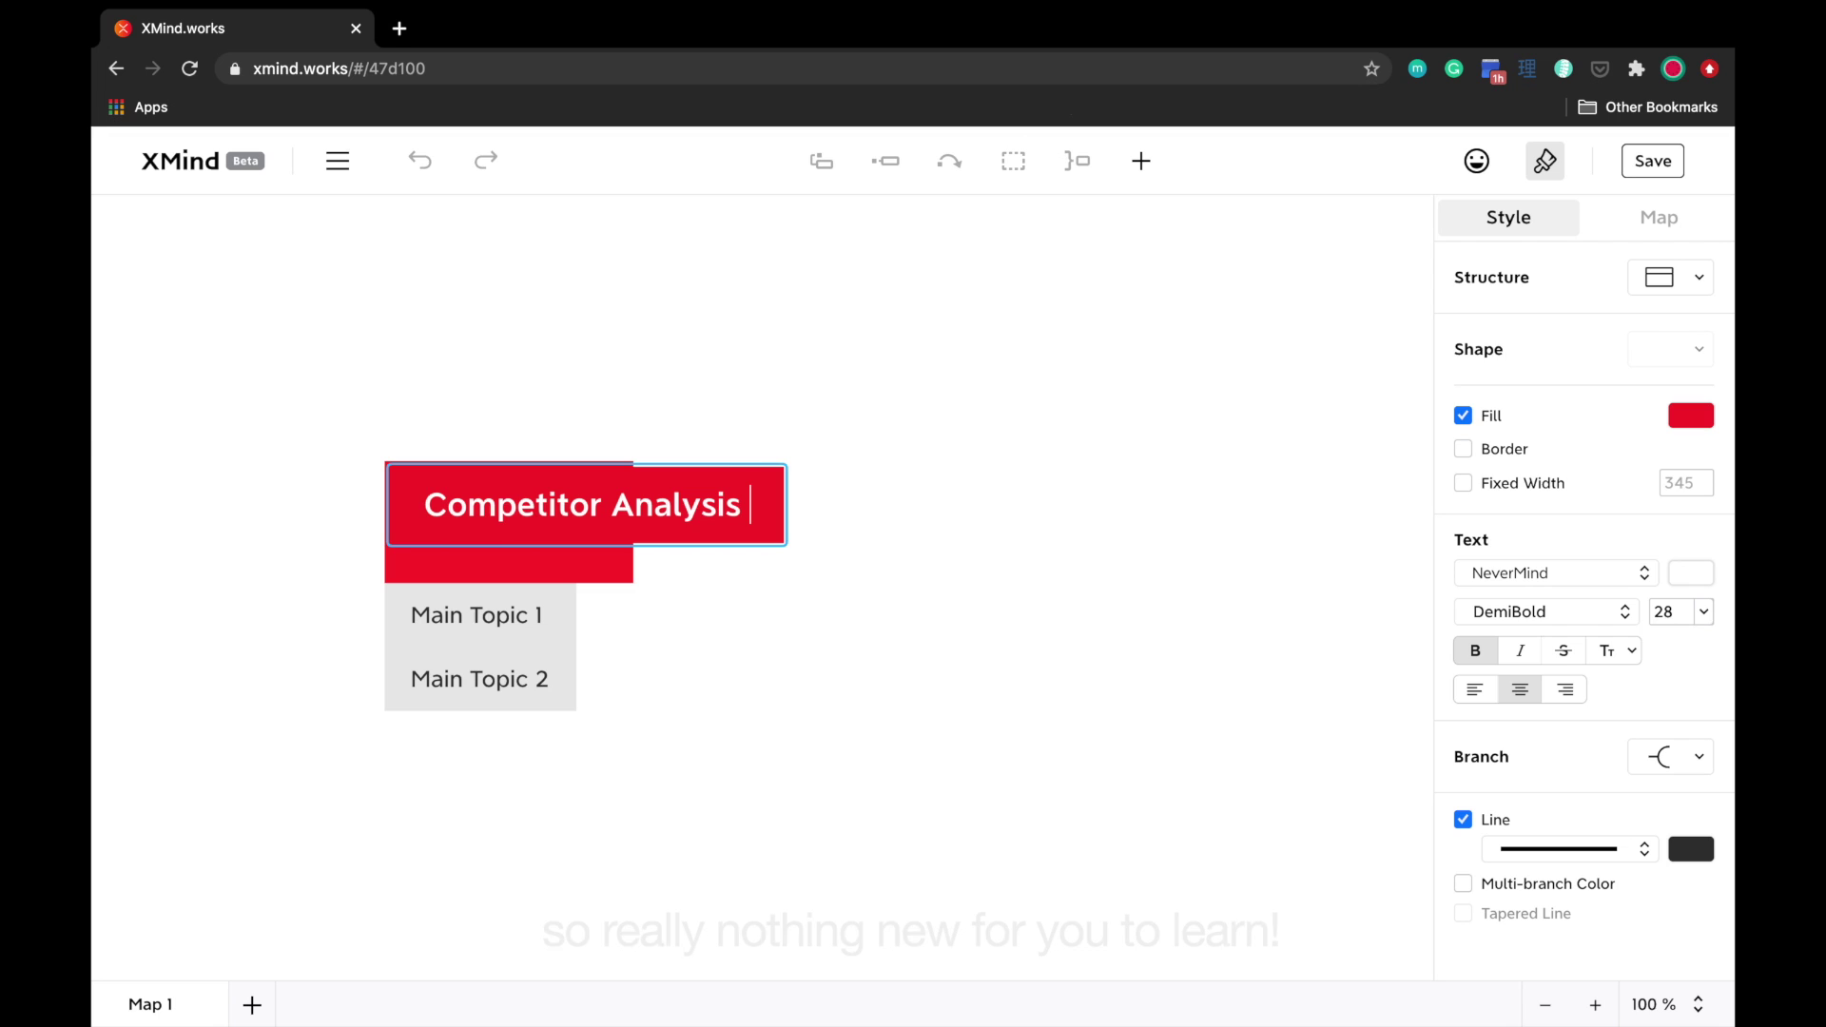
key("Return")
Step: Name the first two table rows Revenue and Profit
double_click(476, 473)
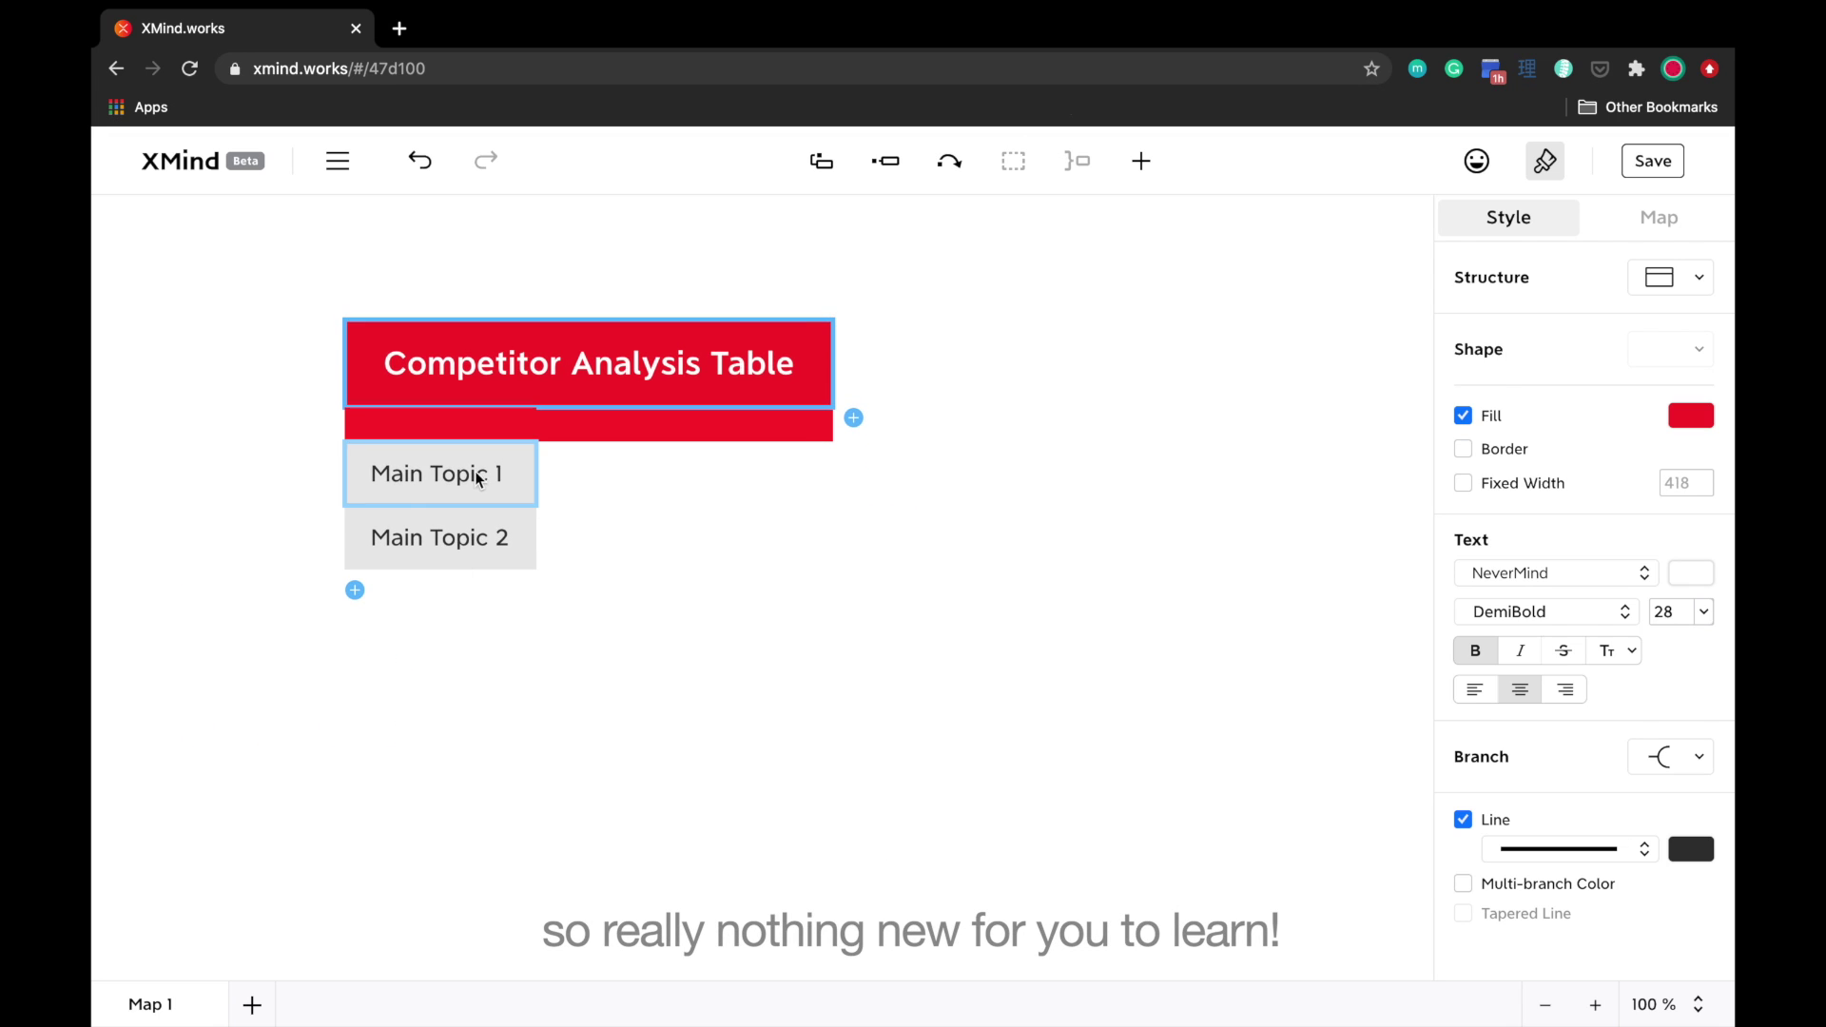
type("Revenue")
left_click(430, 544)
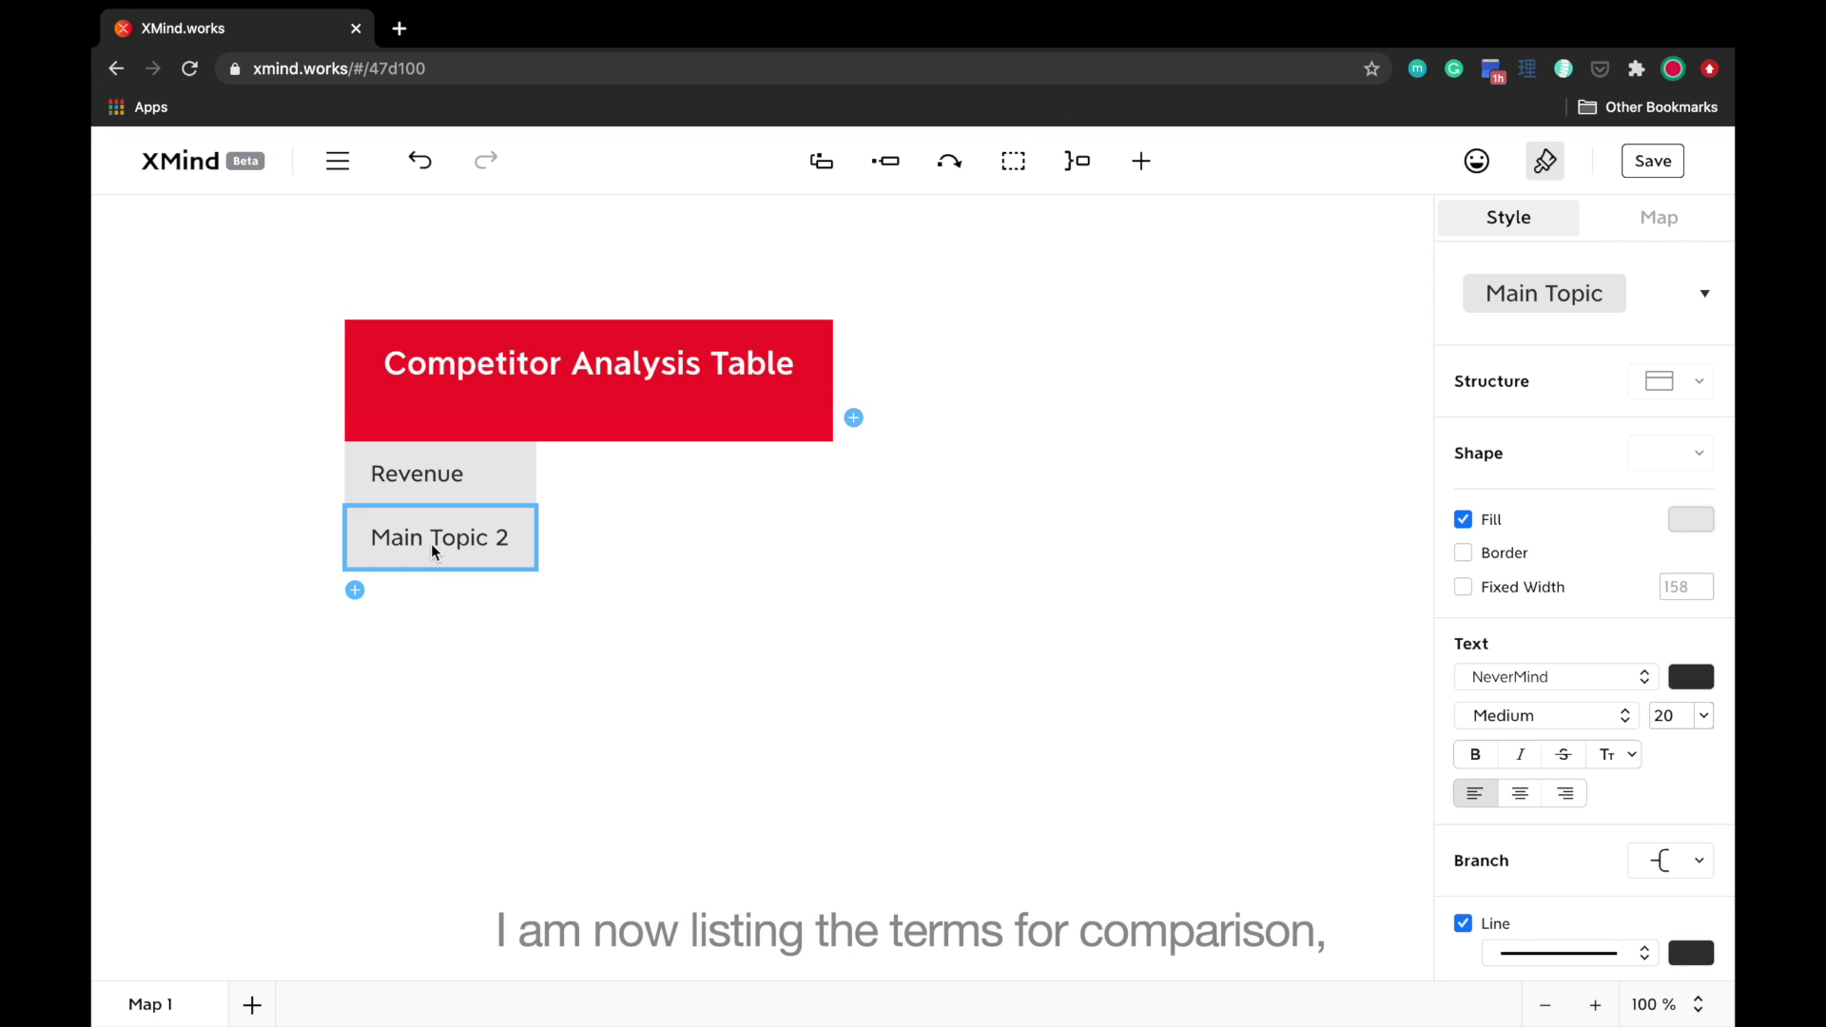
key("Return")
double_click(431, 544)
type("Prof")
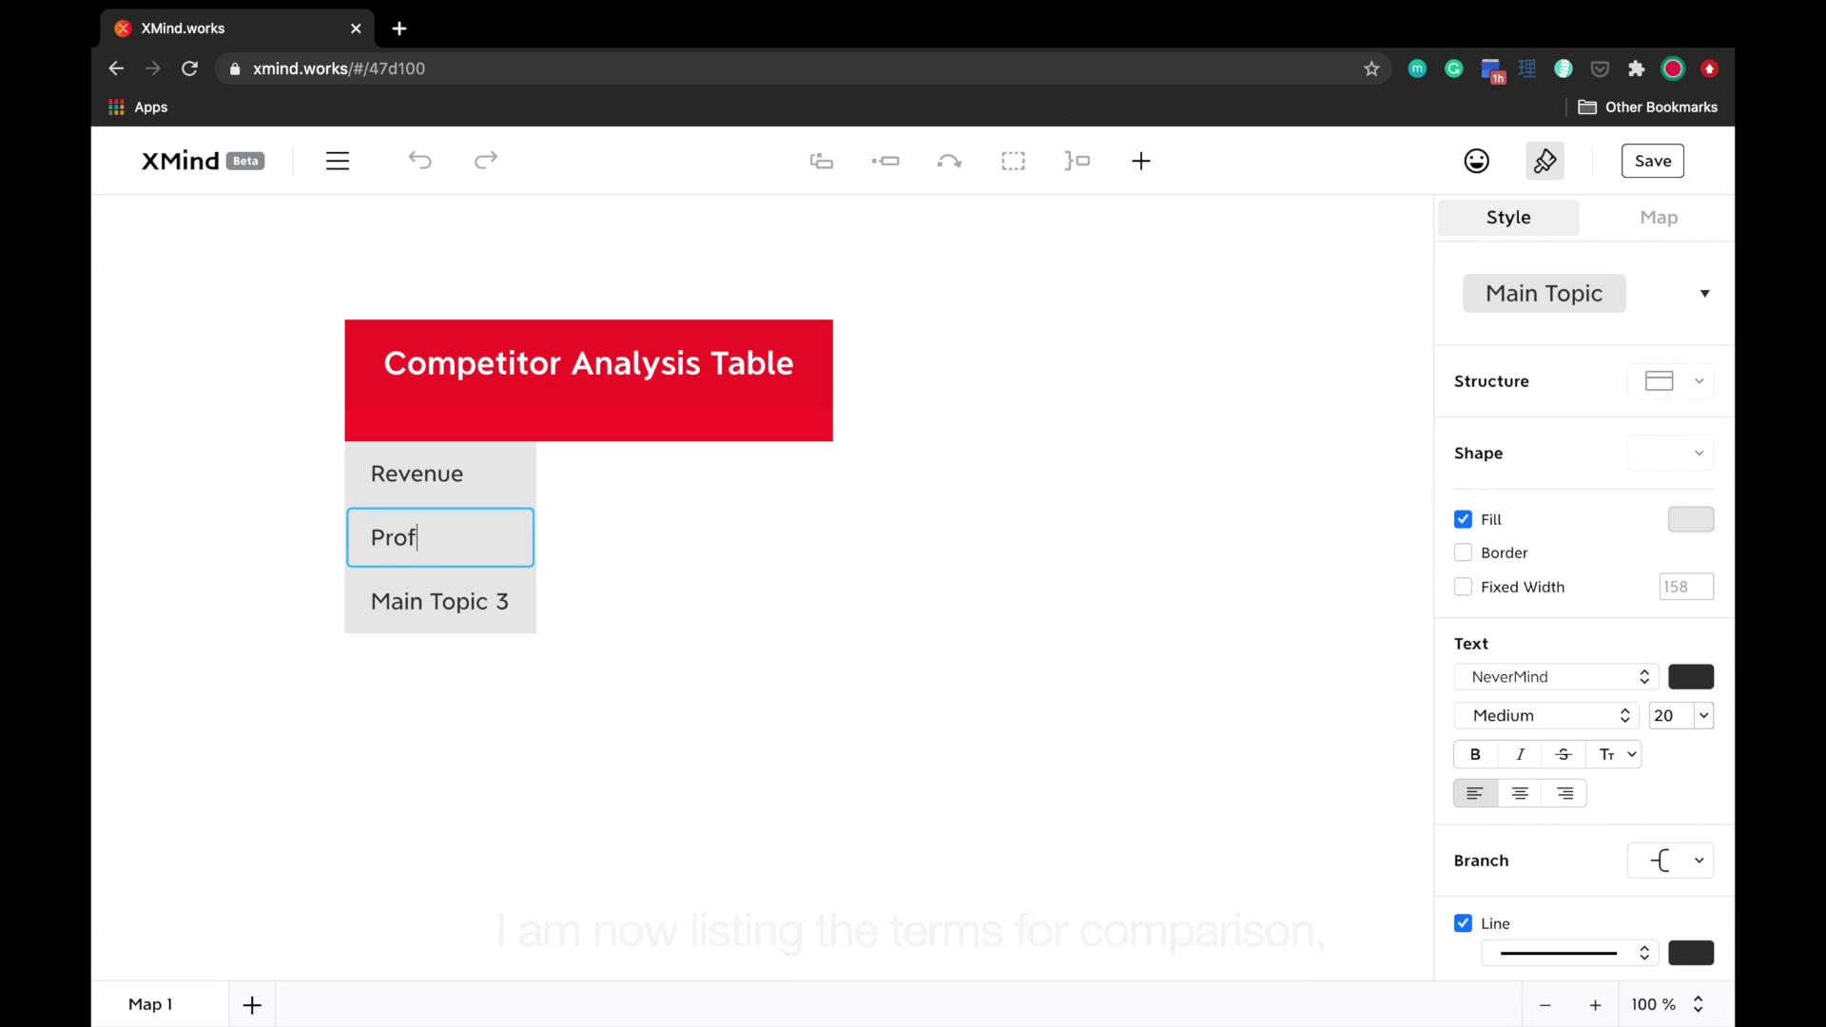
type("it")
Step: Add rows Market Size, Main Activity, Company Size and Product Quality
left_click(412, 603)
type("Market Size")
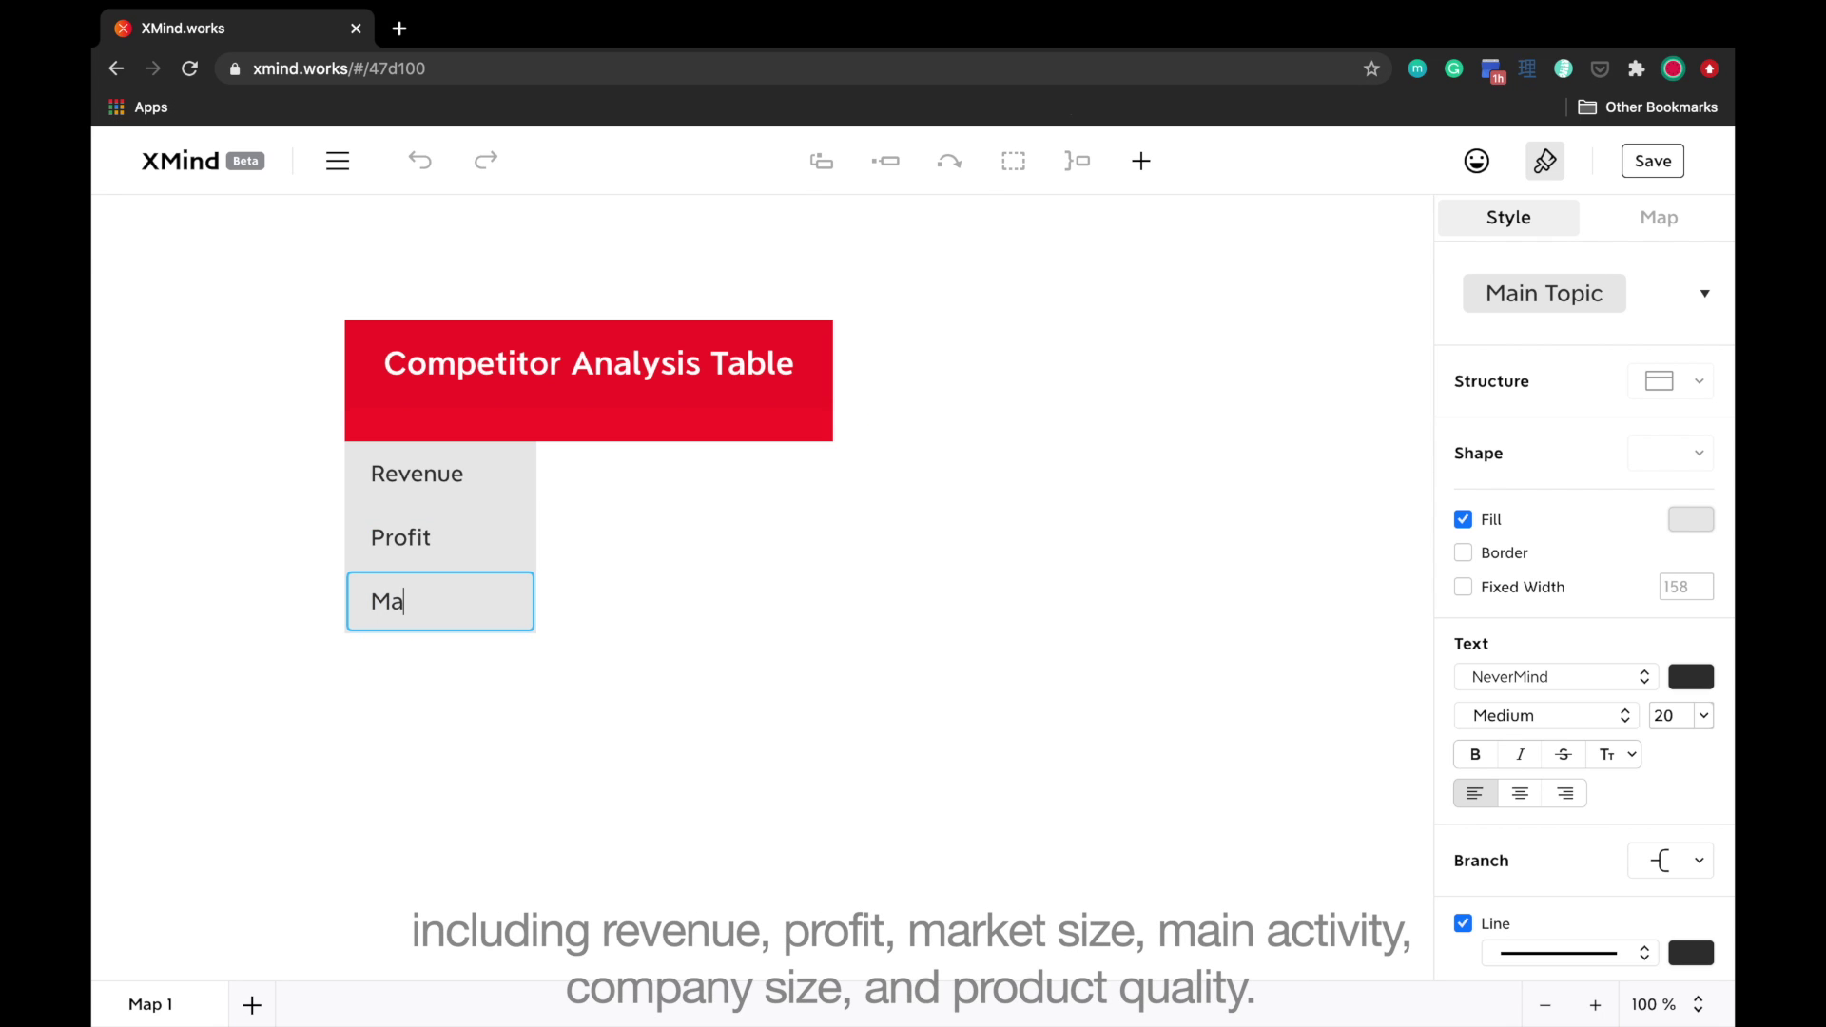
key("Return")
type("Main Act")
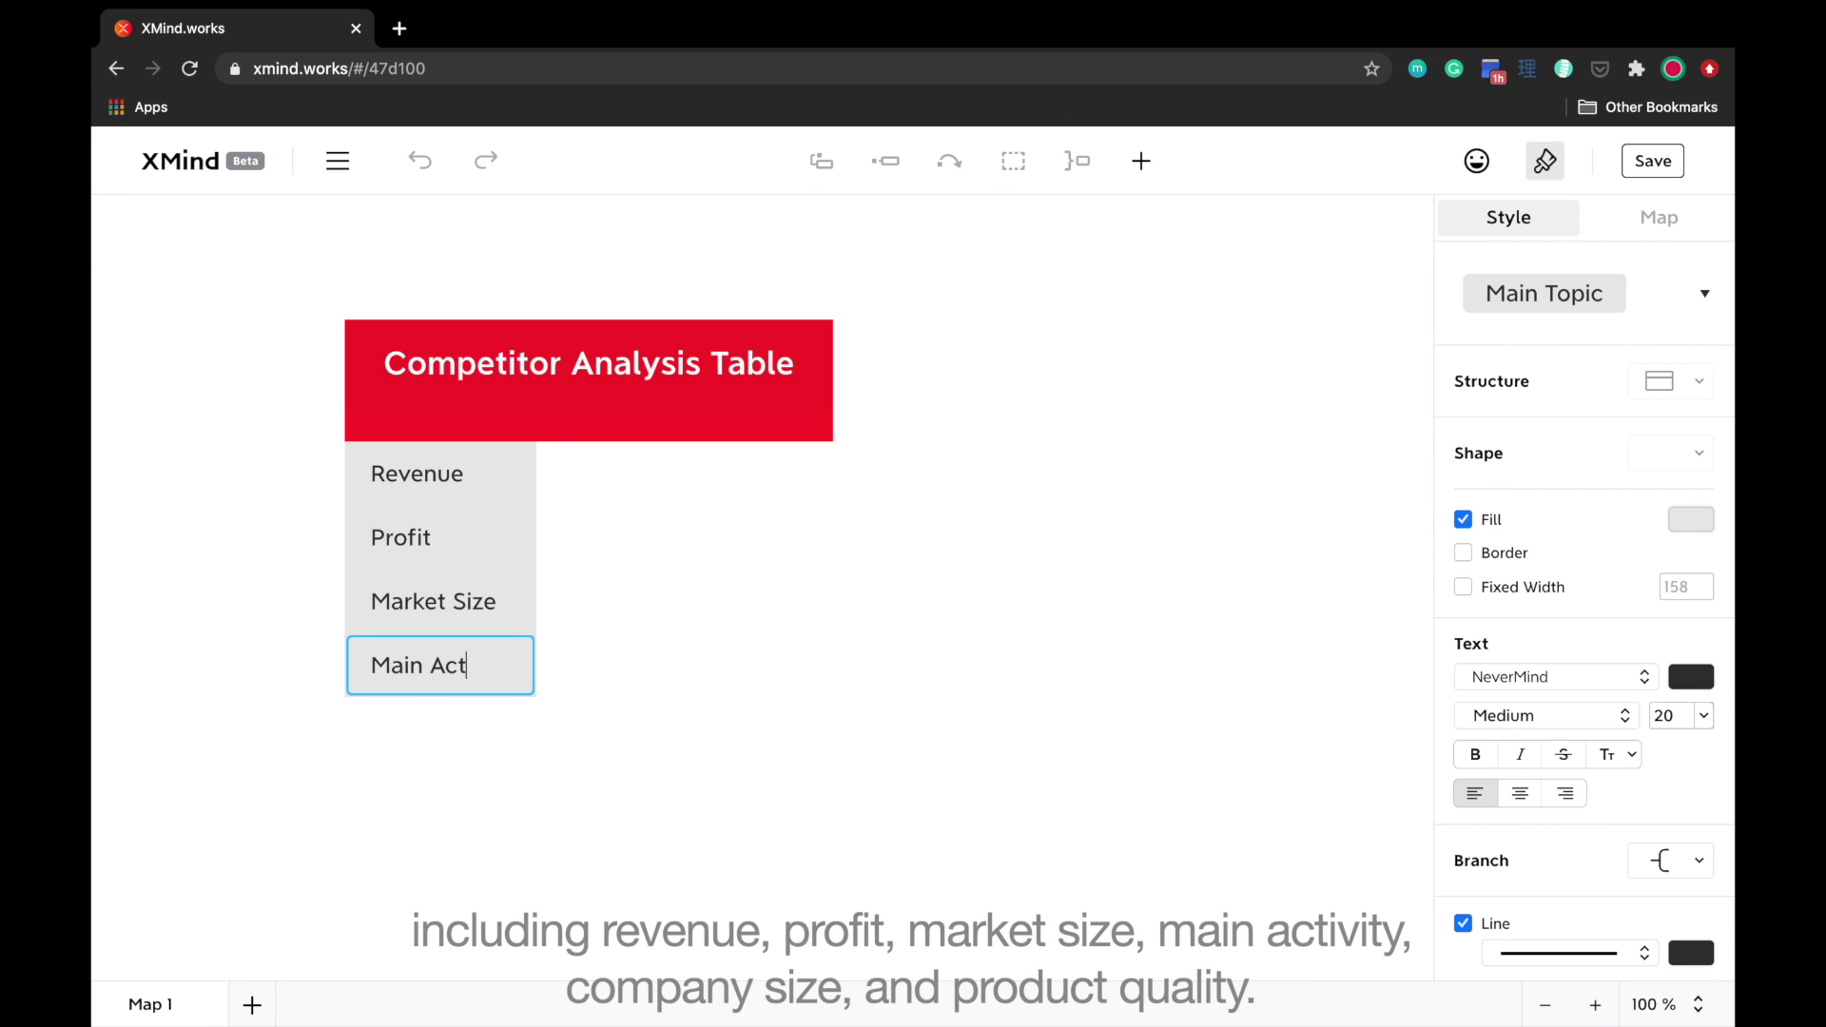
type("ivity")
key("Return")
type("Company Size")
key("Return")
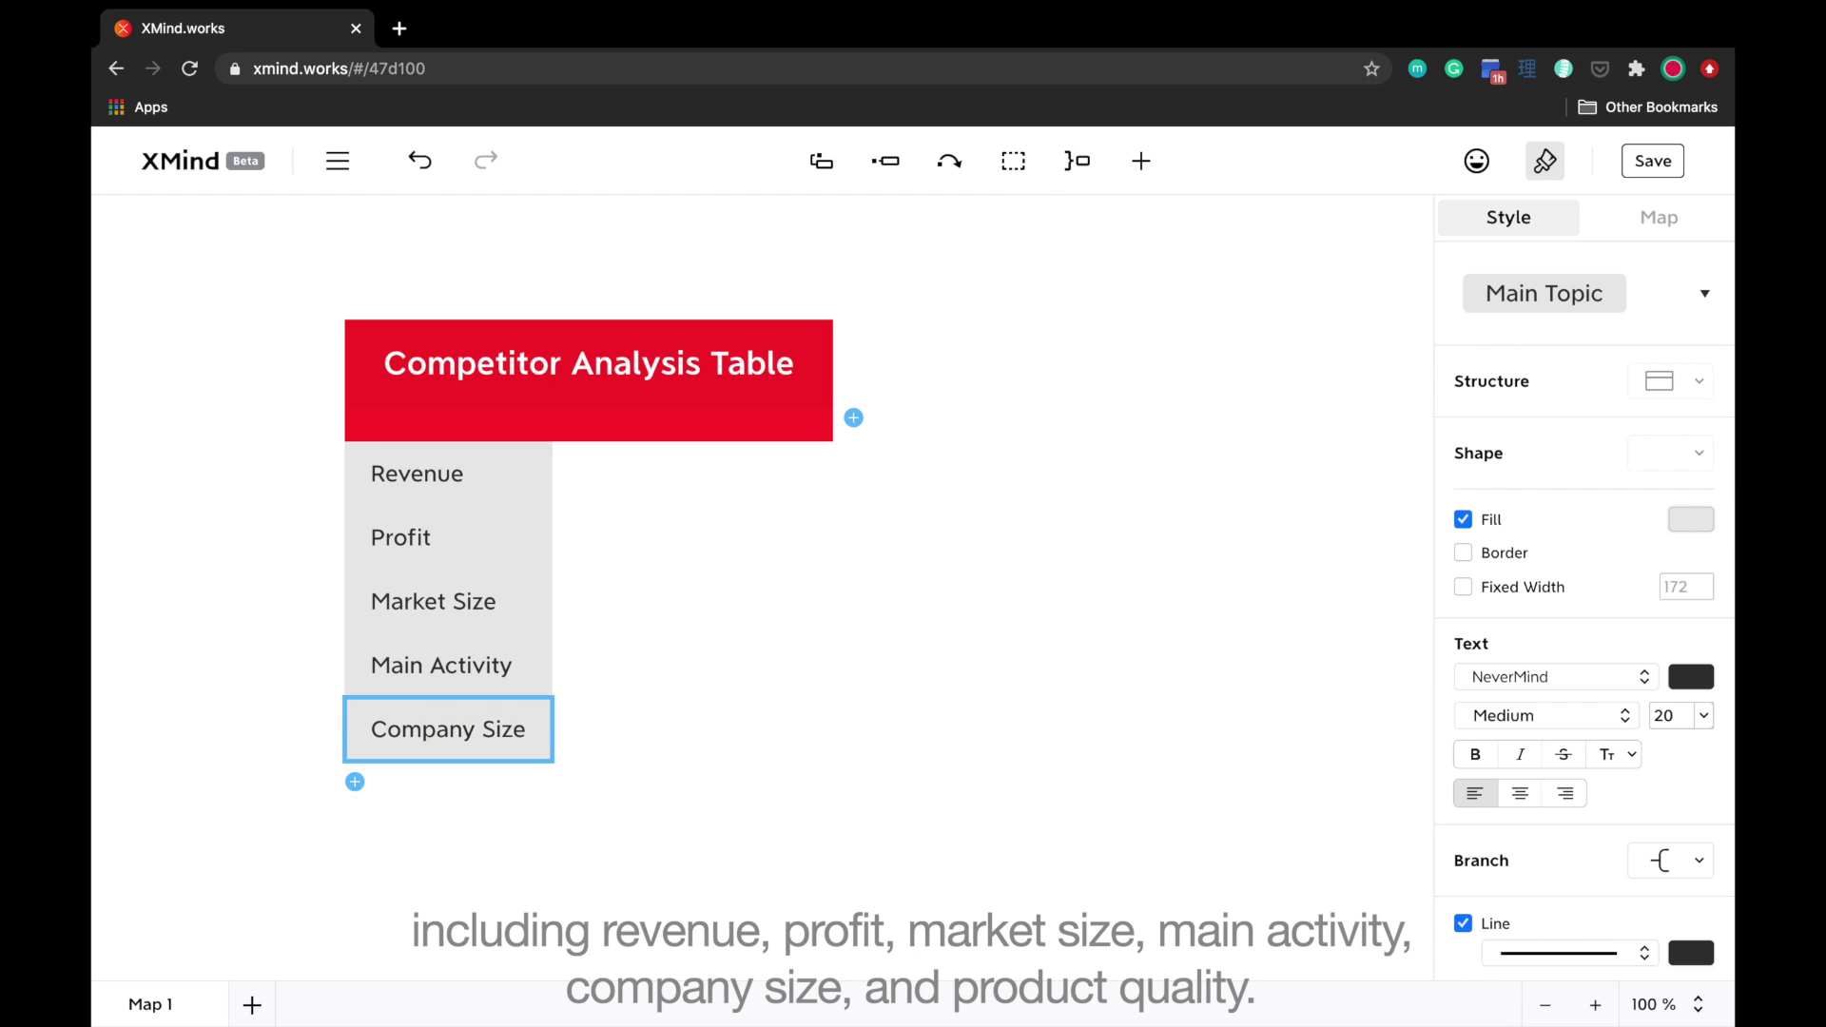
type("Product Quality")
key("Escape")
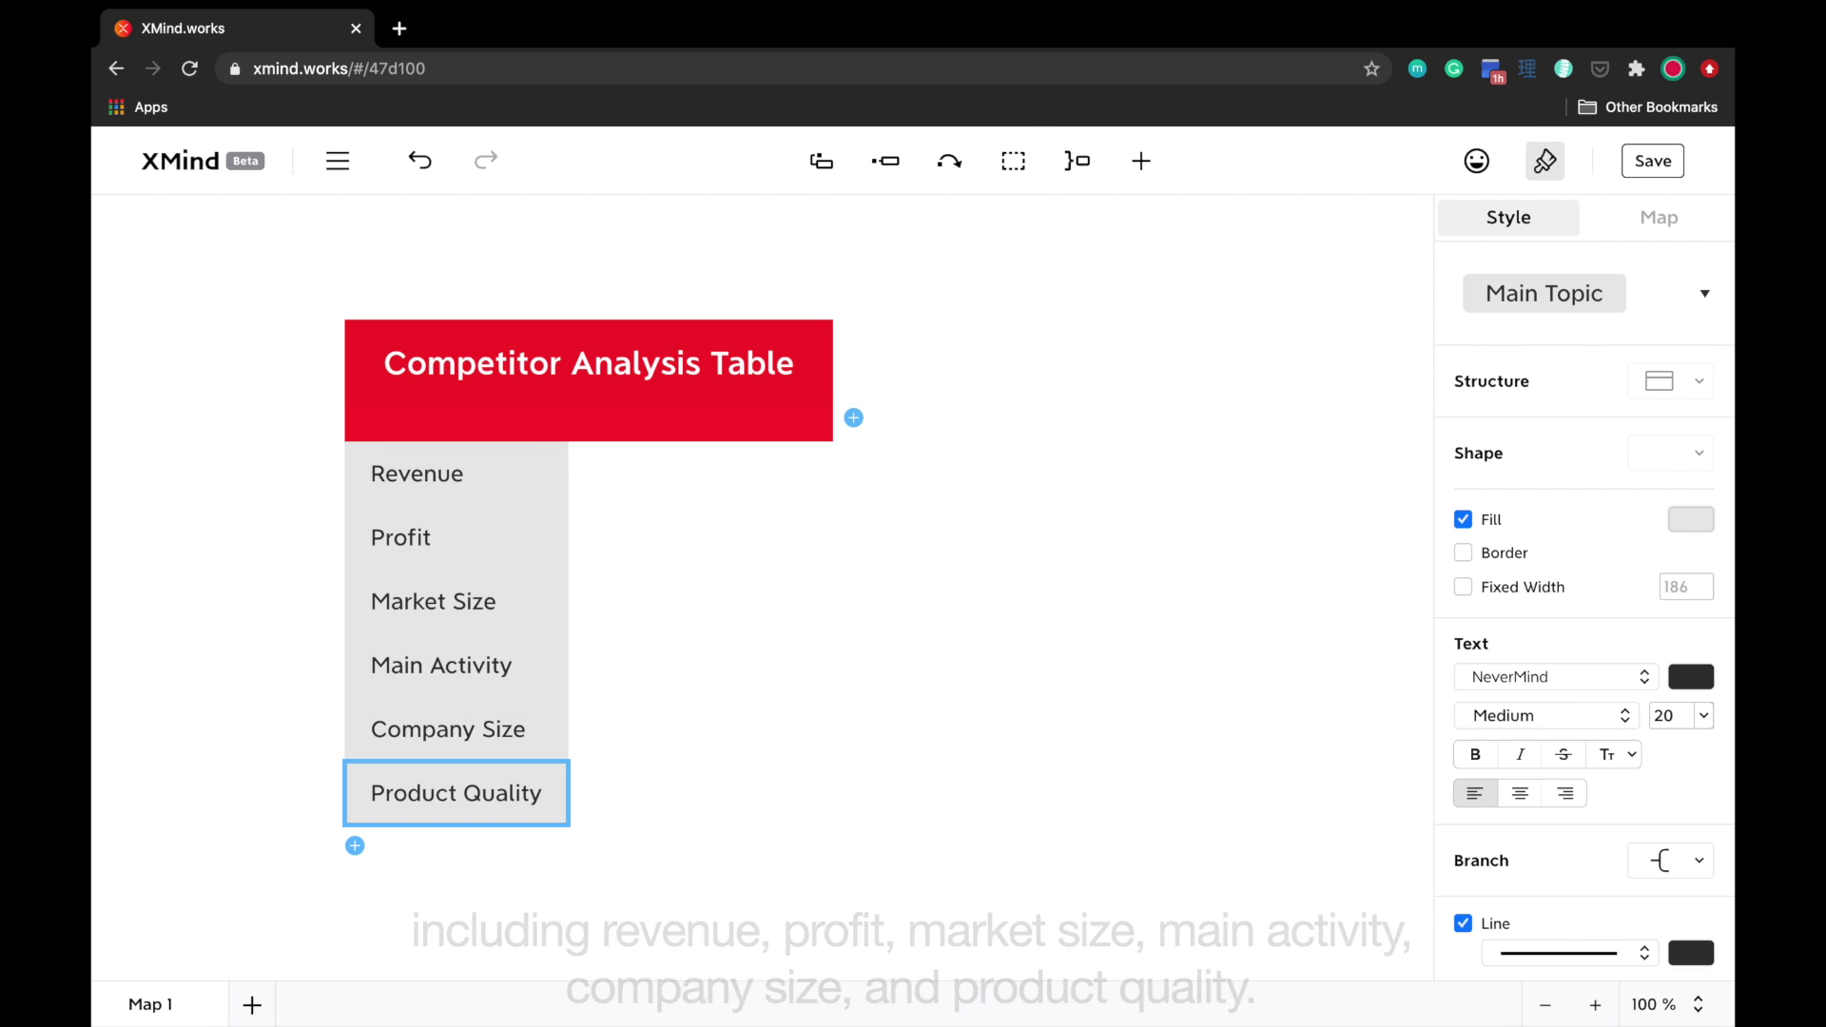
Step: Add column headers My Company and Competitor 1, then start editing Label 3
left_click(785, 440)
double_click(785, 439)
type("My Company")
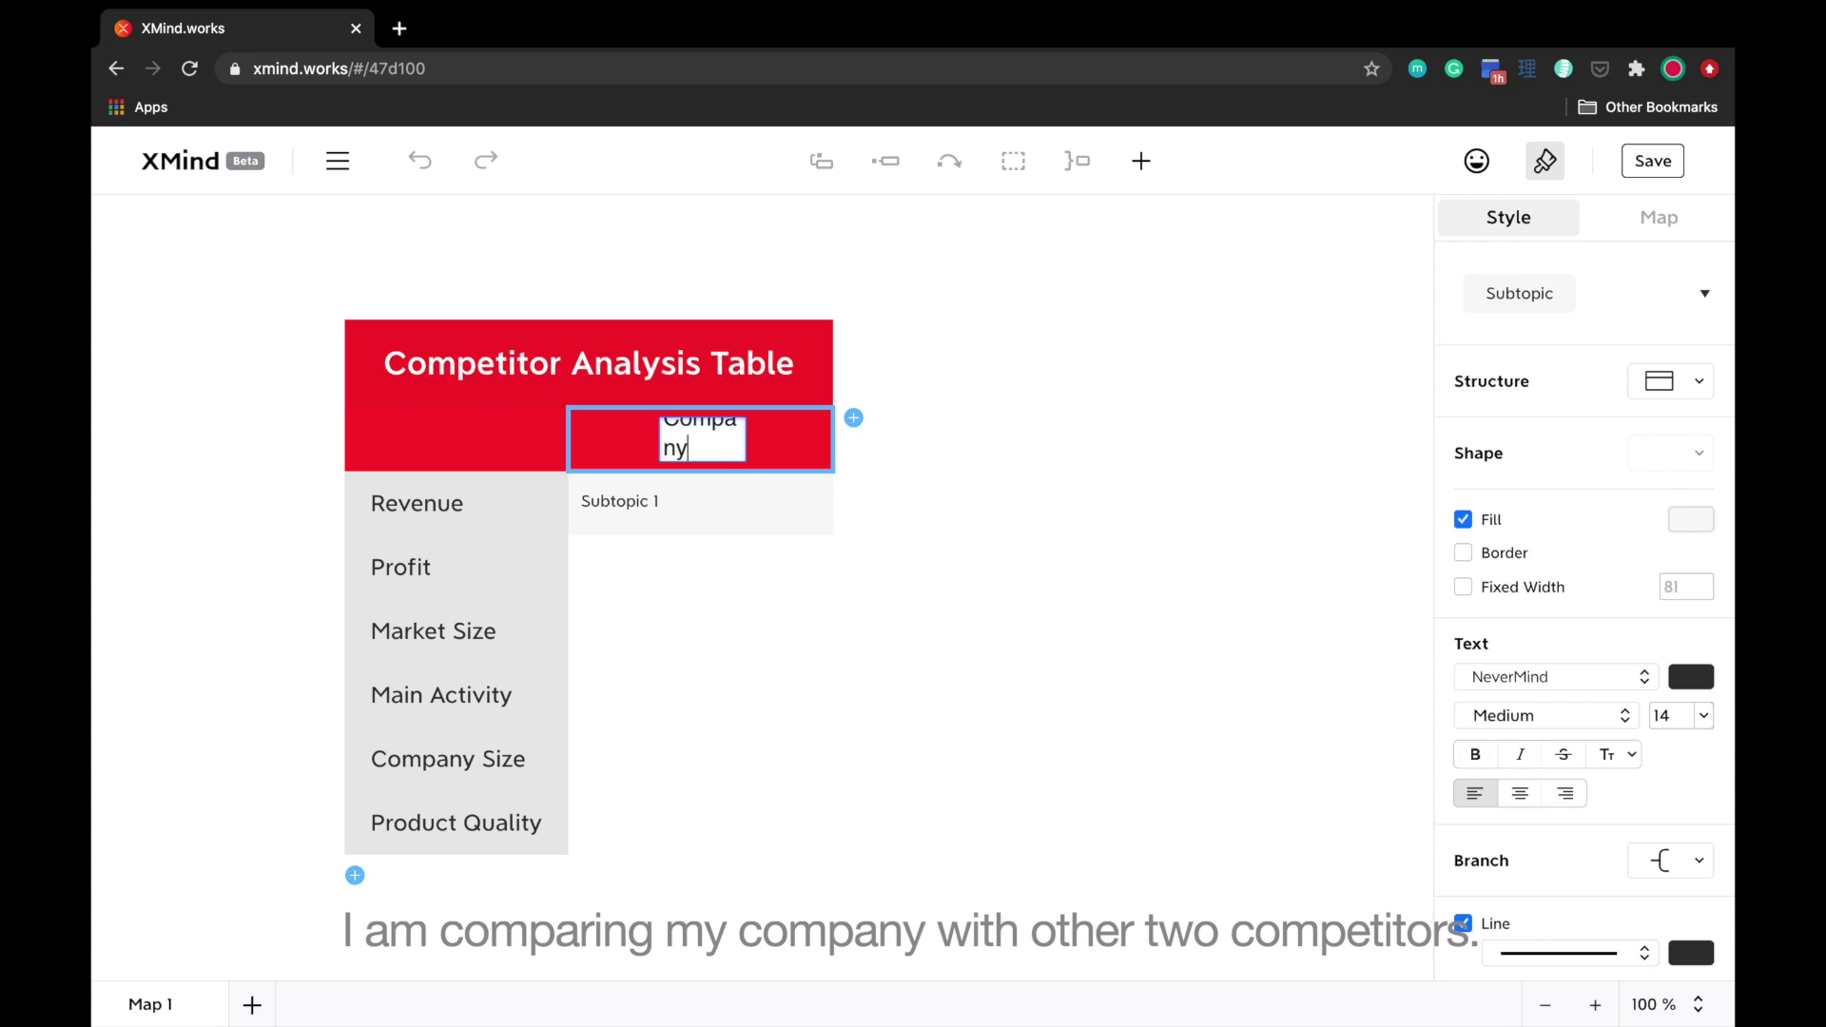
key("Escape")
left_click(854, 418)
left_click(909, 420)
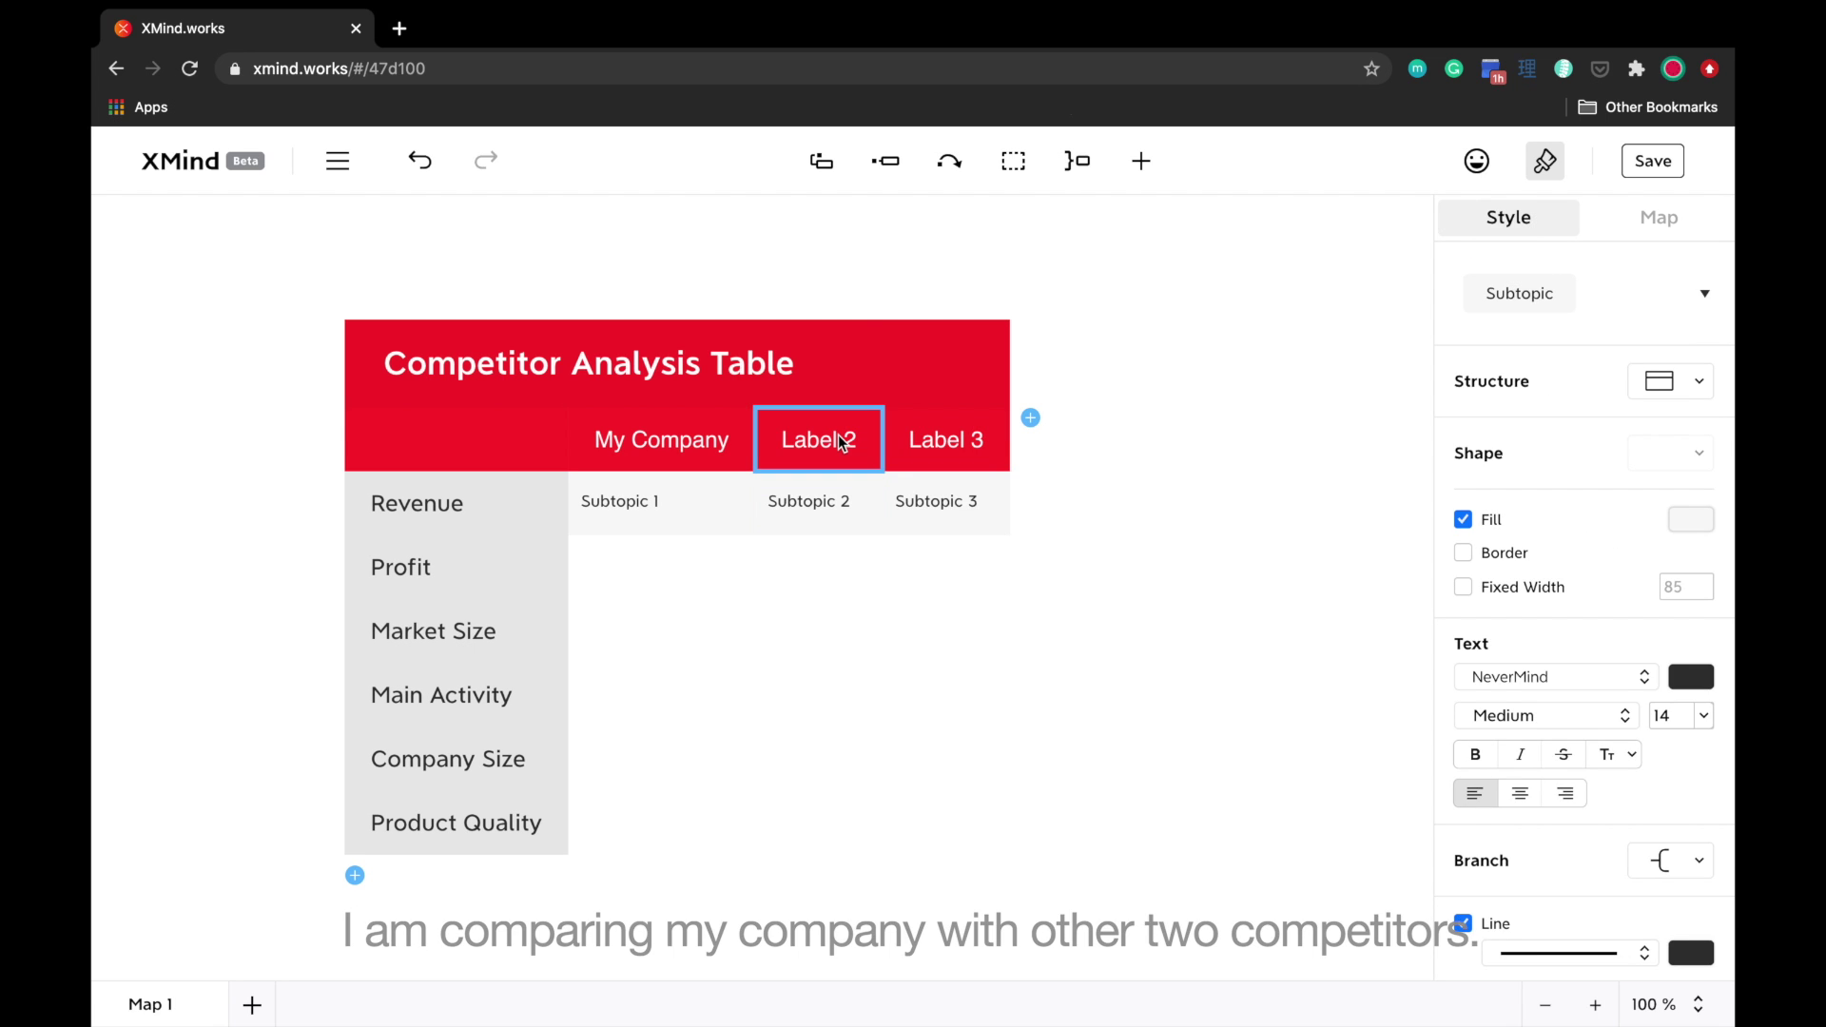
double_click(819, 439)
type("Competitor 1")
key("Escape")
double_click(1003, 439)
Step: Name the third column Competitor 2 and enter Sample, Sales and Number in the Revenue row
type("Competitor 2")
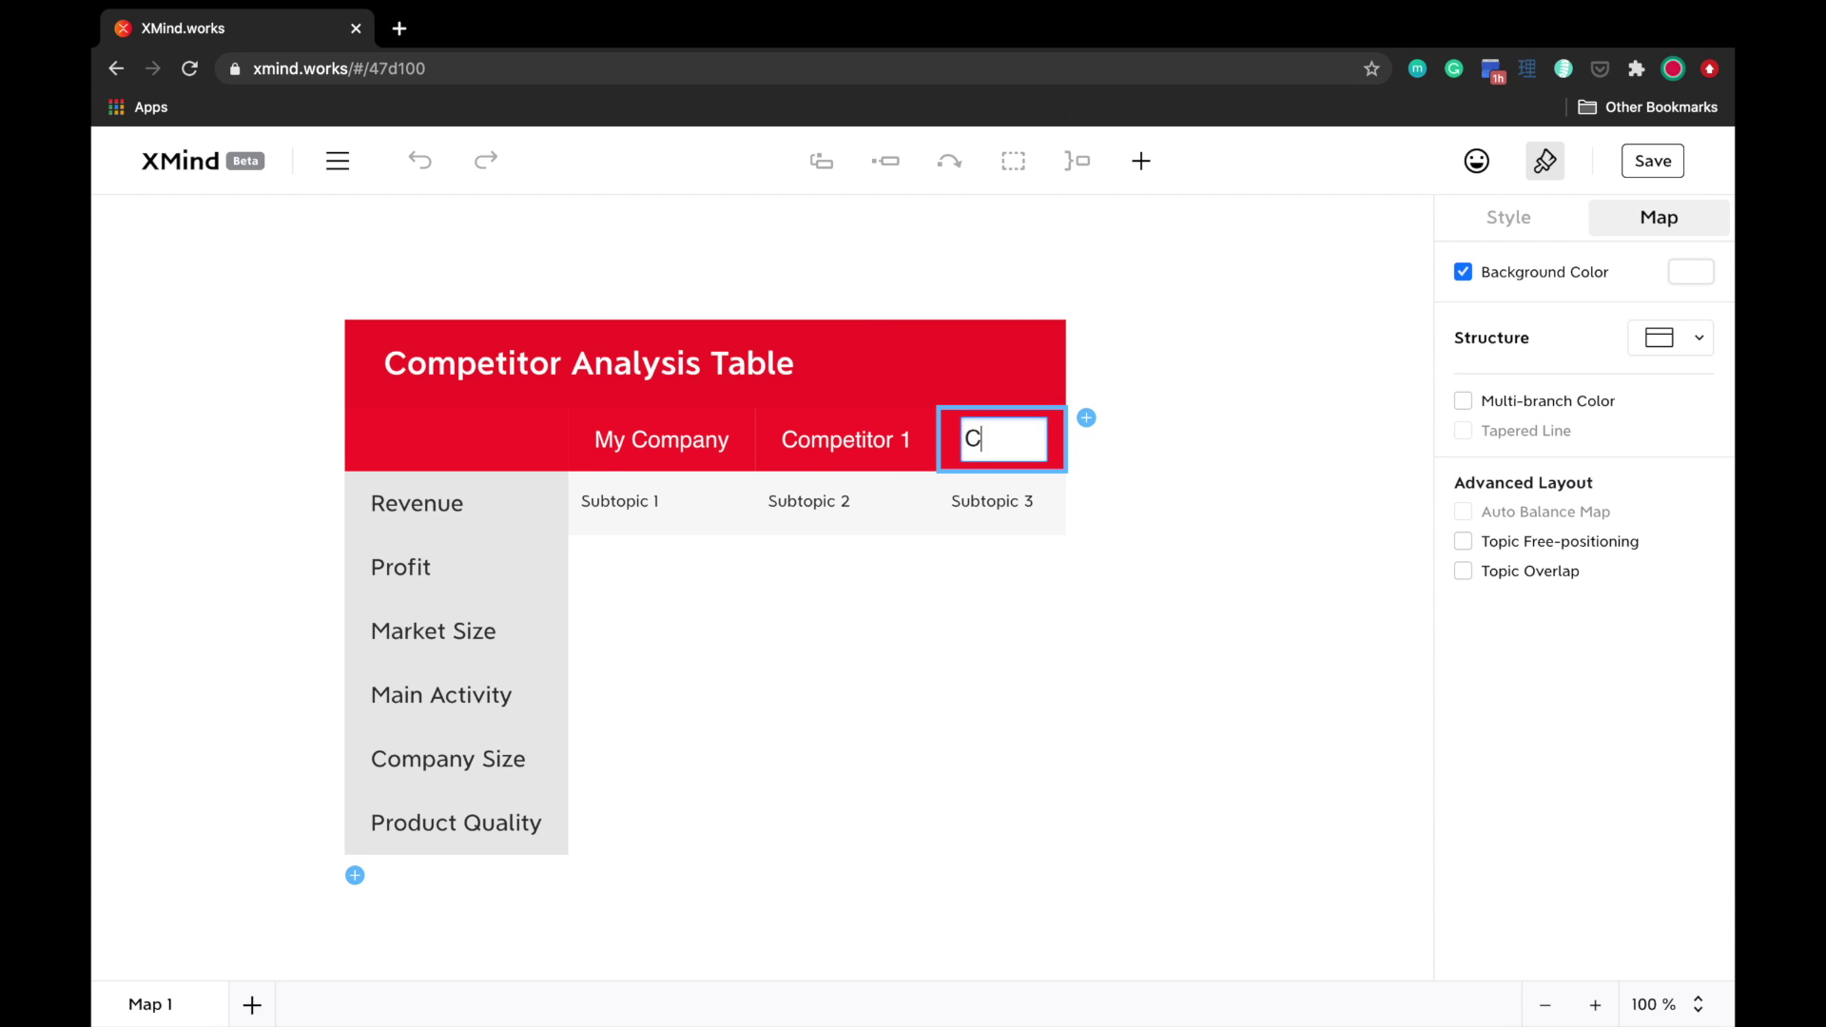
left_click(1184, 525)
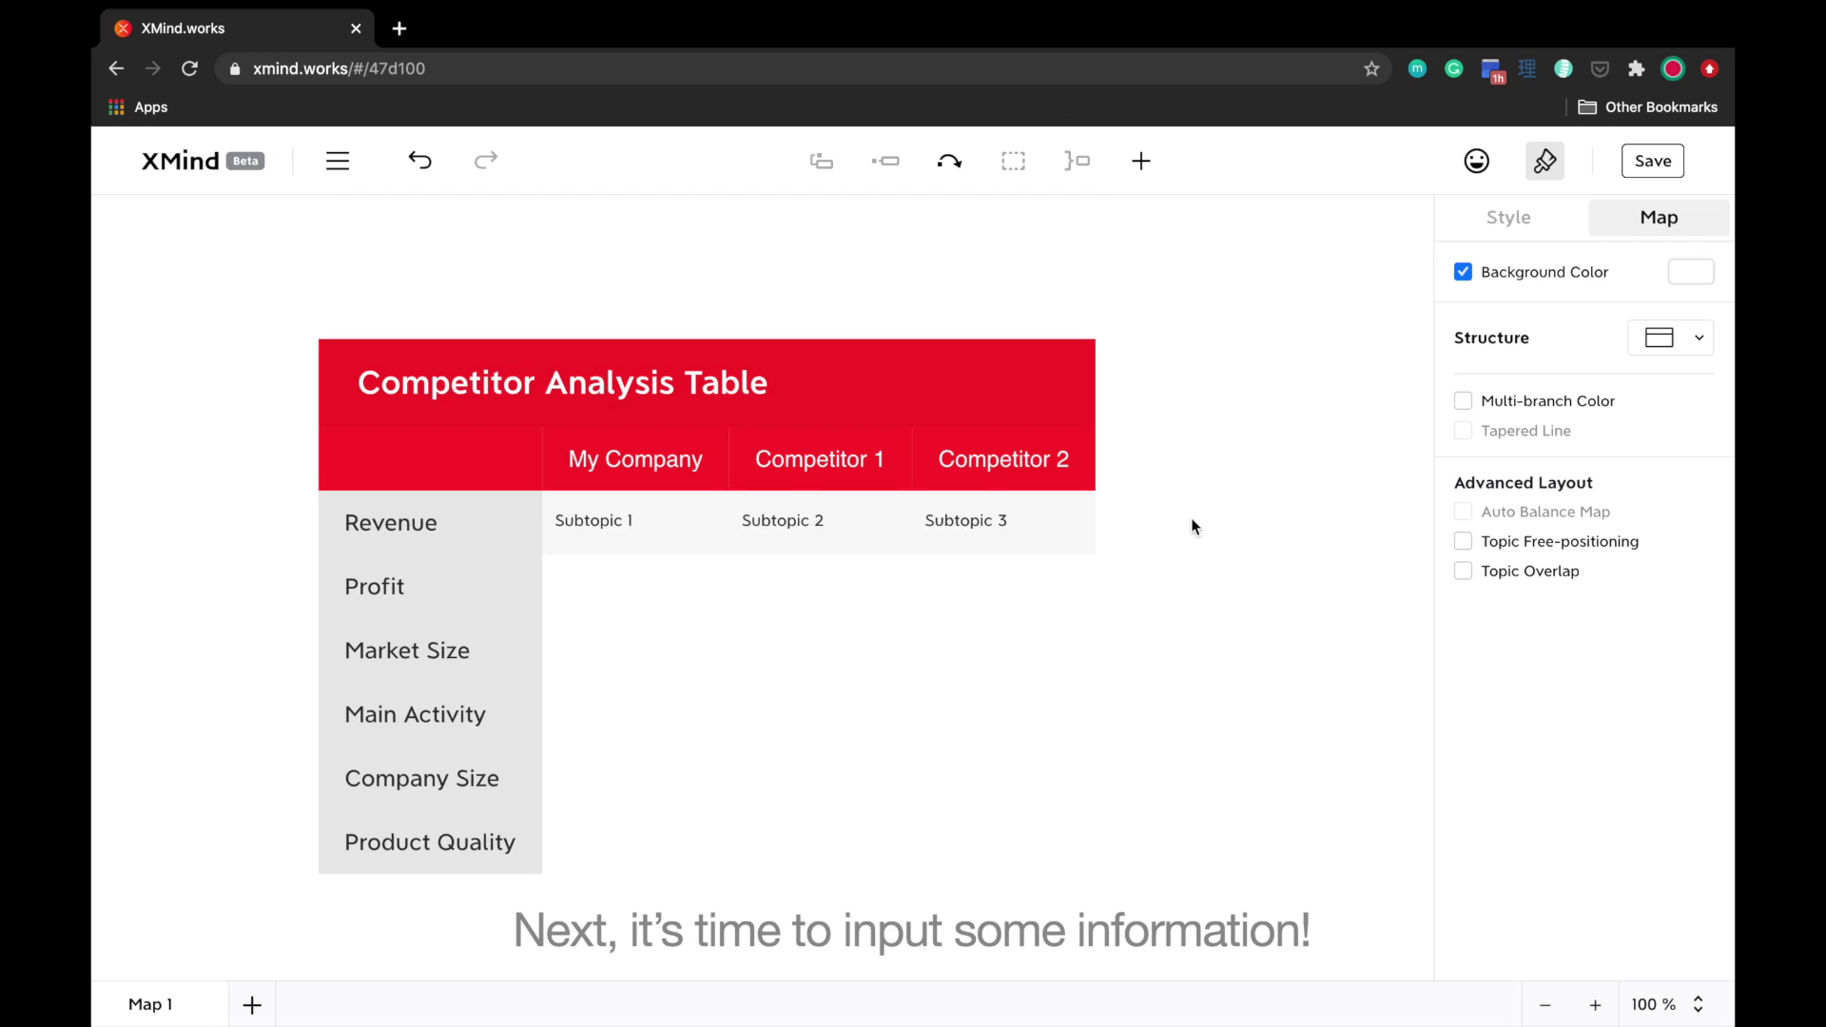
left_click(592, 489)
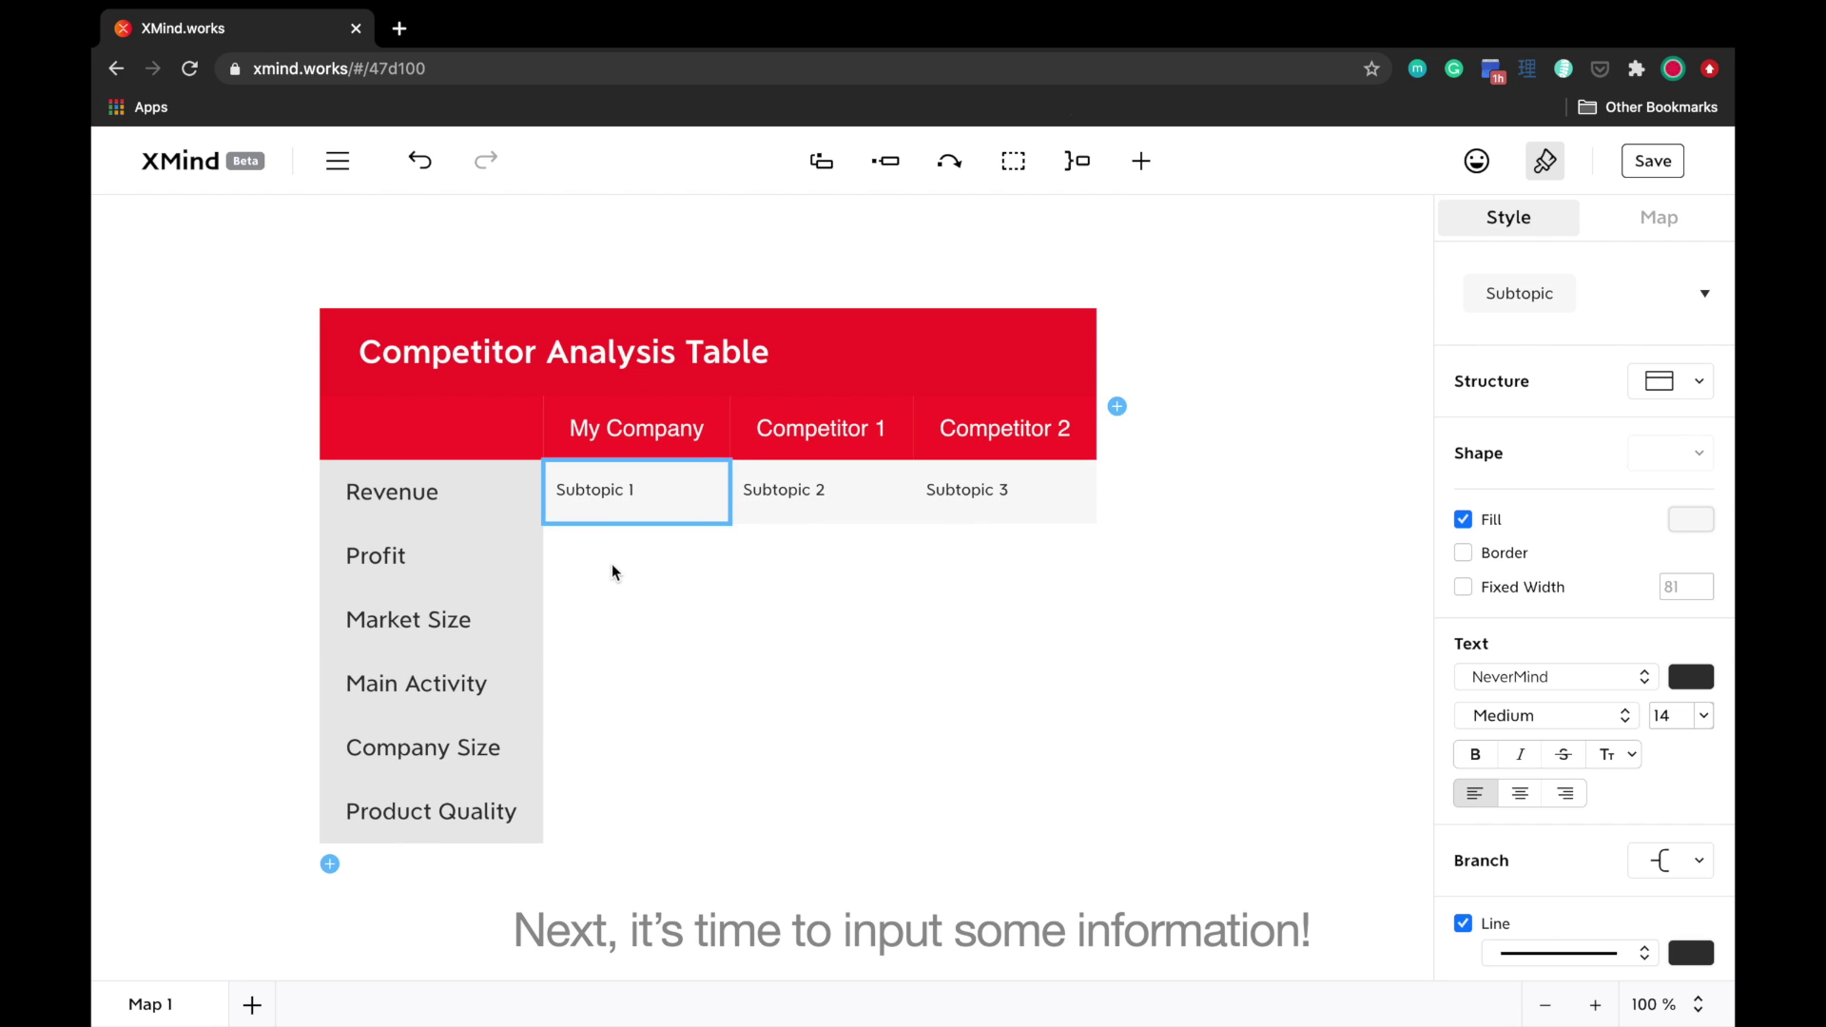
key("Return")
key("Return")
key("Return")
key("Return")
double_click(592, 489)
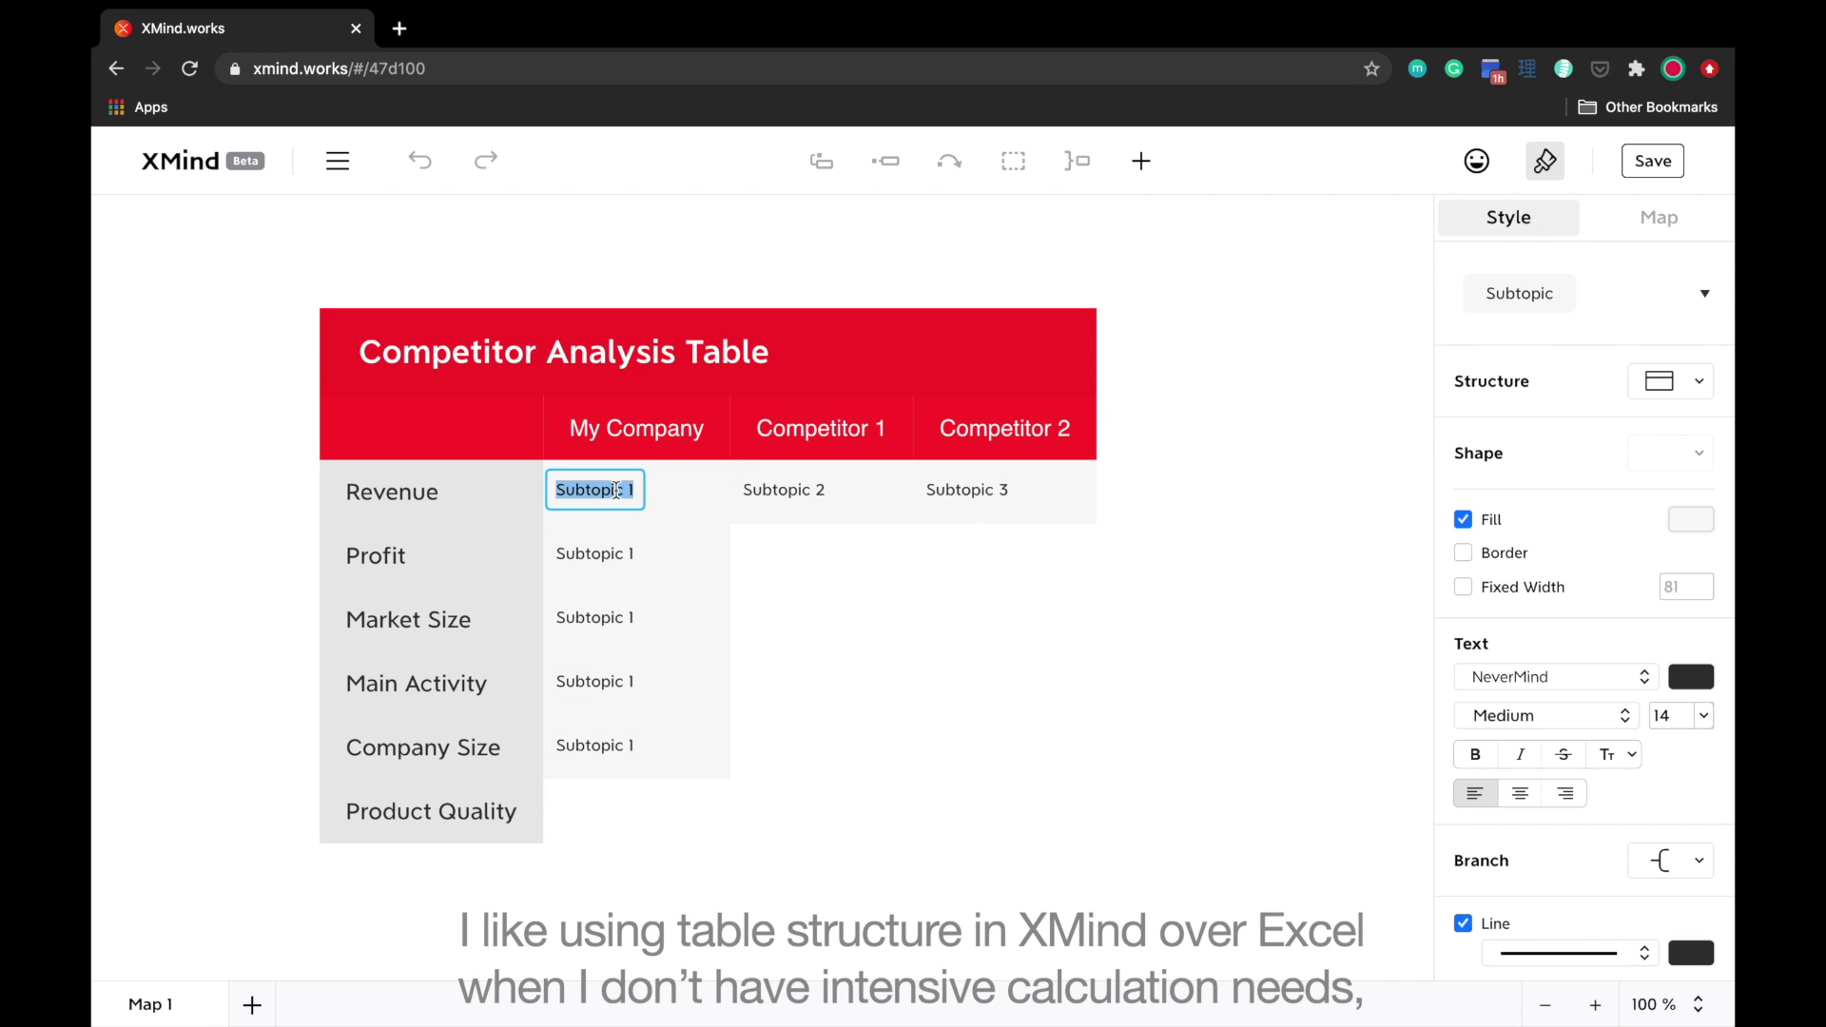
type("Sample")
Step: Add placeholder cells down each company column until every row is filled
key("Return")
double_click(869, 510)
type("Sales")
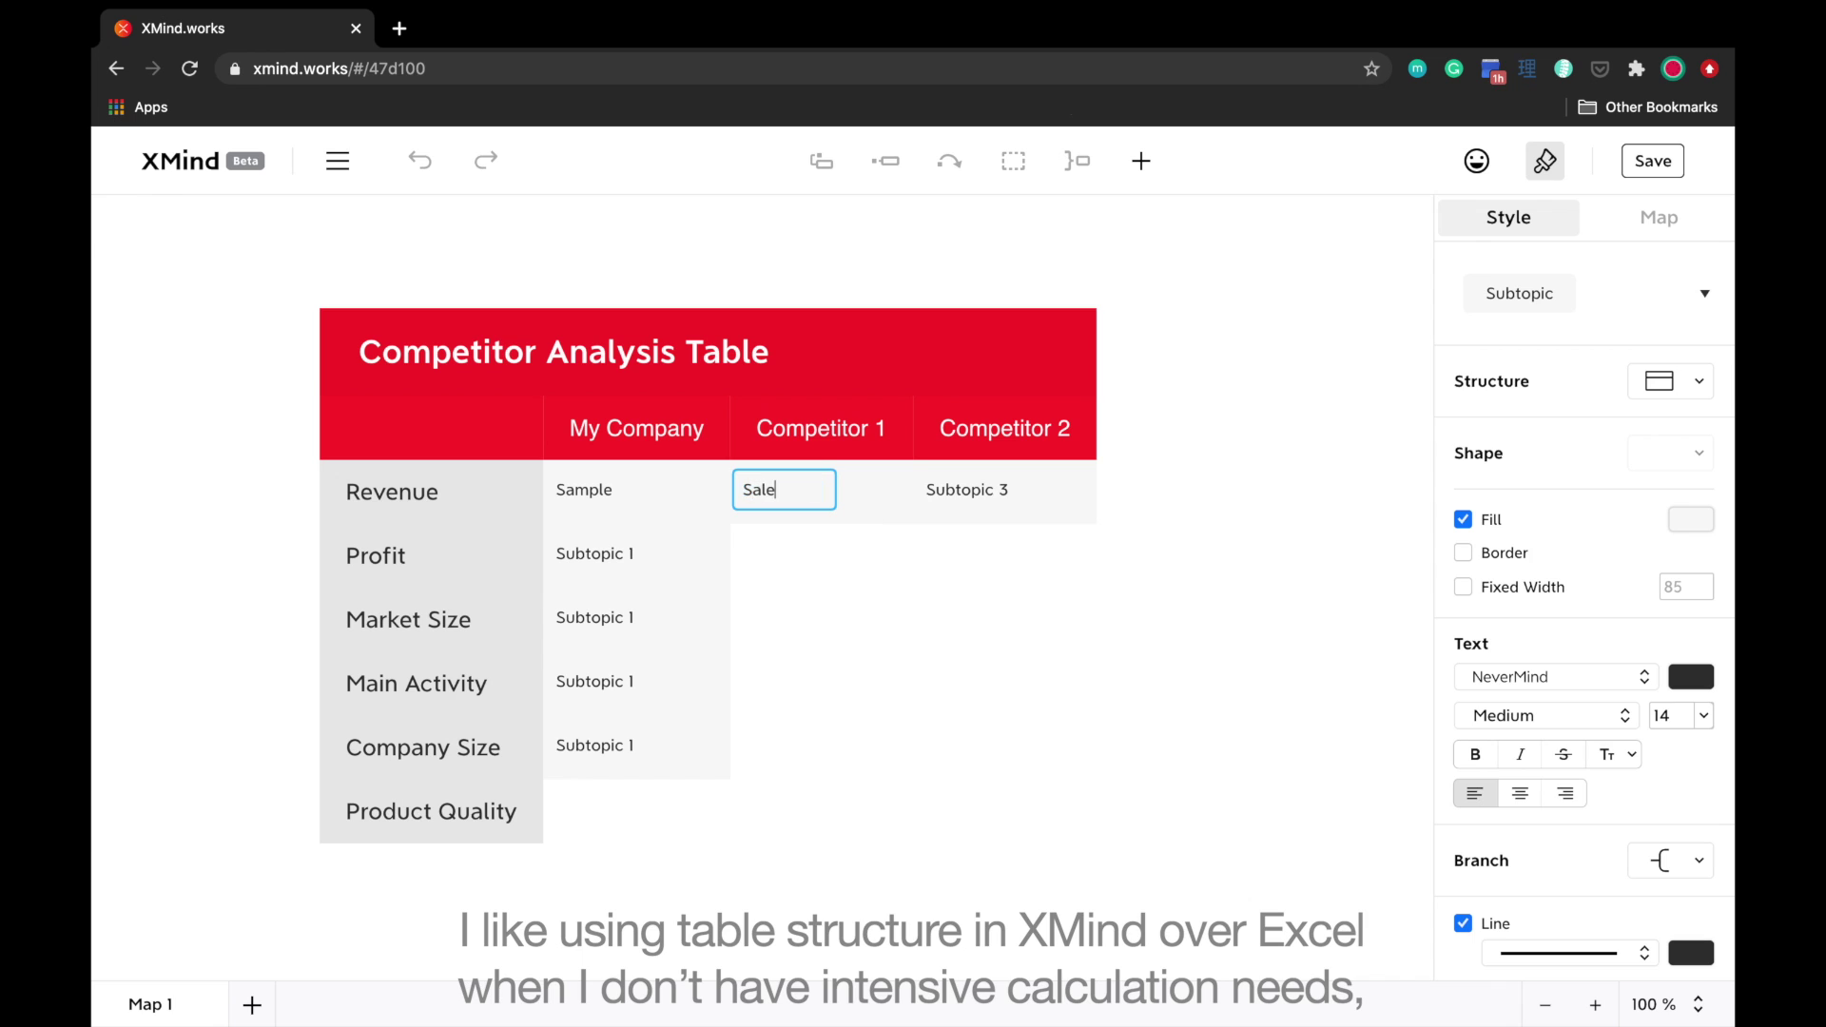
double_click(984, 517)
type("Number")
key("Return")
left_click(601, 504)
key("Return")
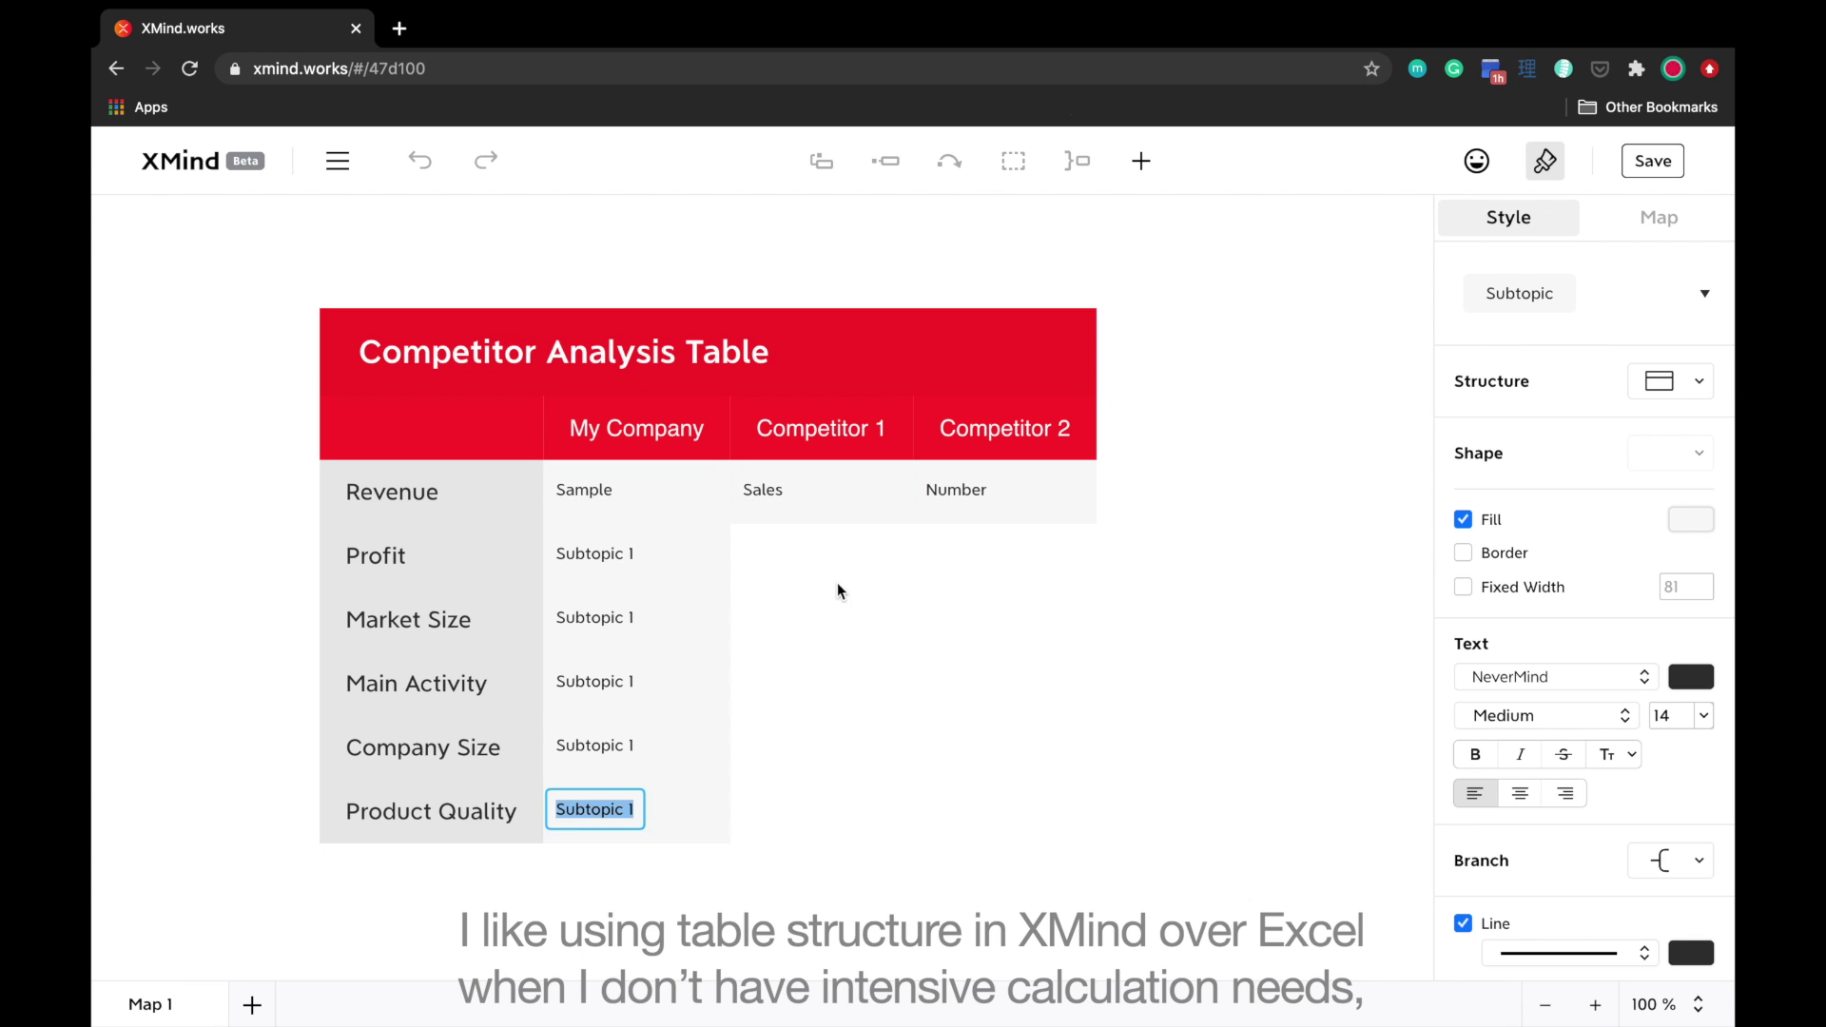
left_click(809, 503)
key("Return")
key("Return")
key("Return")
key("Return")
key("Return")
left_click(956, 489)
key("Return")
key("Return")
key("Return")
key("Return")
key("Return")
left_click(602, 493)
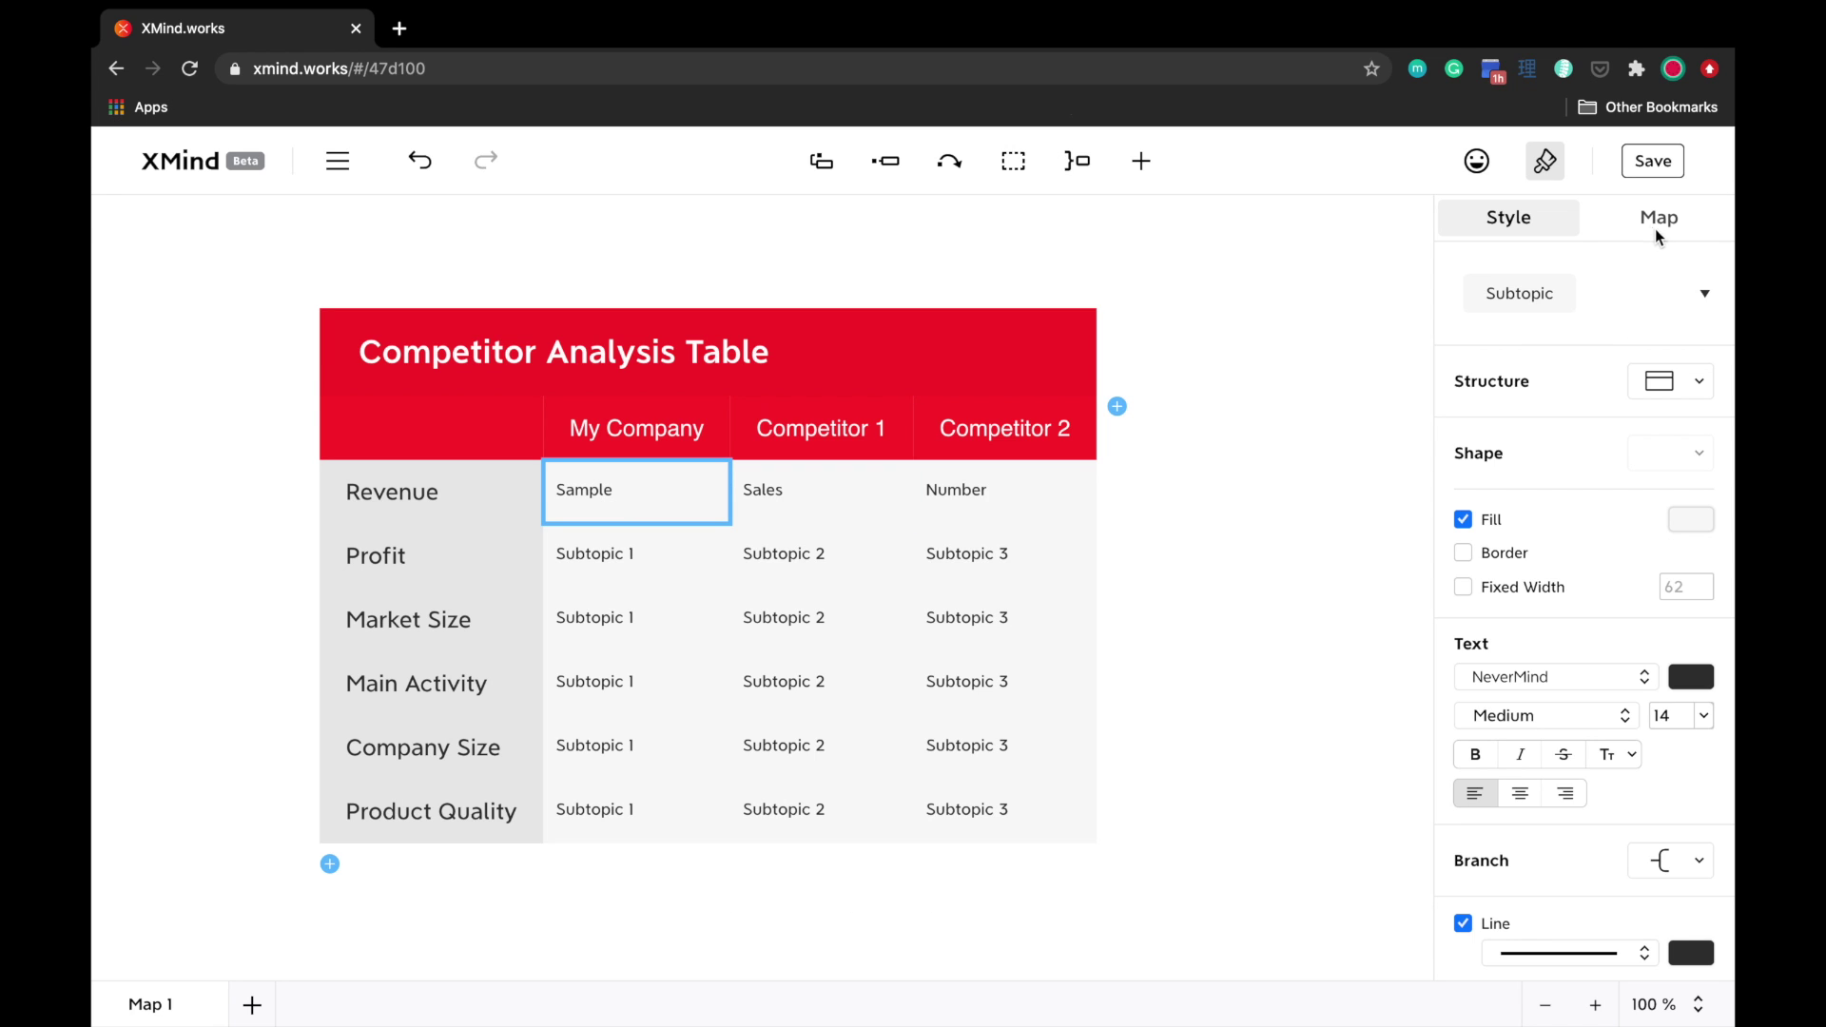
Step: Put an up-arrow marker on Sample and a left-right arrow marker on Sales
left_click(1477, 162)
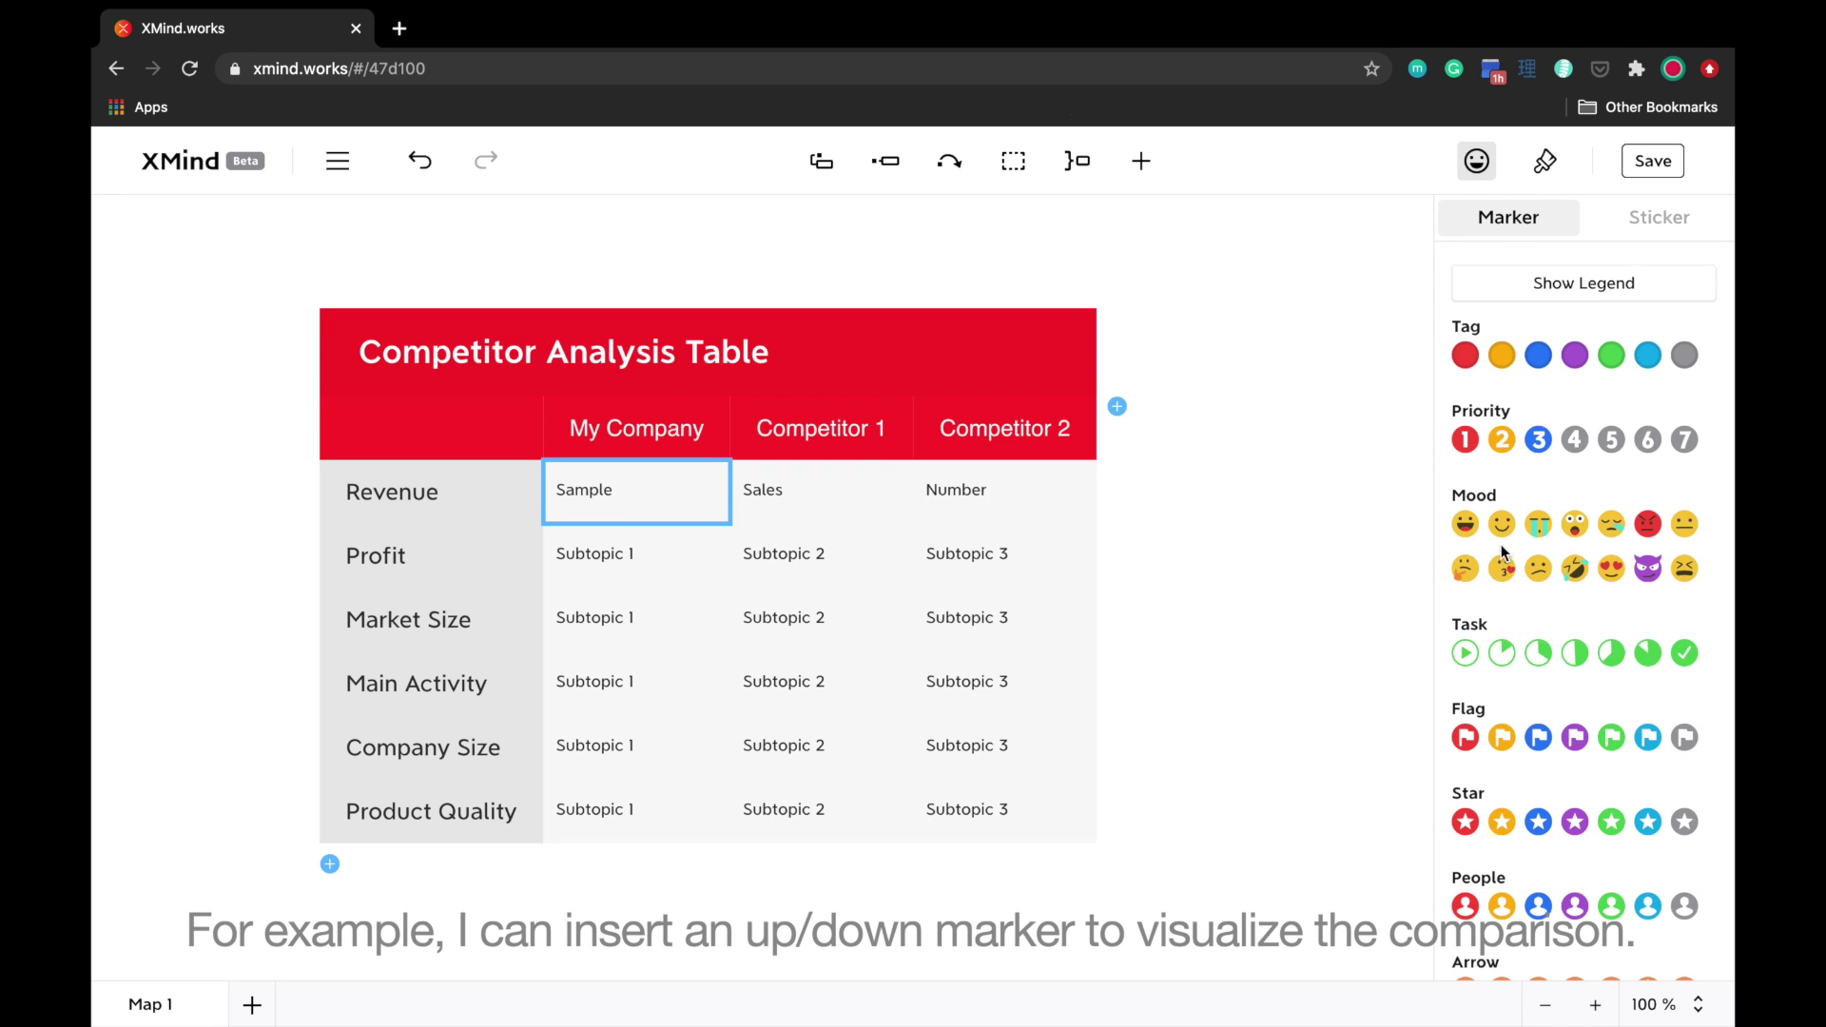
scroll(1594, 712, "down", 3)
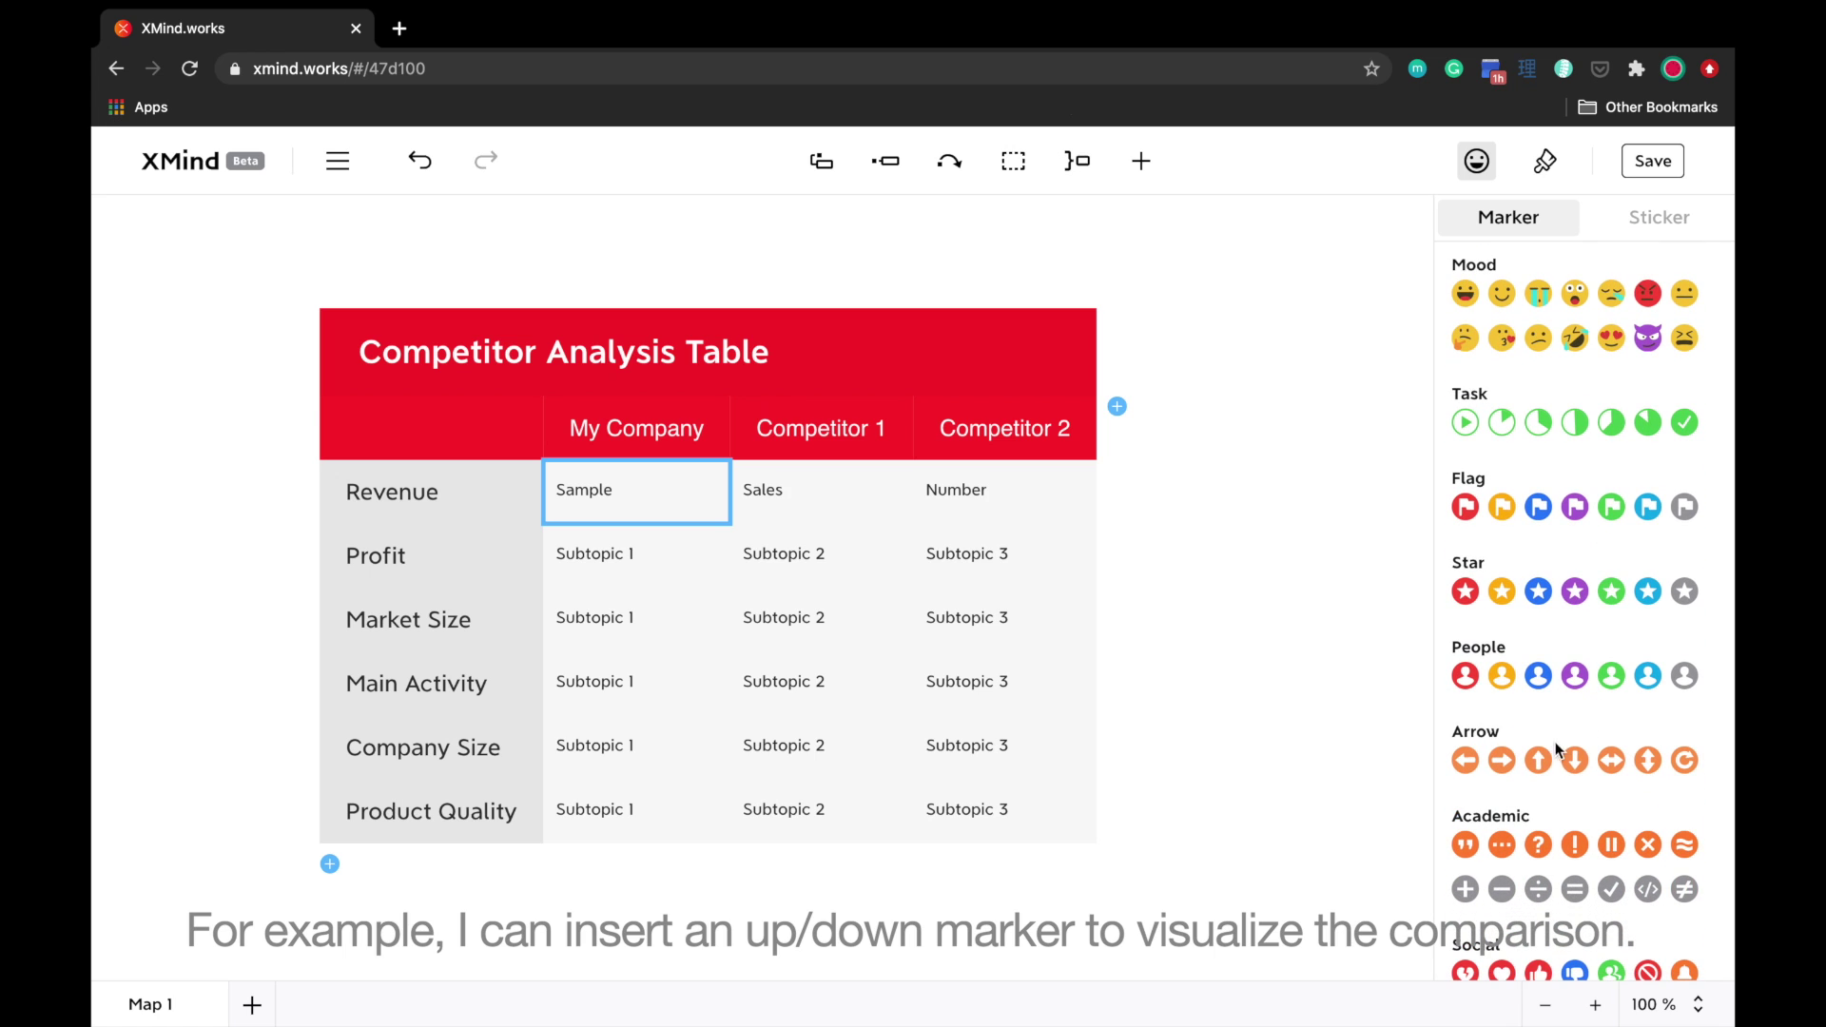
left_click(1538, 760)
left_click(817, 476)
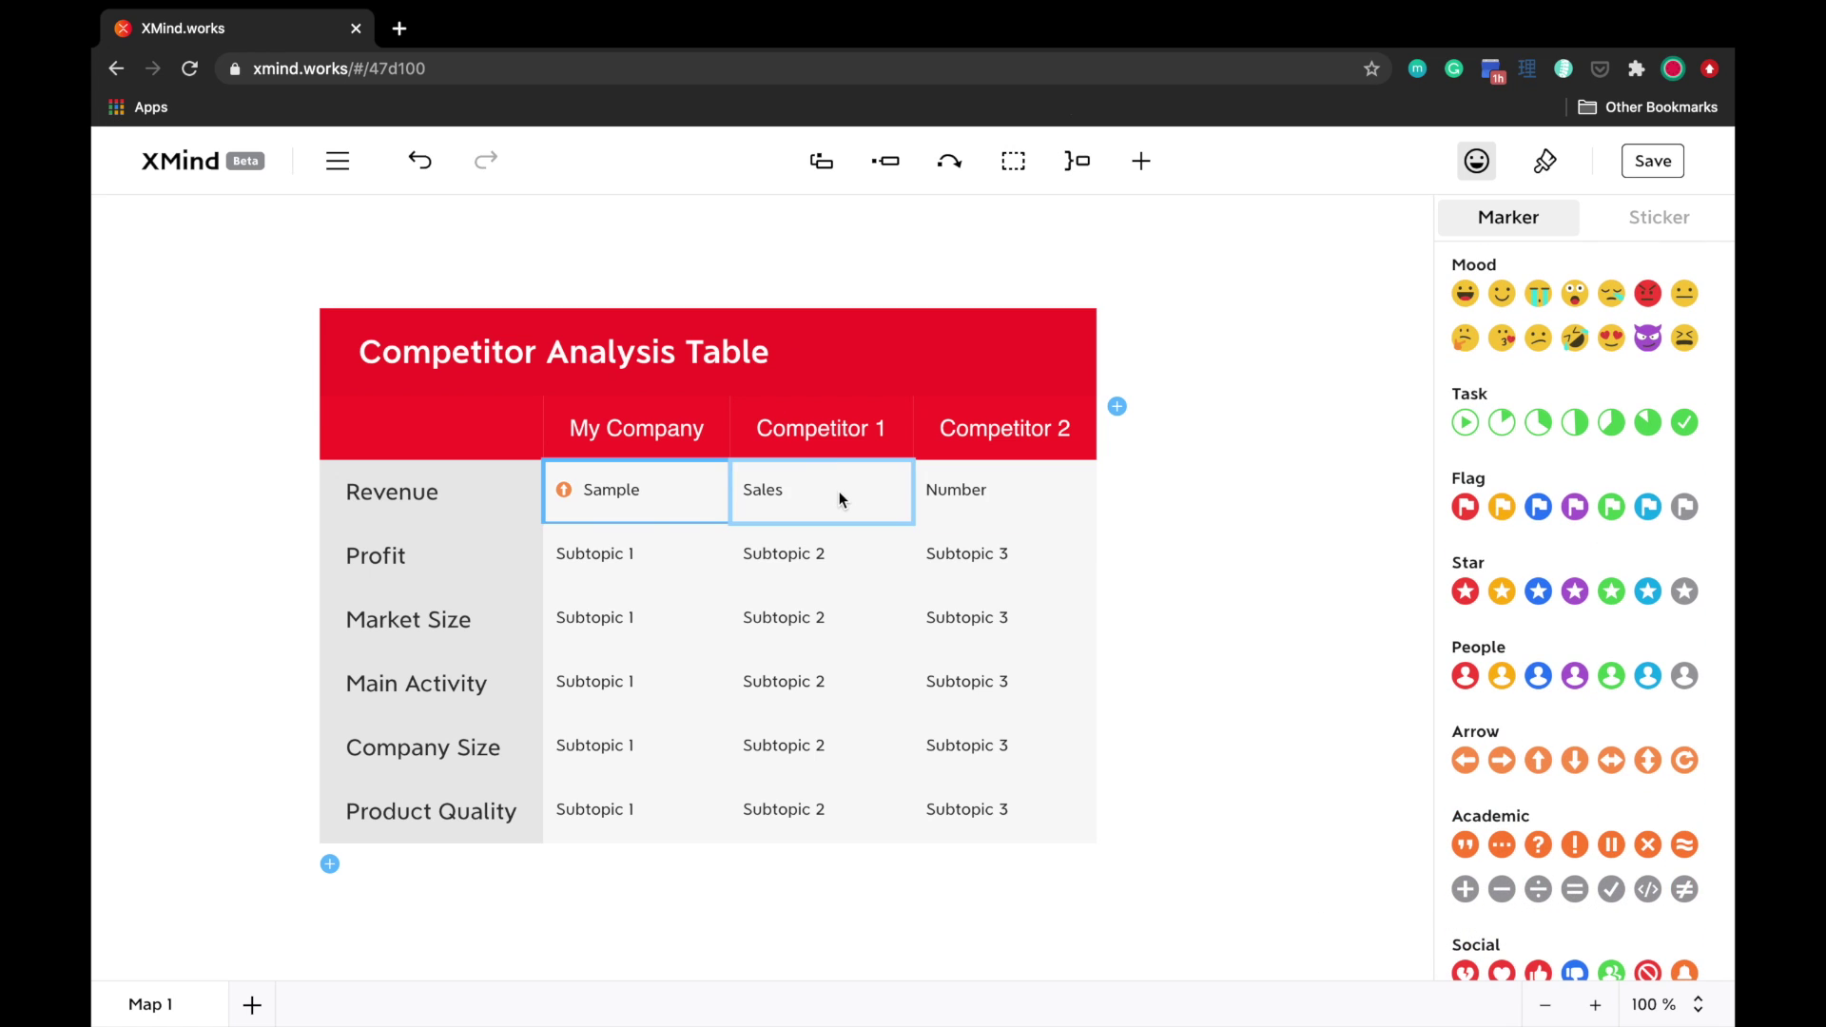
left_click(1624, 762)
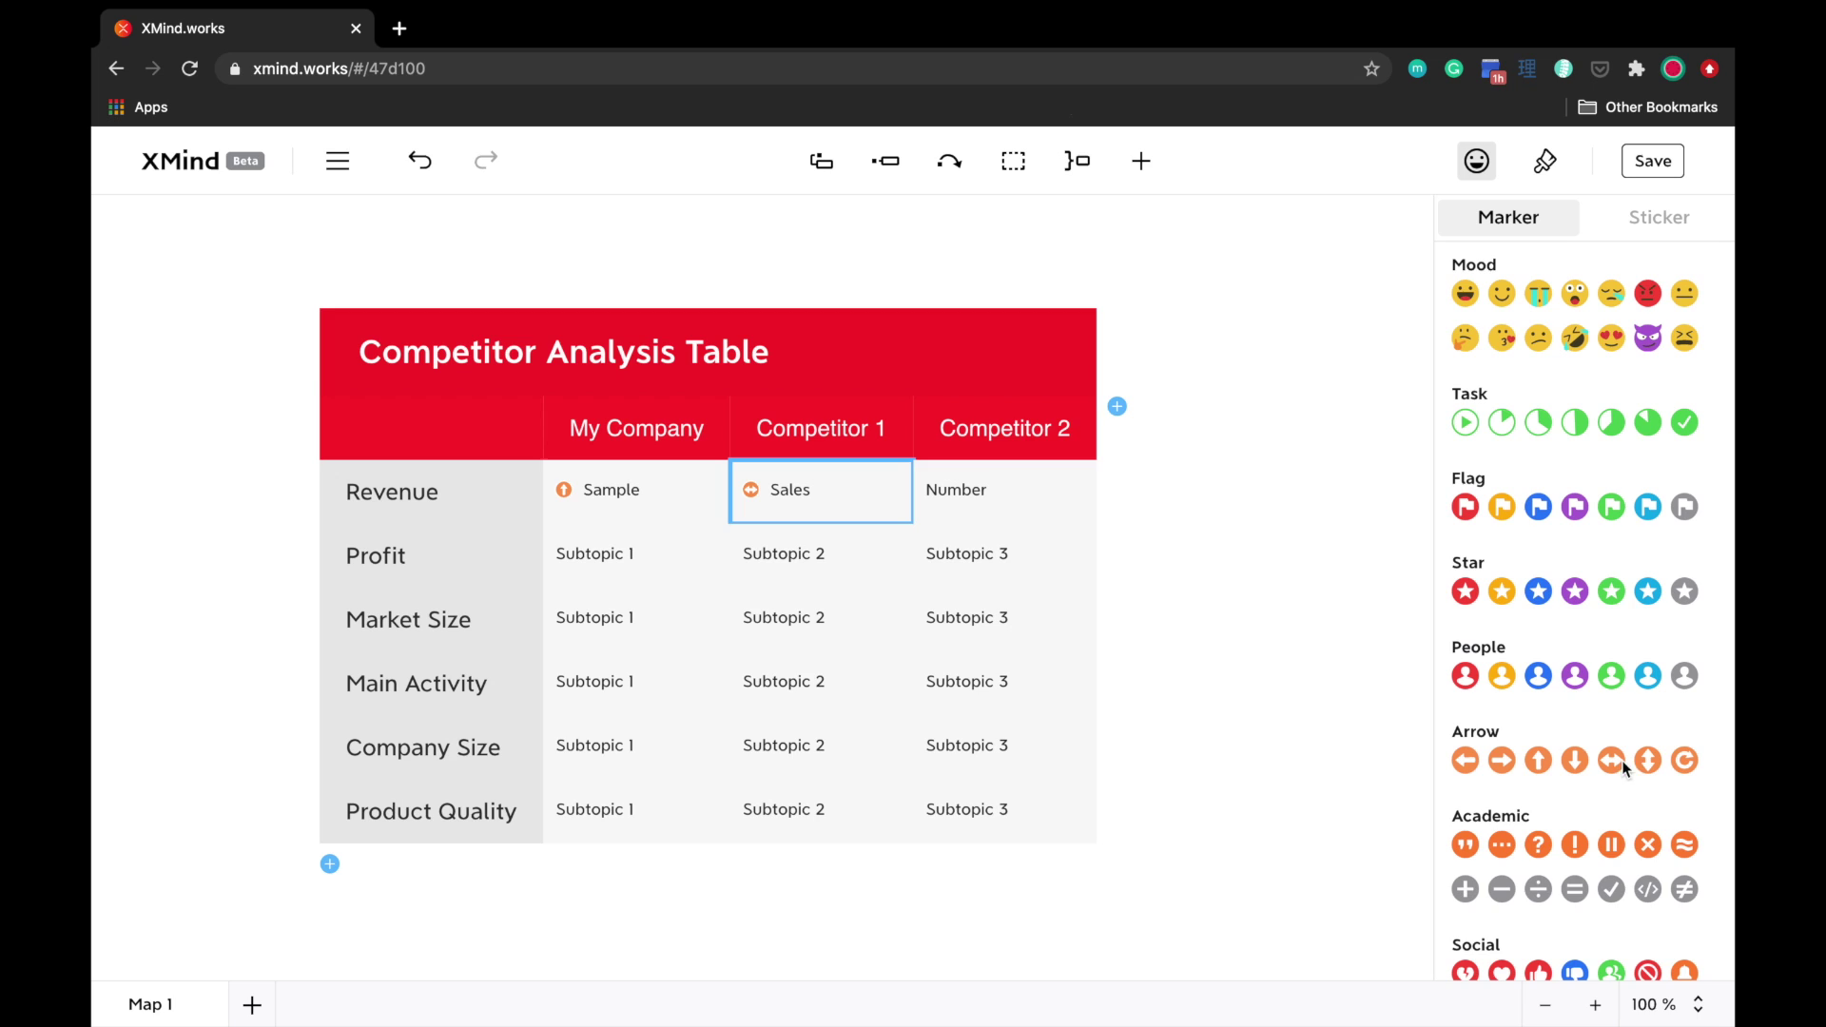
left_click(1018, 499)
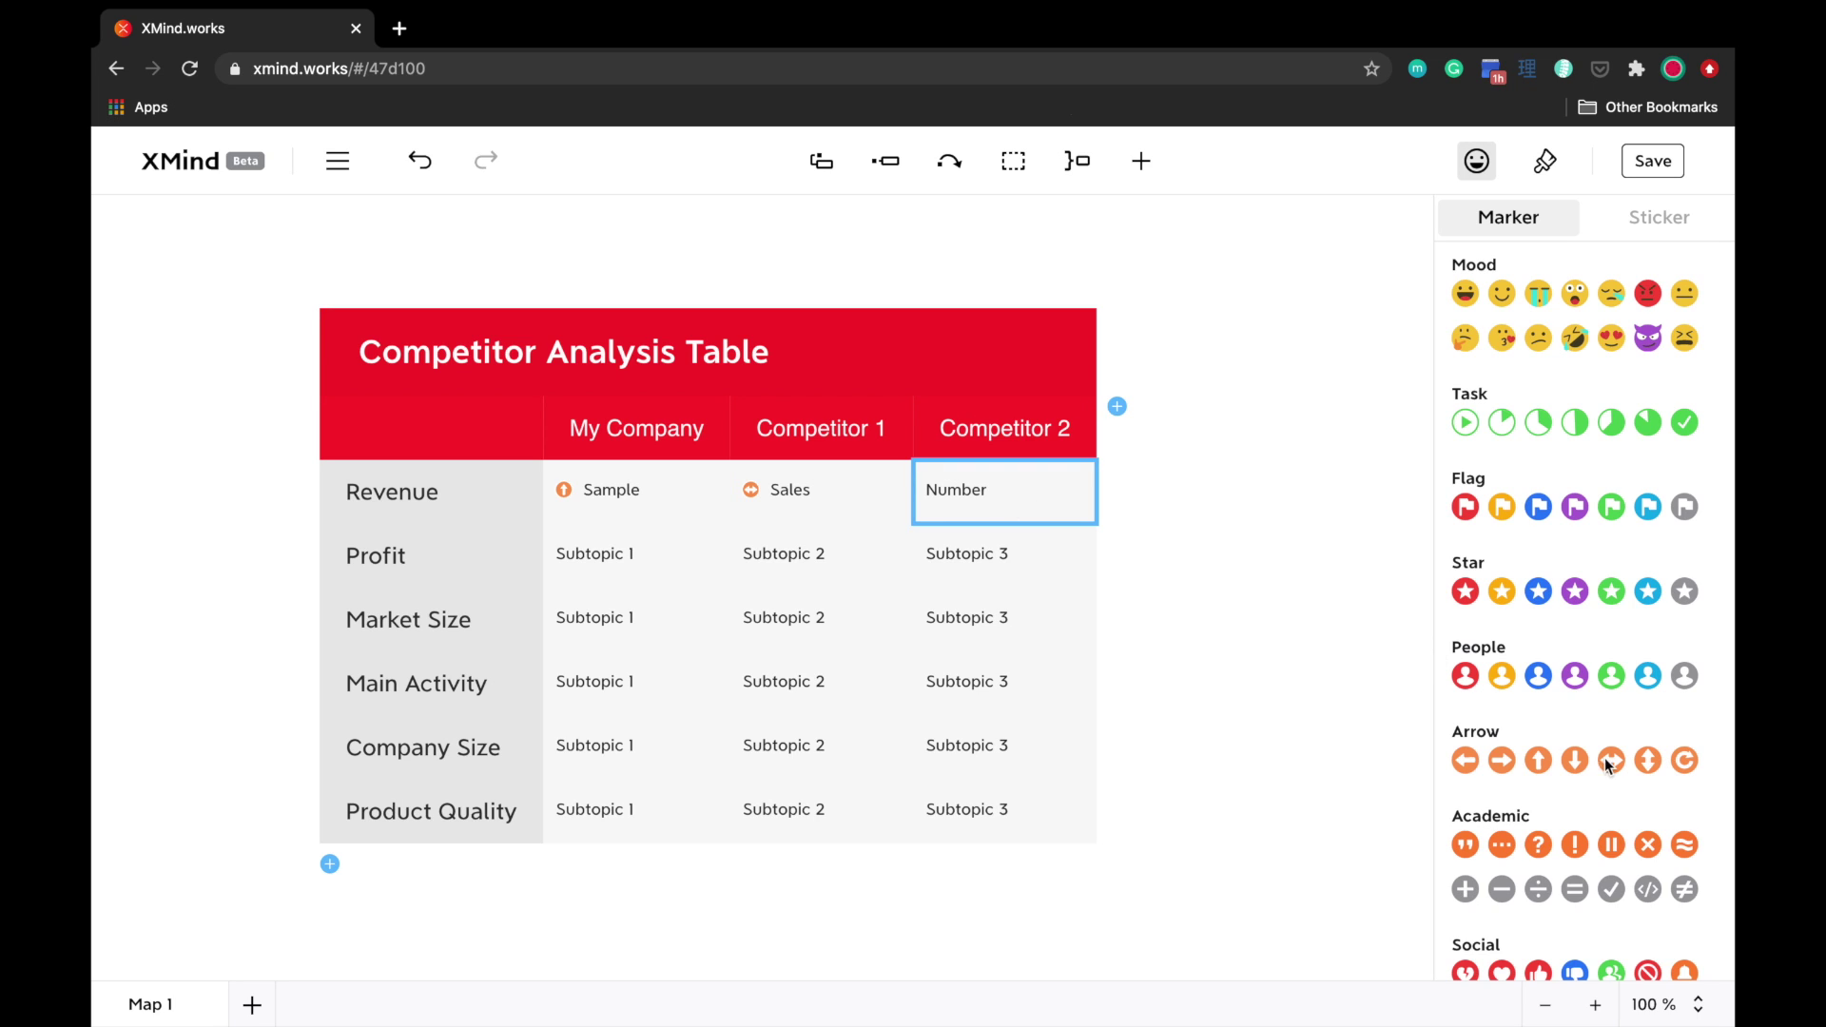
Step: Give Number a down-arrow marker and fill Company Size with Small, Medium, Small
left_click(1574, 761)
left_click(1172, 564)
left_click(665, 554)
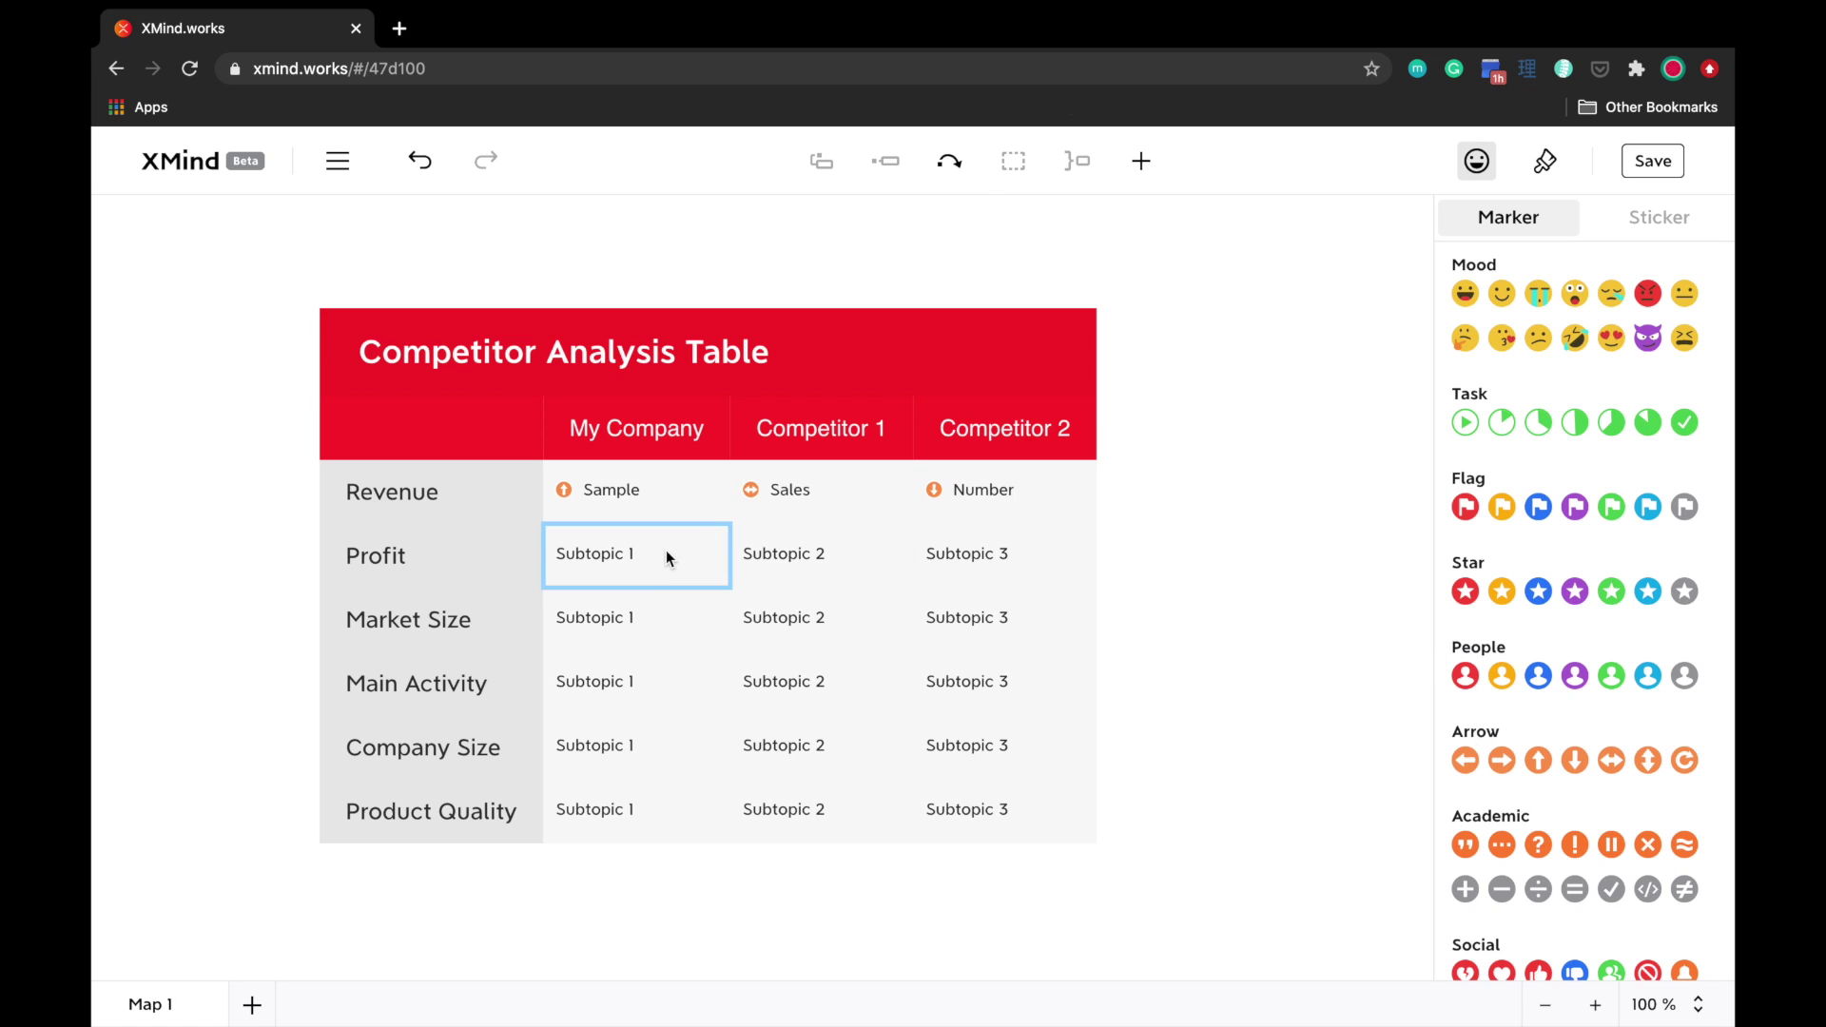
left_click(674, 802)
left_click(637, 750)
type("Small")
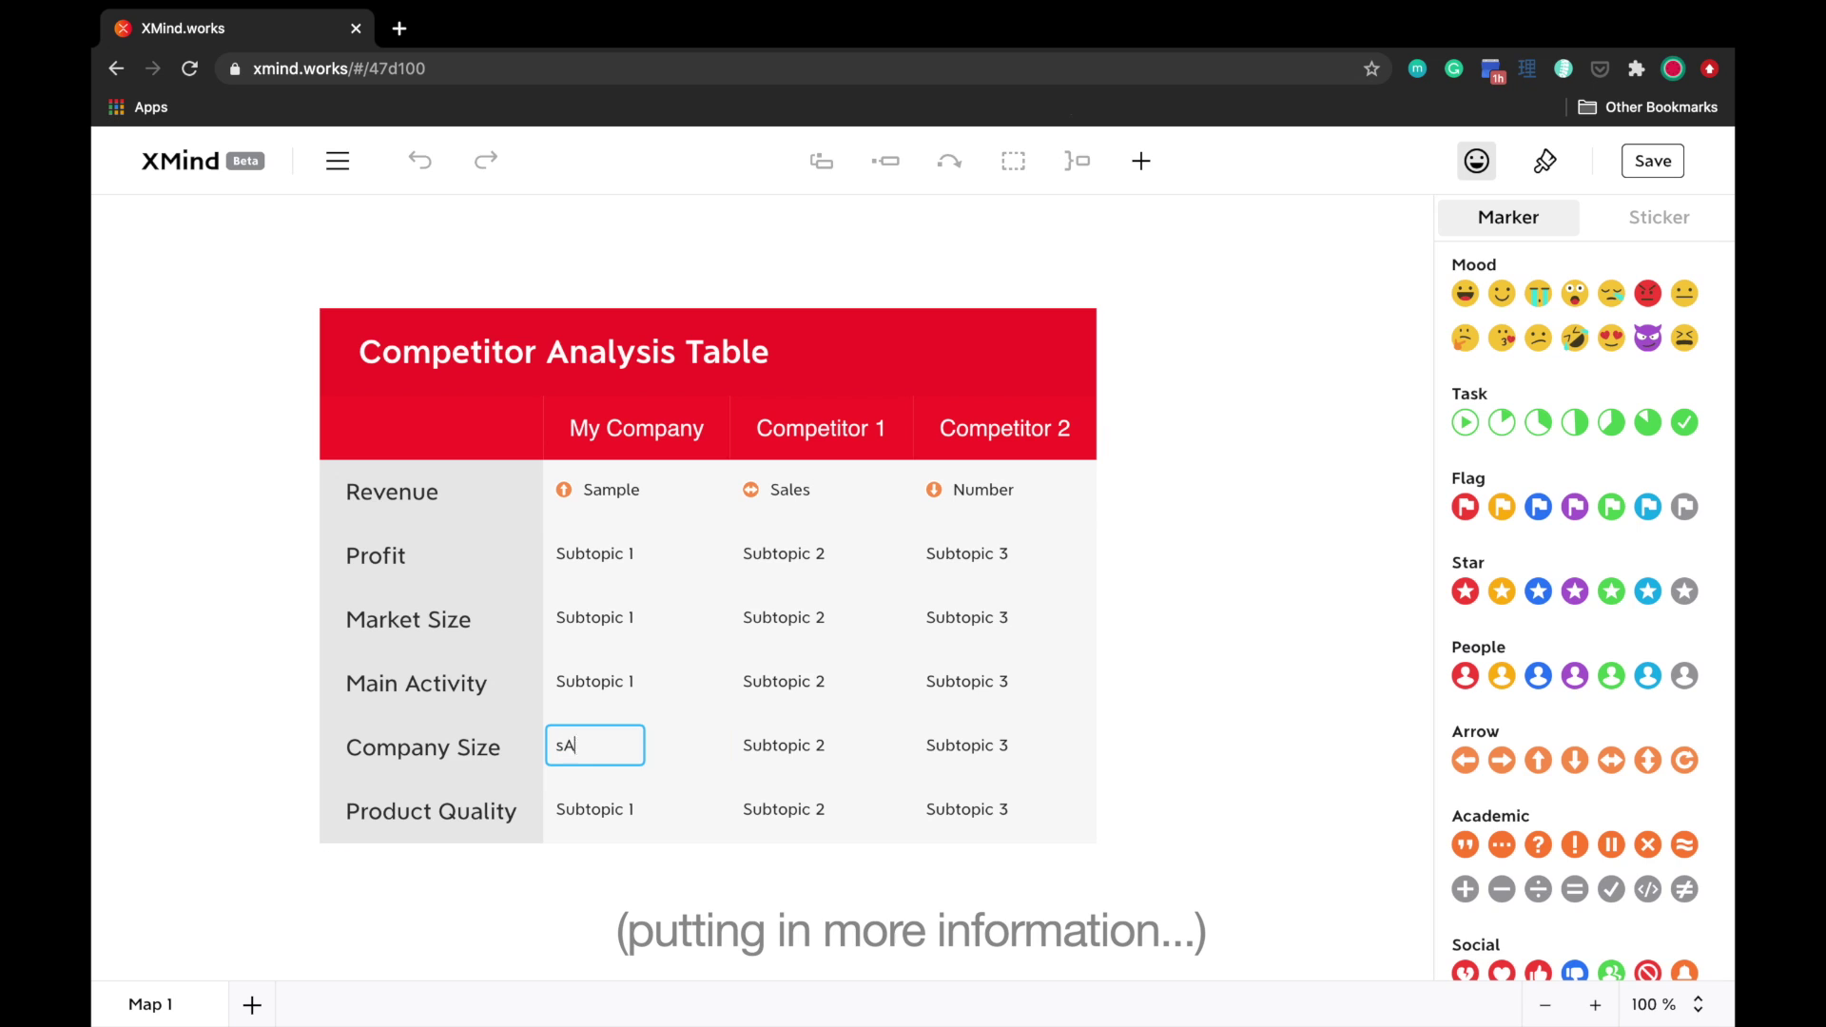
key("Return")
double_click(842, 756)
type("Medium")
double_click(1008, 758)
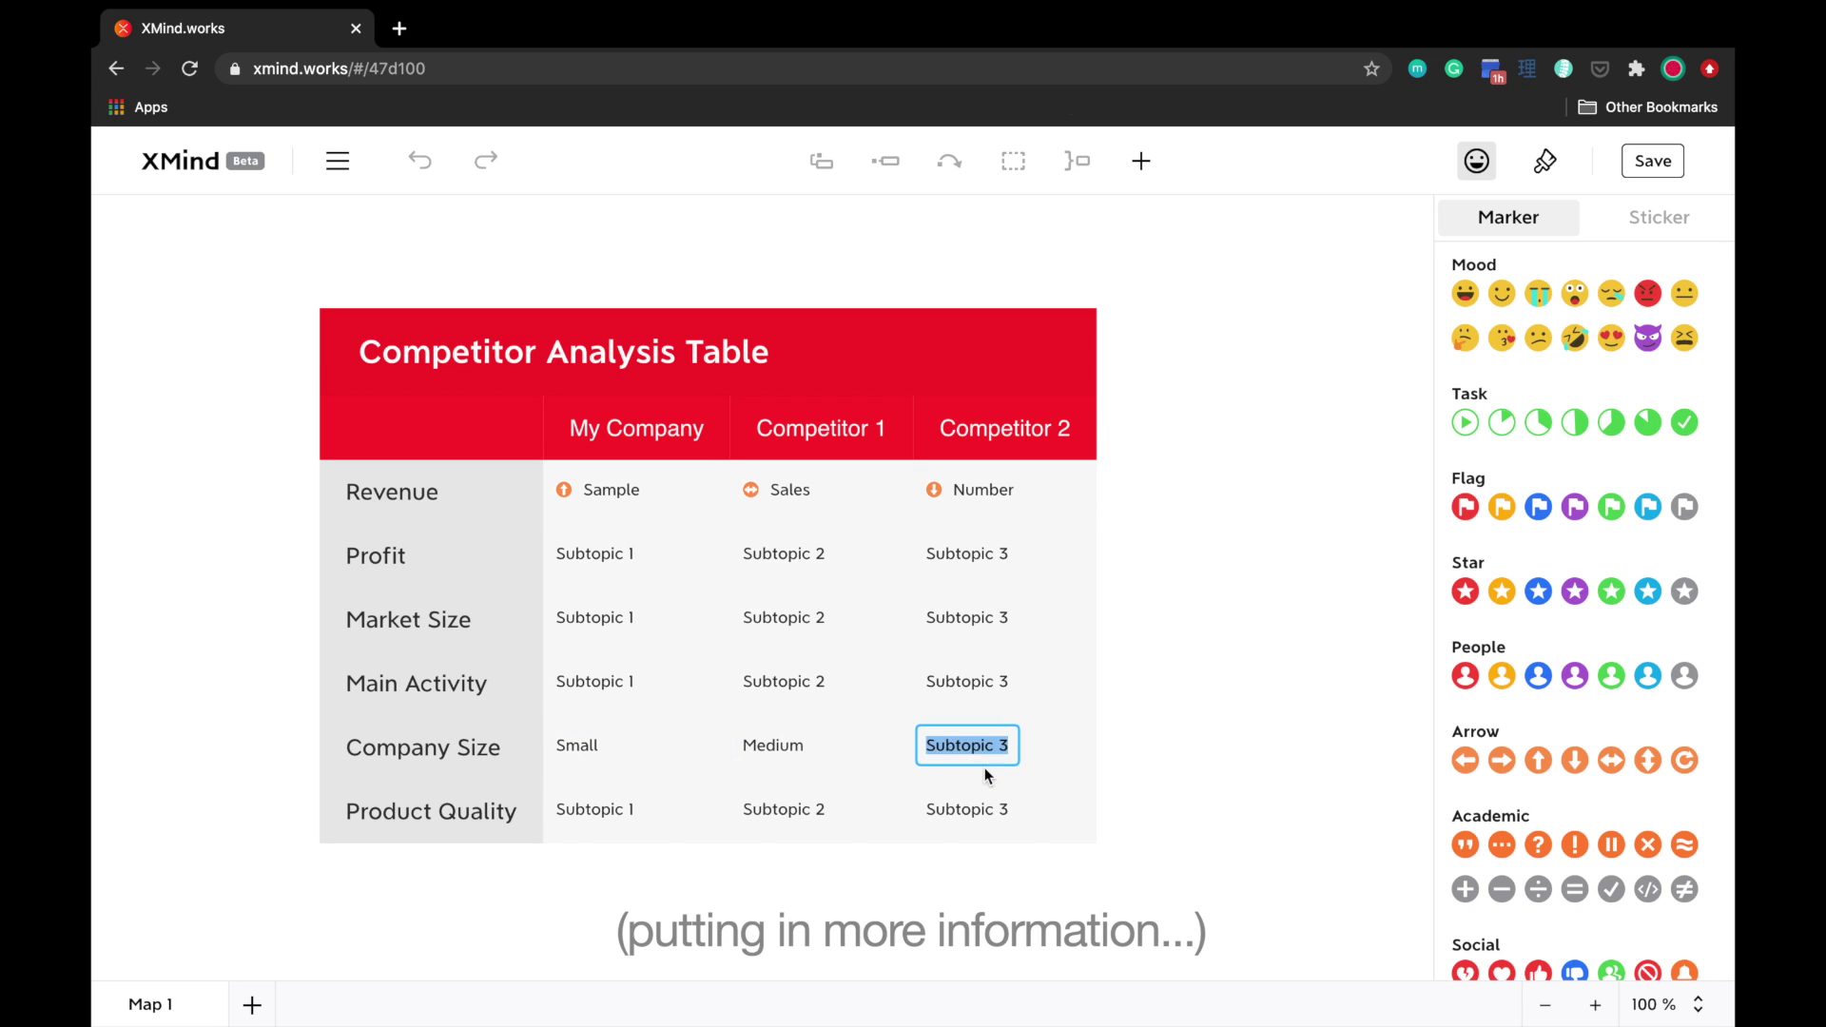
type("Small")
left_click(1144, 769)
Step: Fill the Market Size row with 30%, 40% and 30%
double_click(592, 619)
type("30%")
double_click(808, 620)
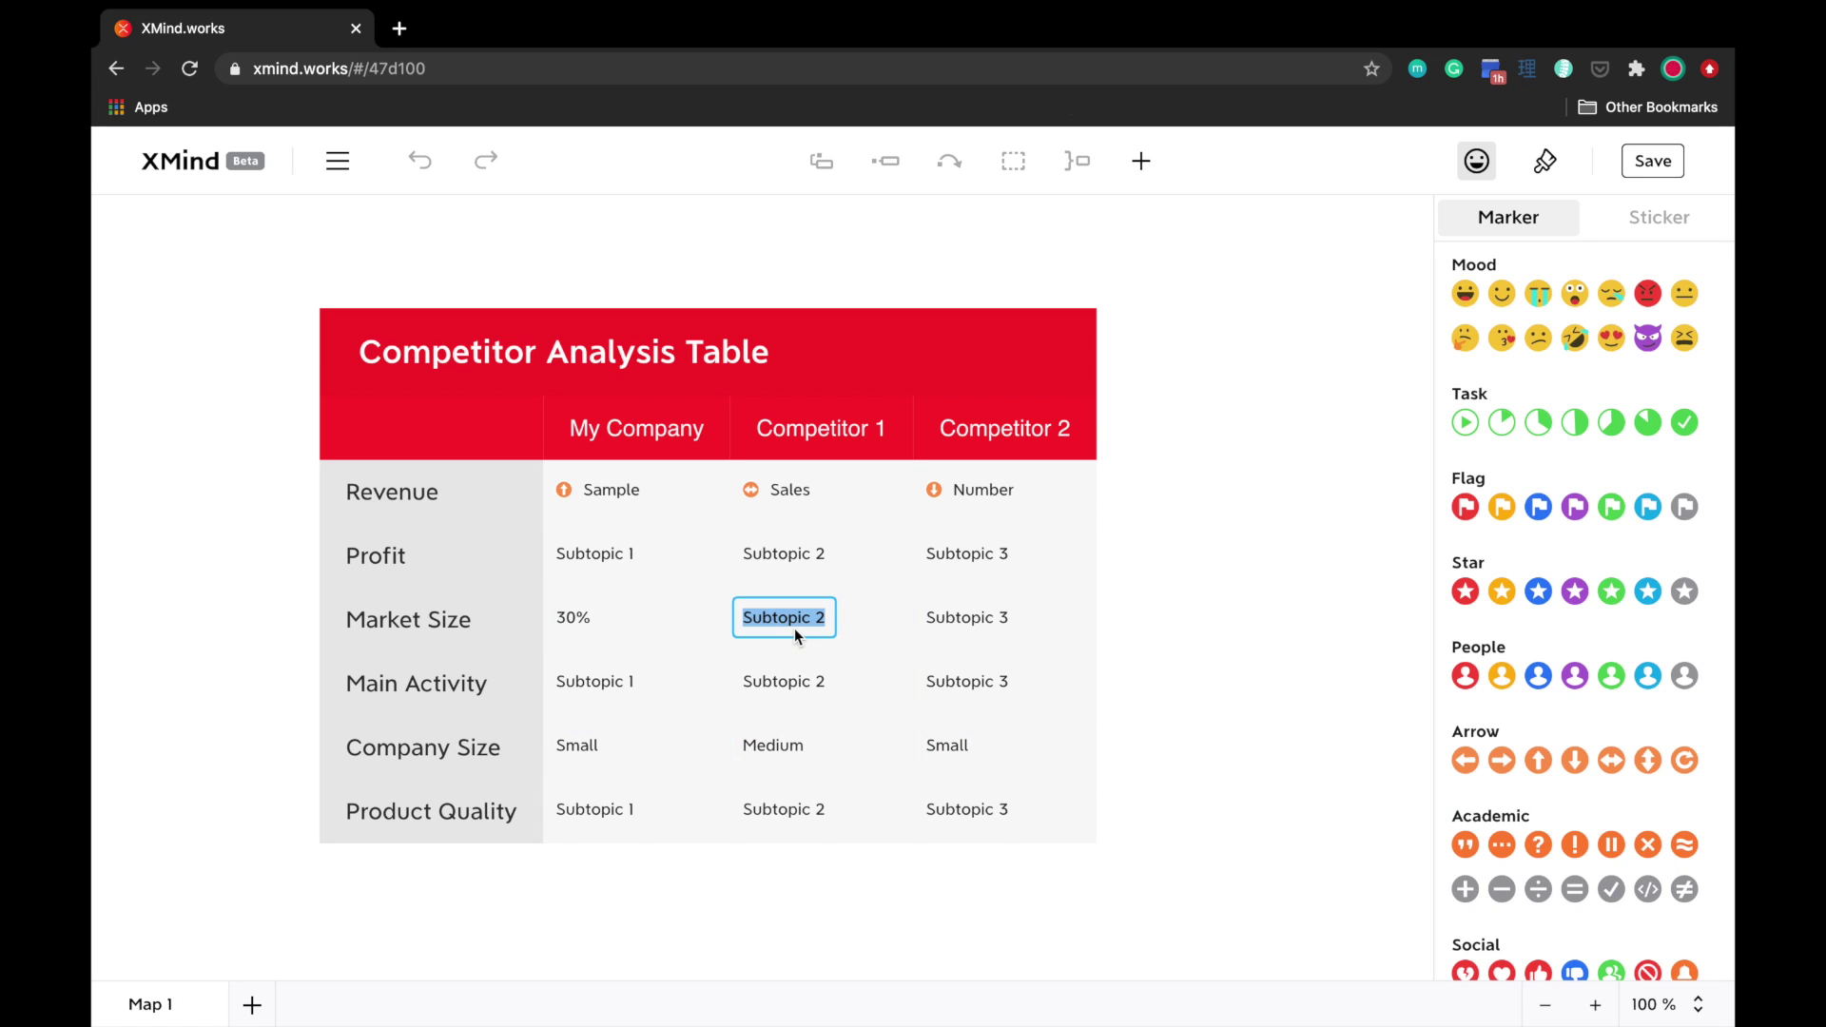
type("40%")
double_click(989, 618)
type("30%")
key("Return")
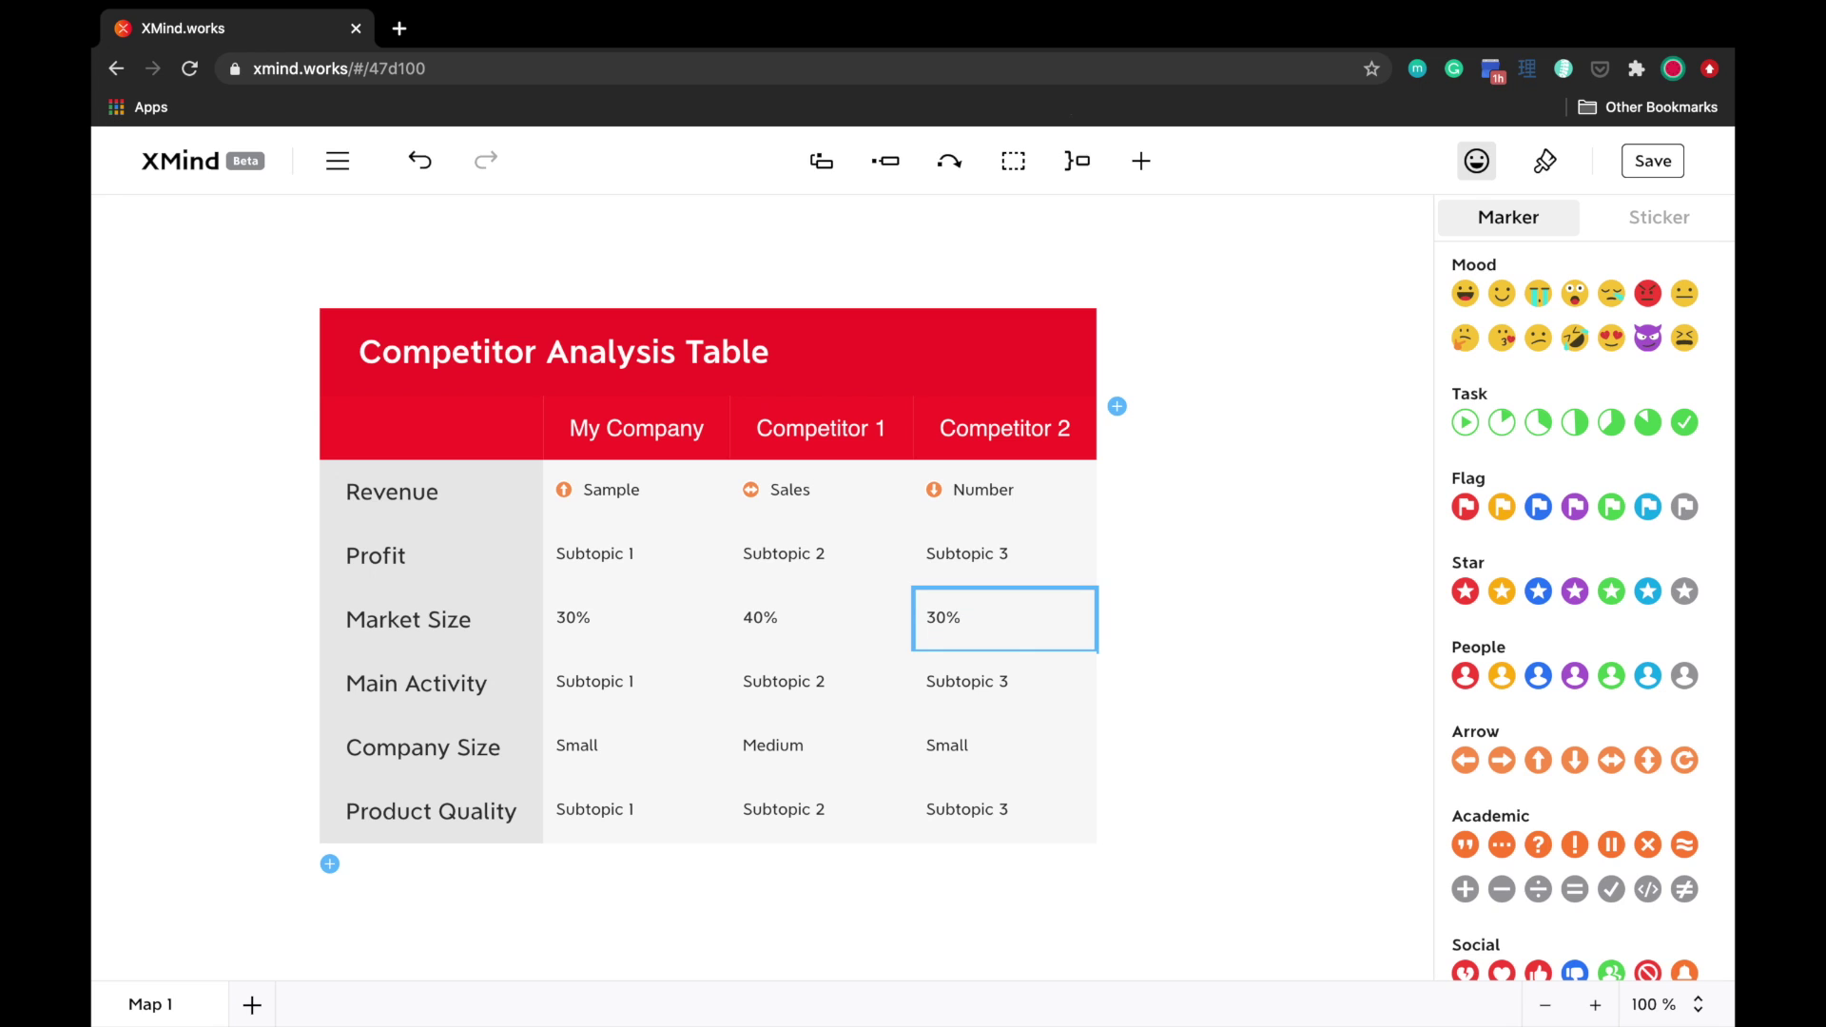
Step: Fill the three Market Size cells with yellow
left_click_drag(1208, 630, 548, 611)
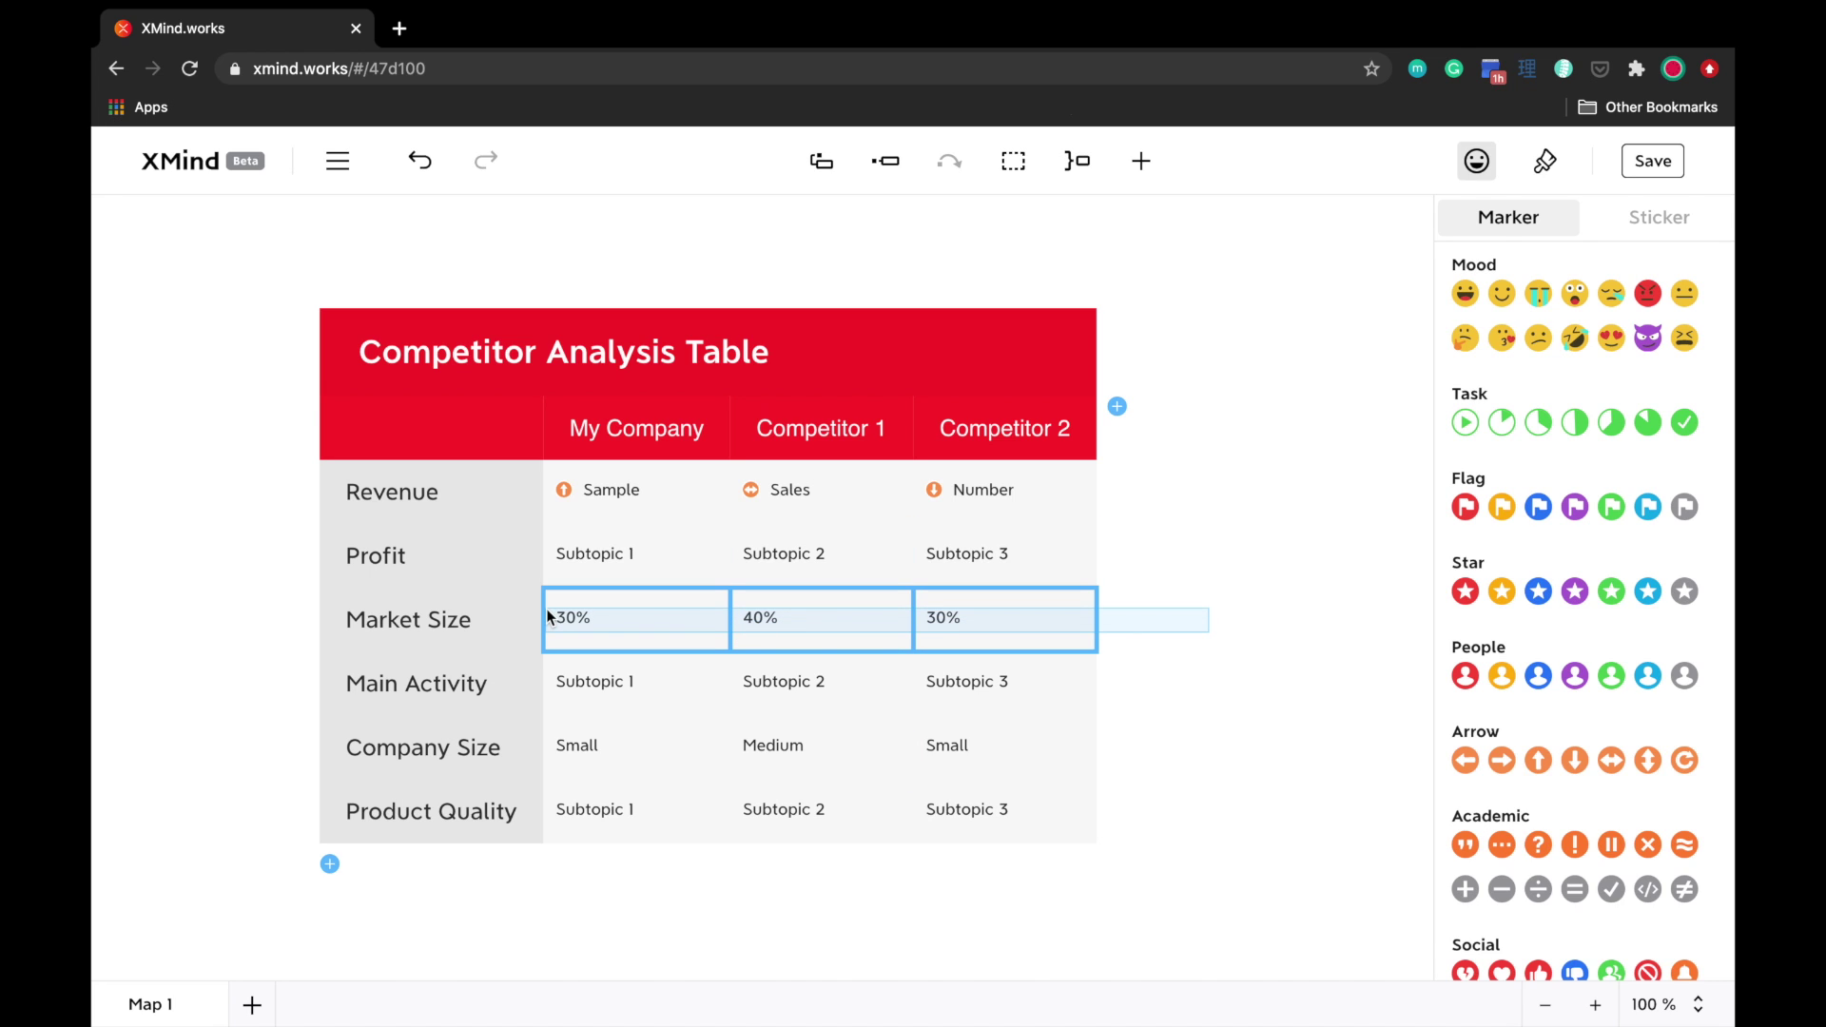
left_click(1644, 221)
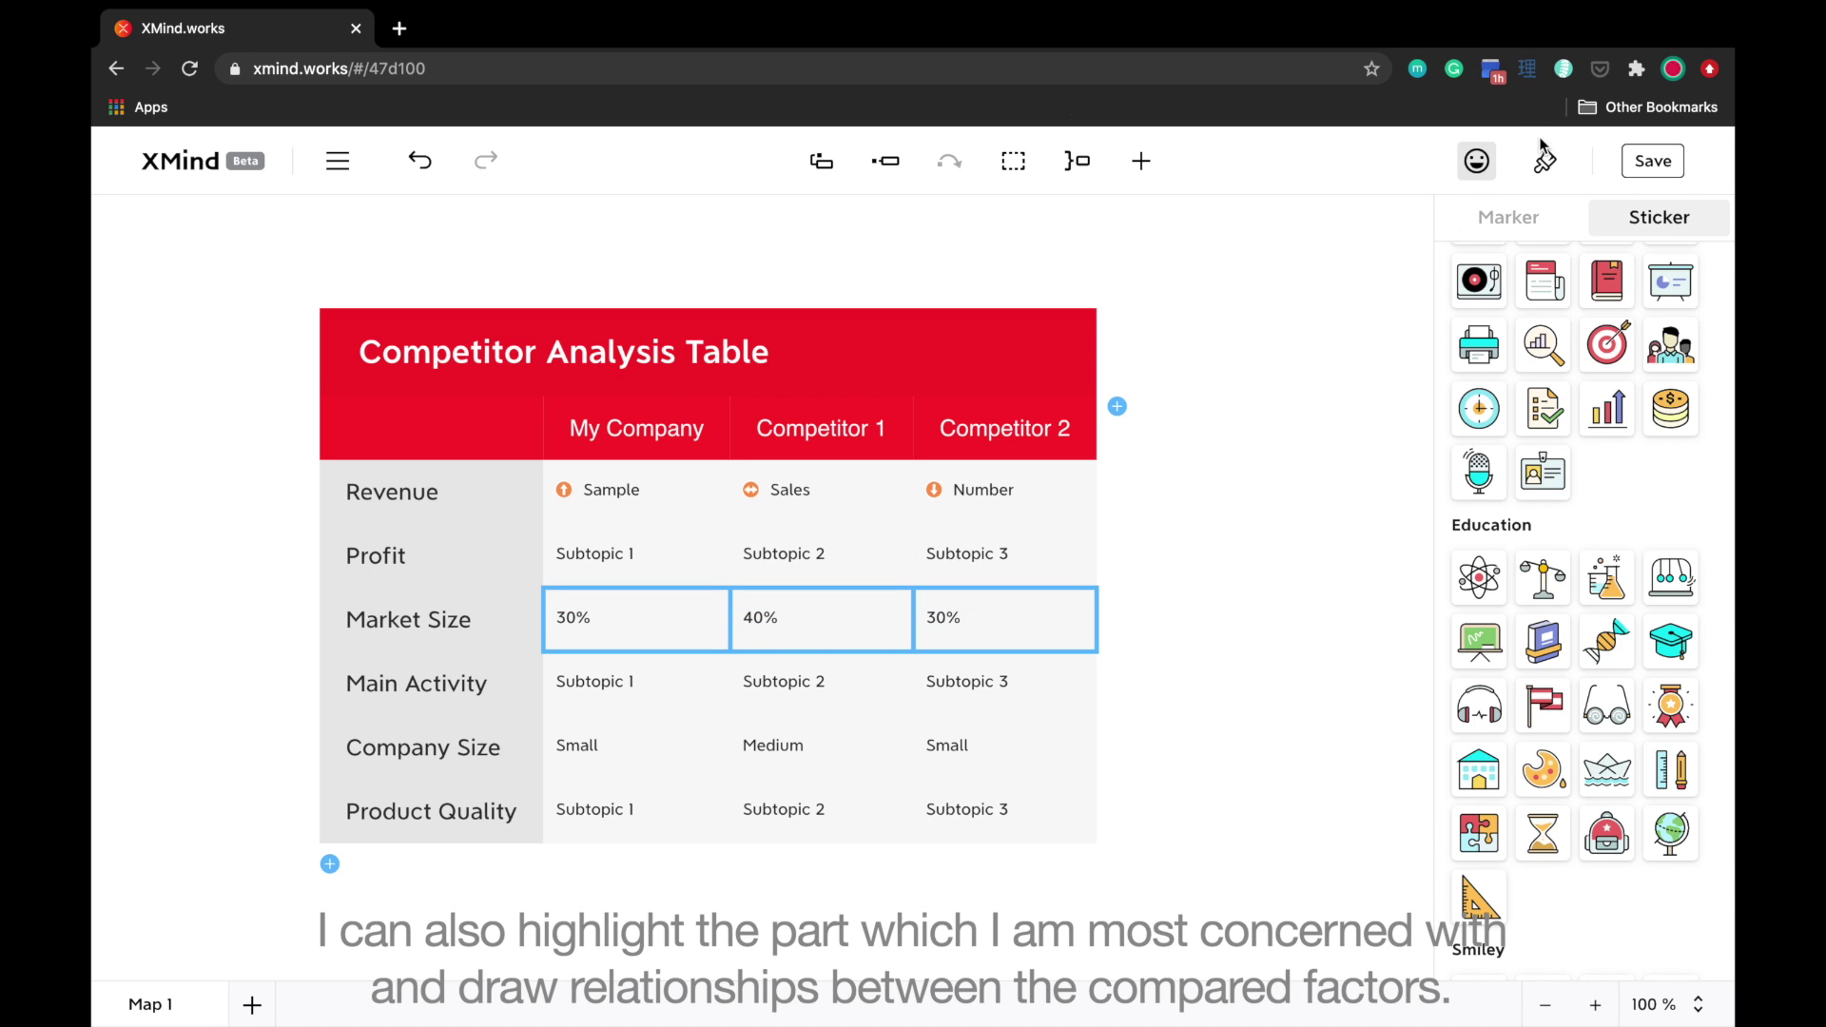
left_click(1545, 161)
left_click(1686, 524)
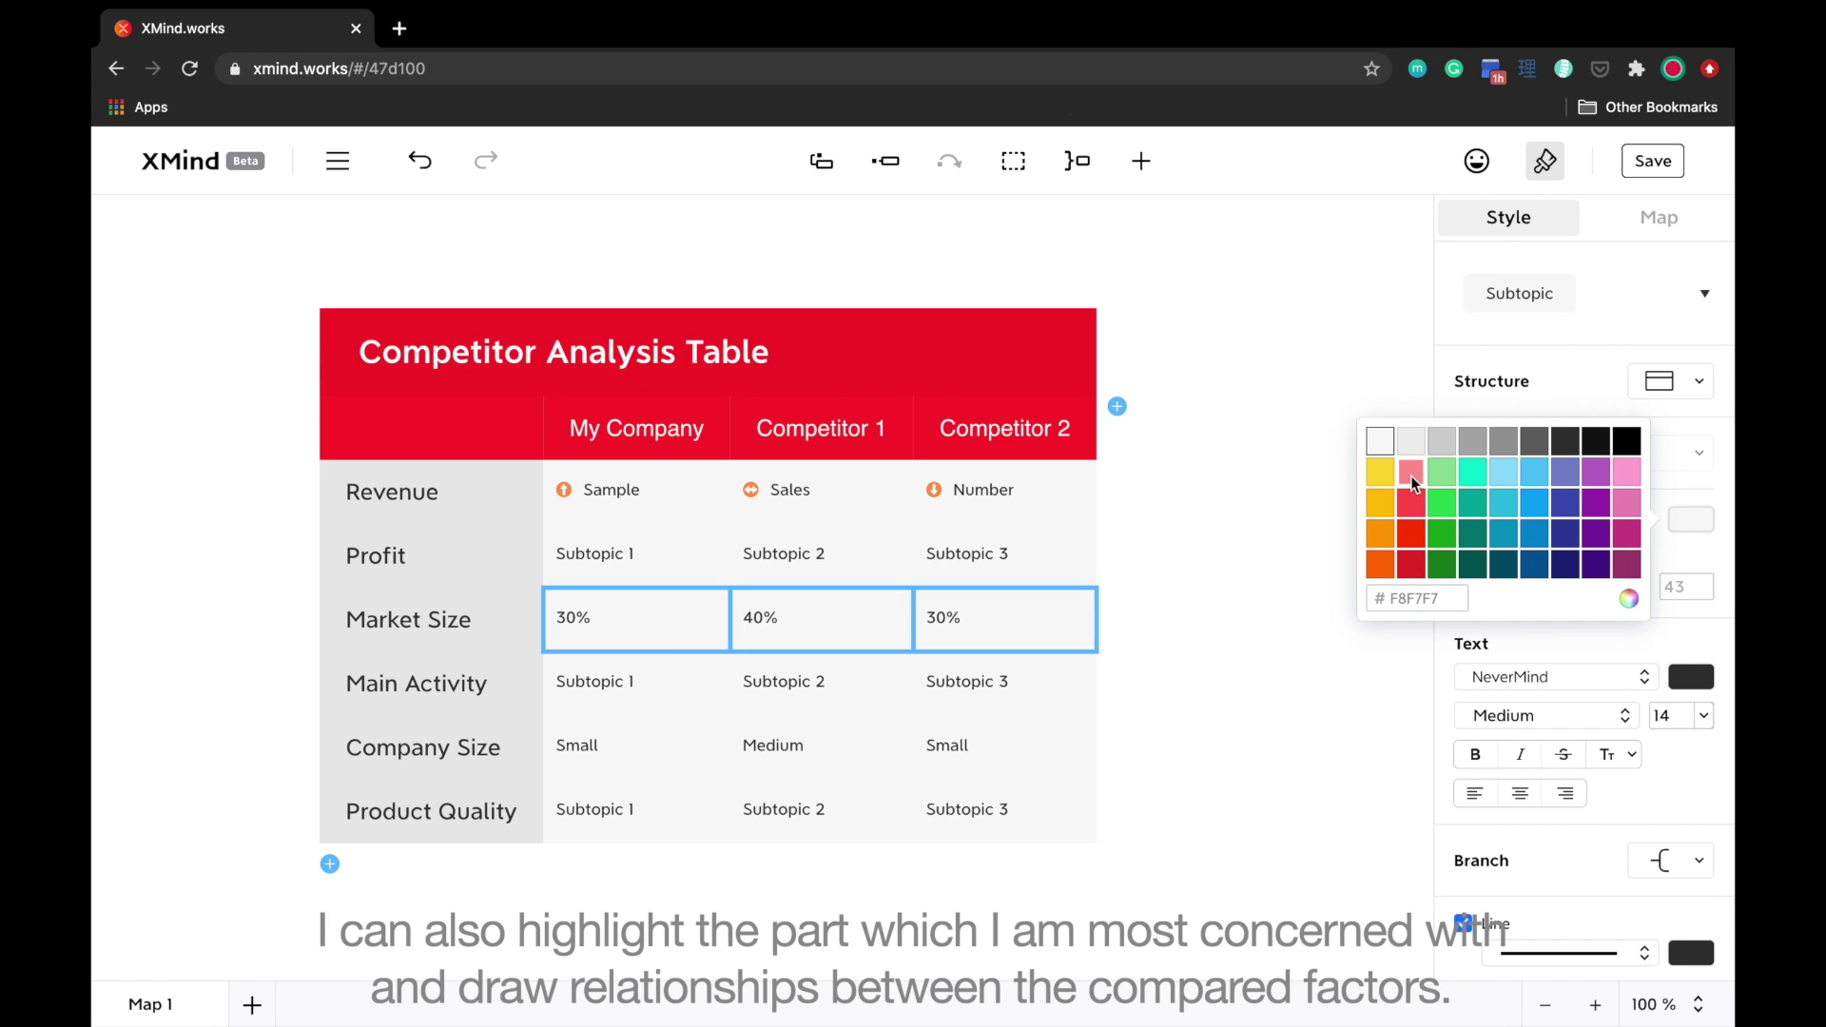
left_click(1381, 472)
left_click(1203, 610)
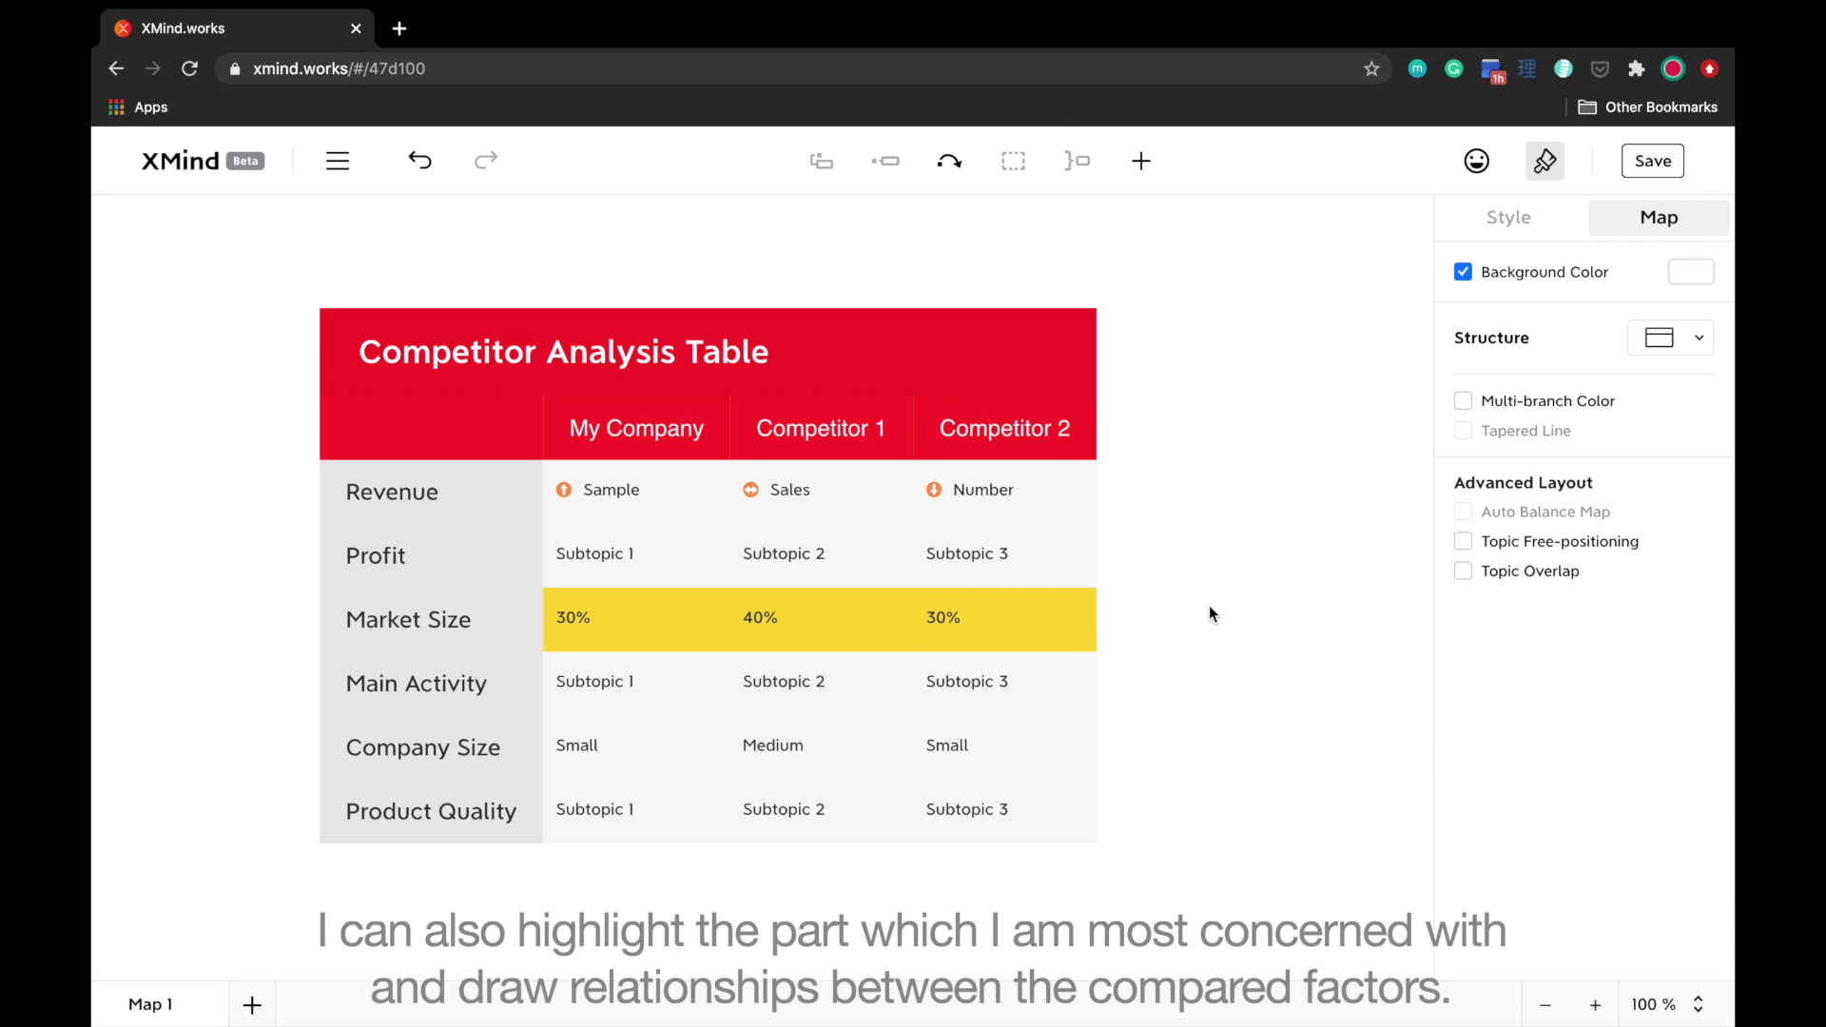
Step: Draw relationship lines from Market Size to Profit and to Revenue
left_click(381, 626)
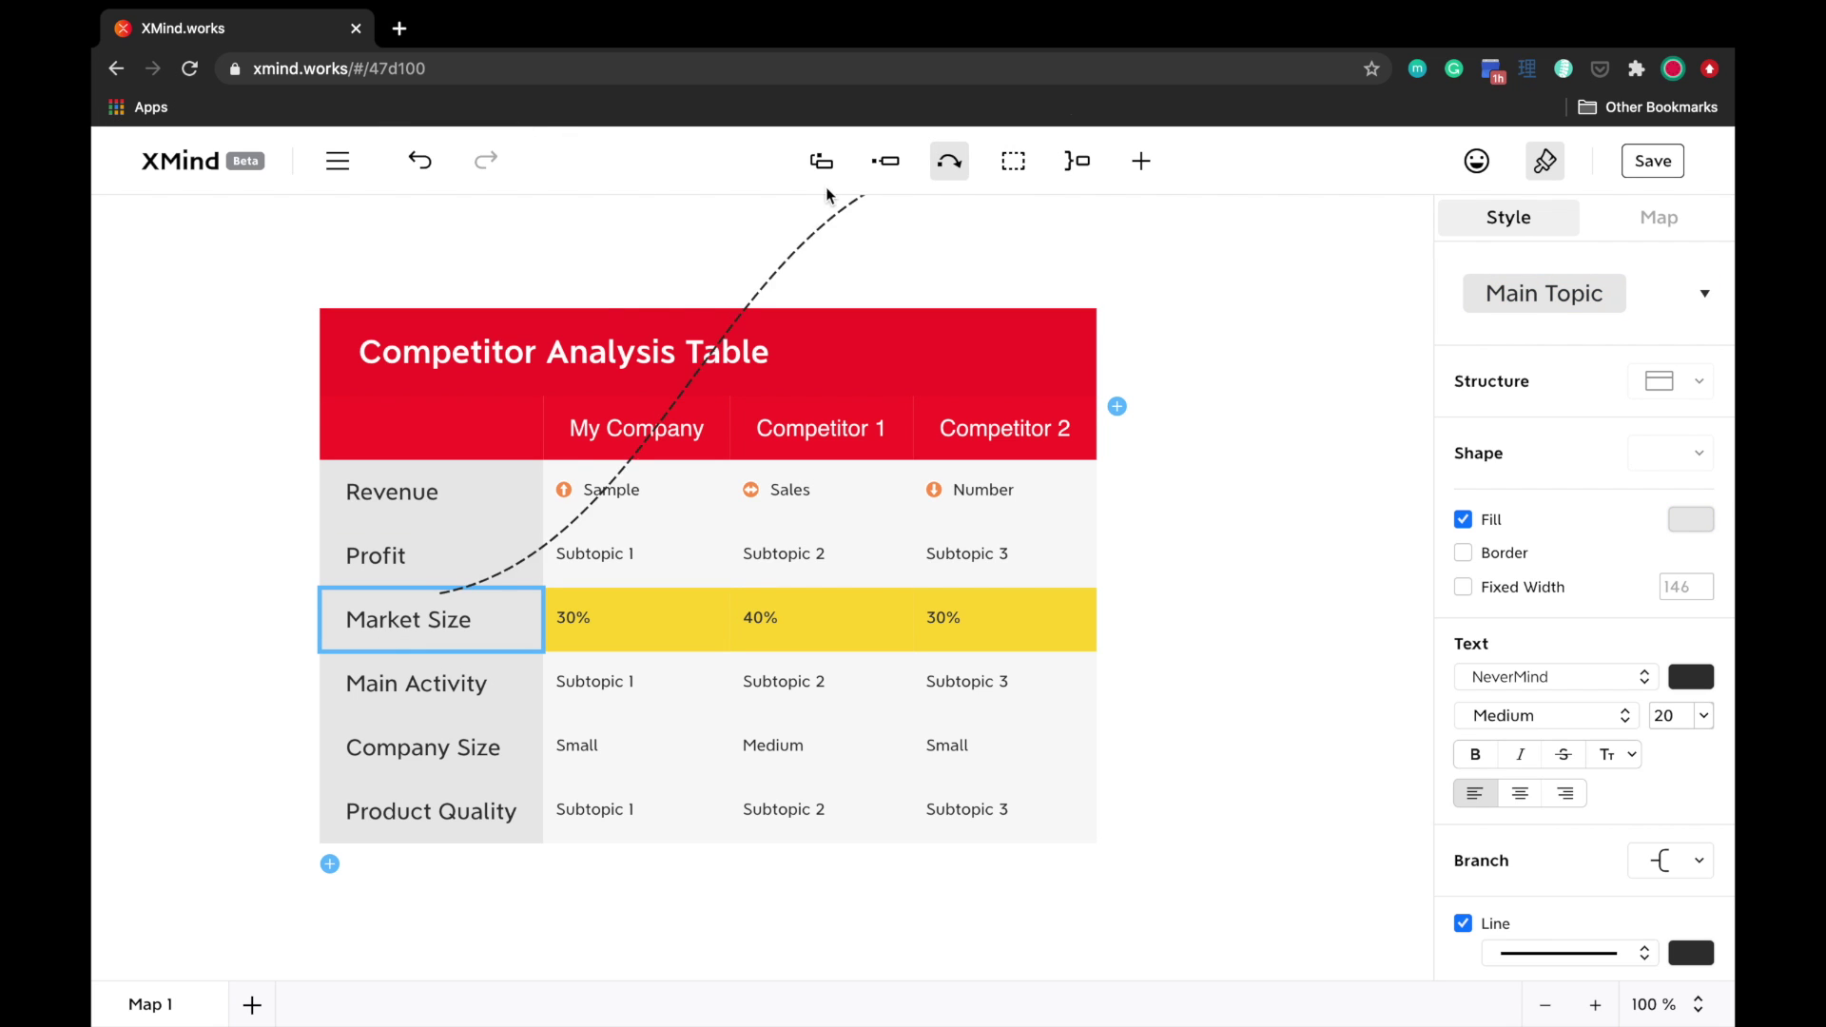
left_click(340, 561)
left_click(351, 592)
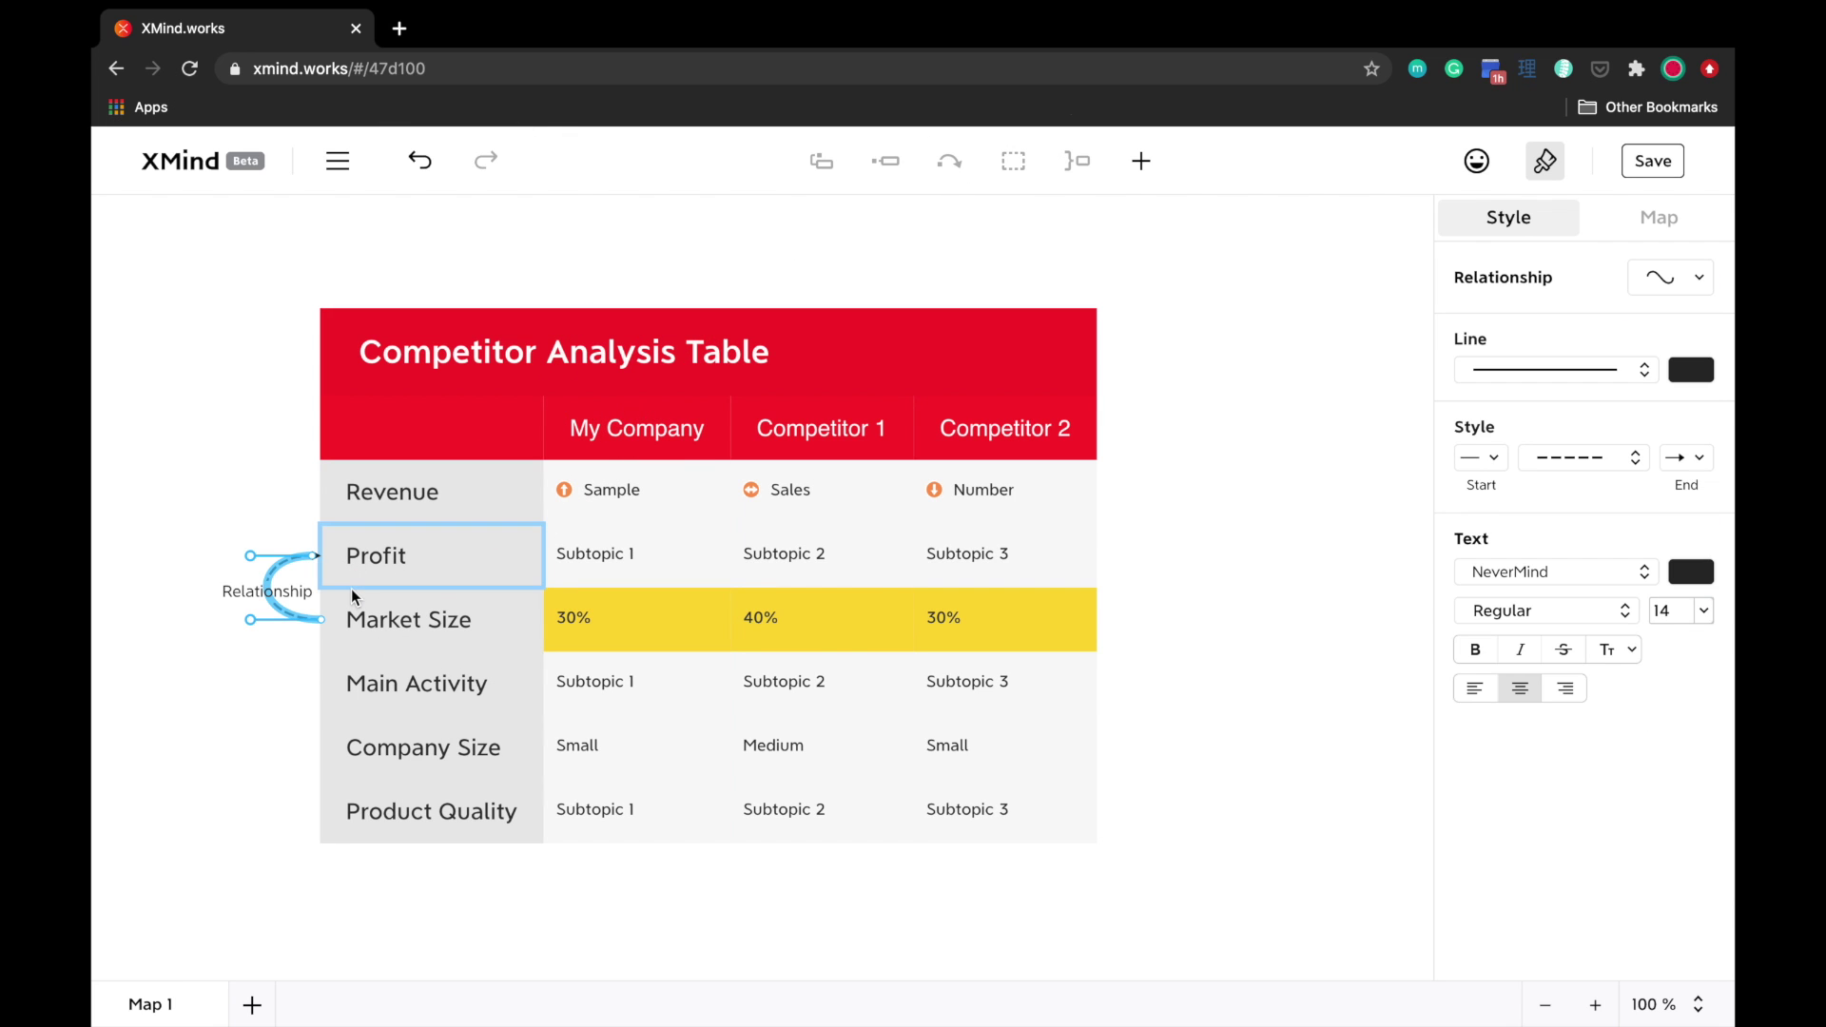
left_click(402, 626)
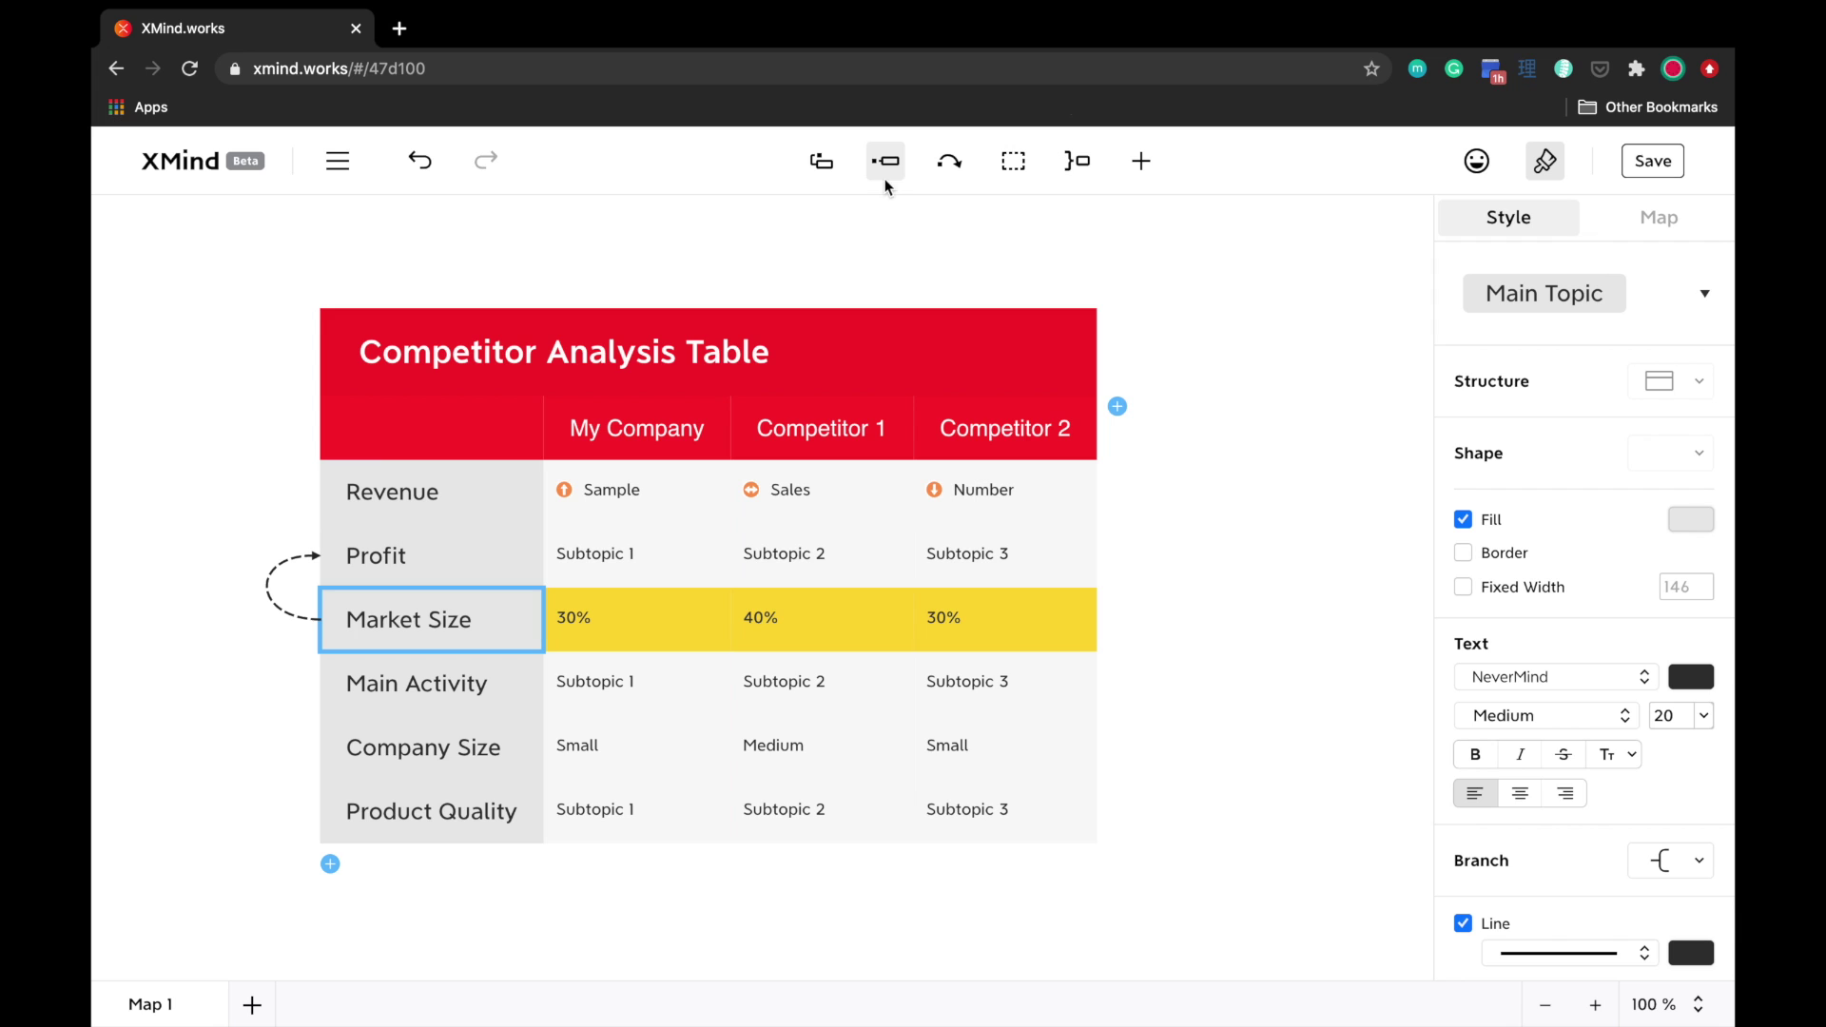
left_click(943, 169)
left_click(328, 485)
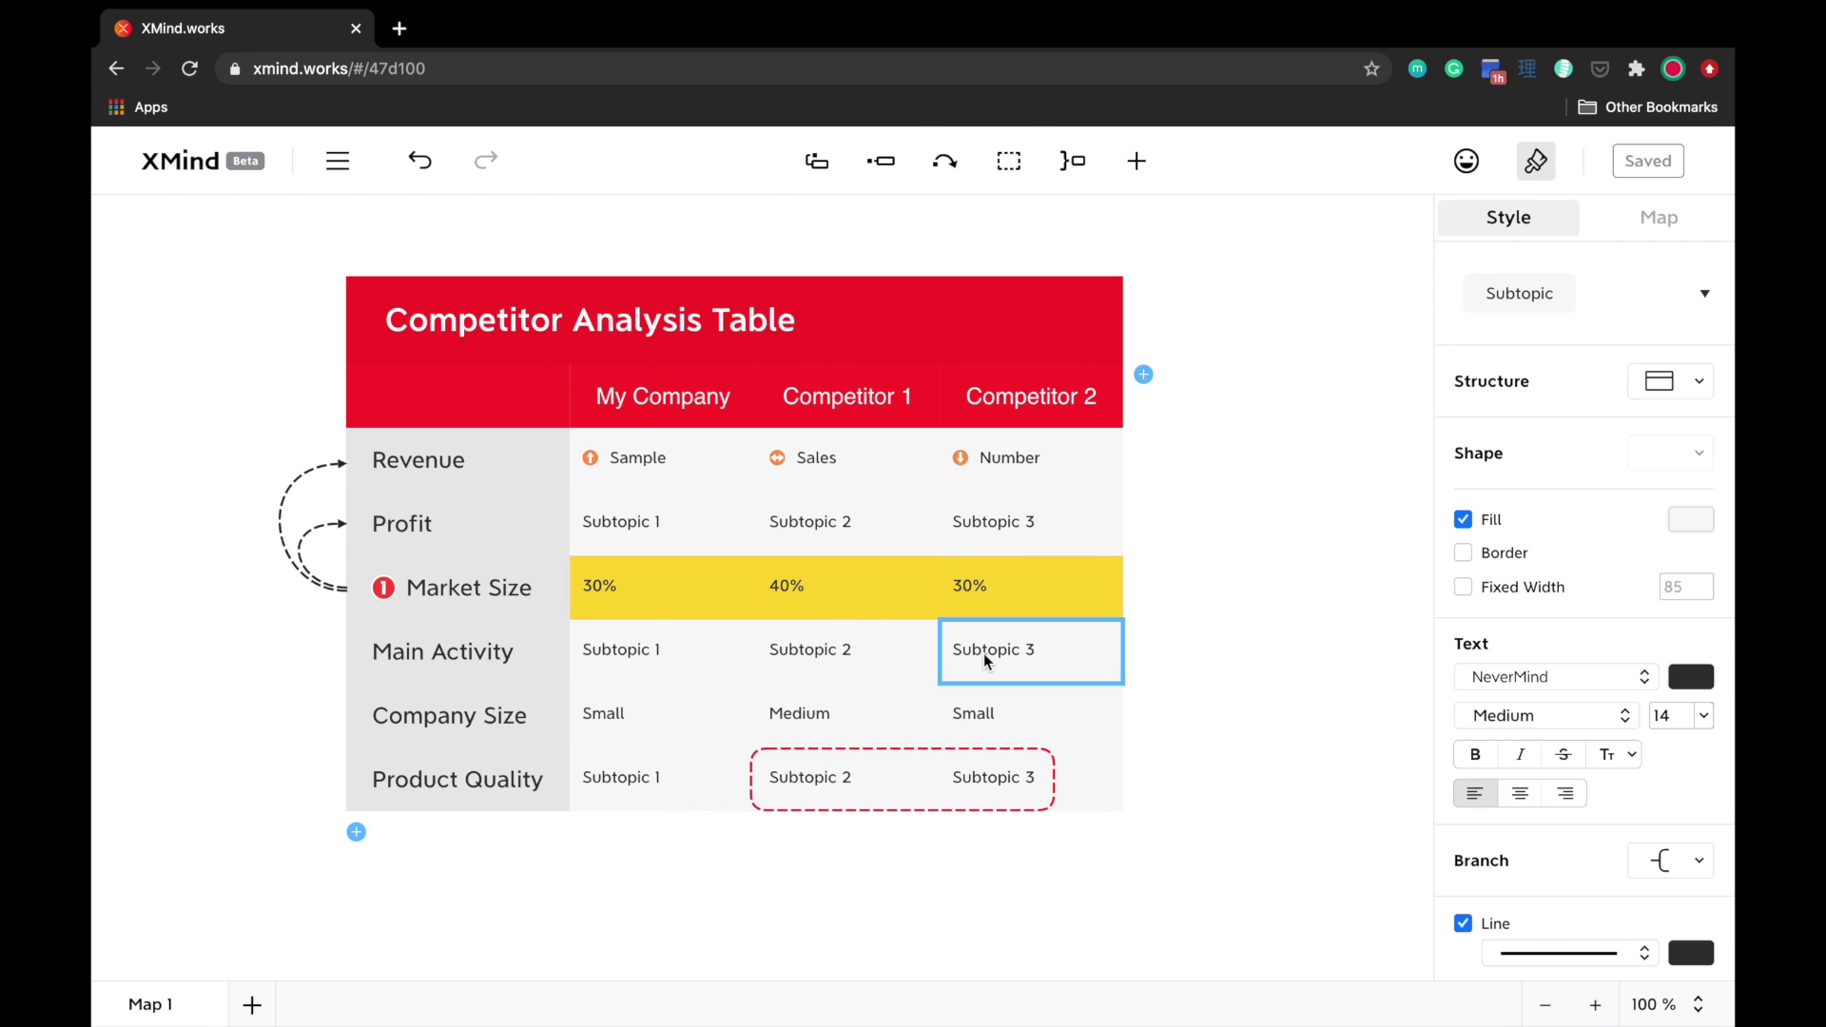
Step: Change Competitor 2's Main Activity cell to 'online market'
double_click(984, 653)
type("online ")
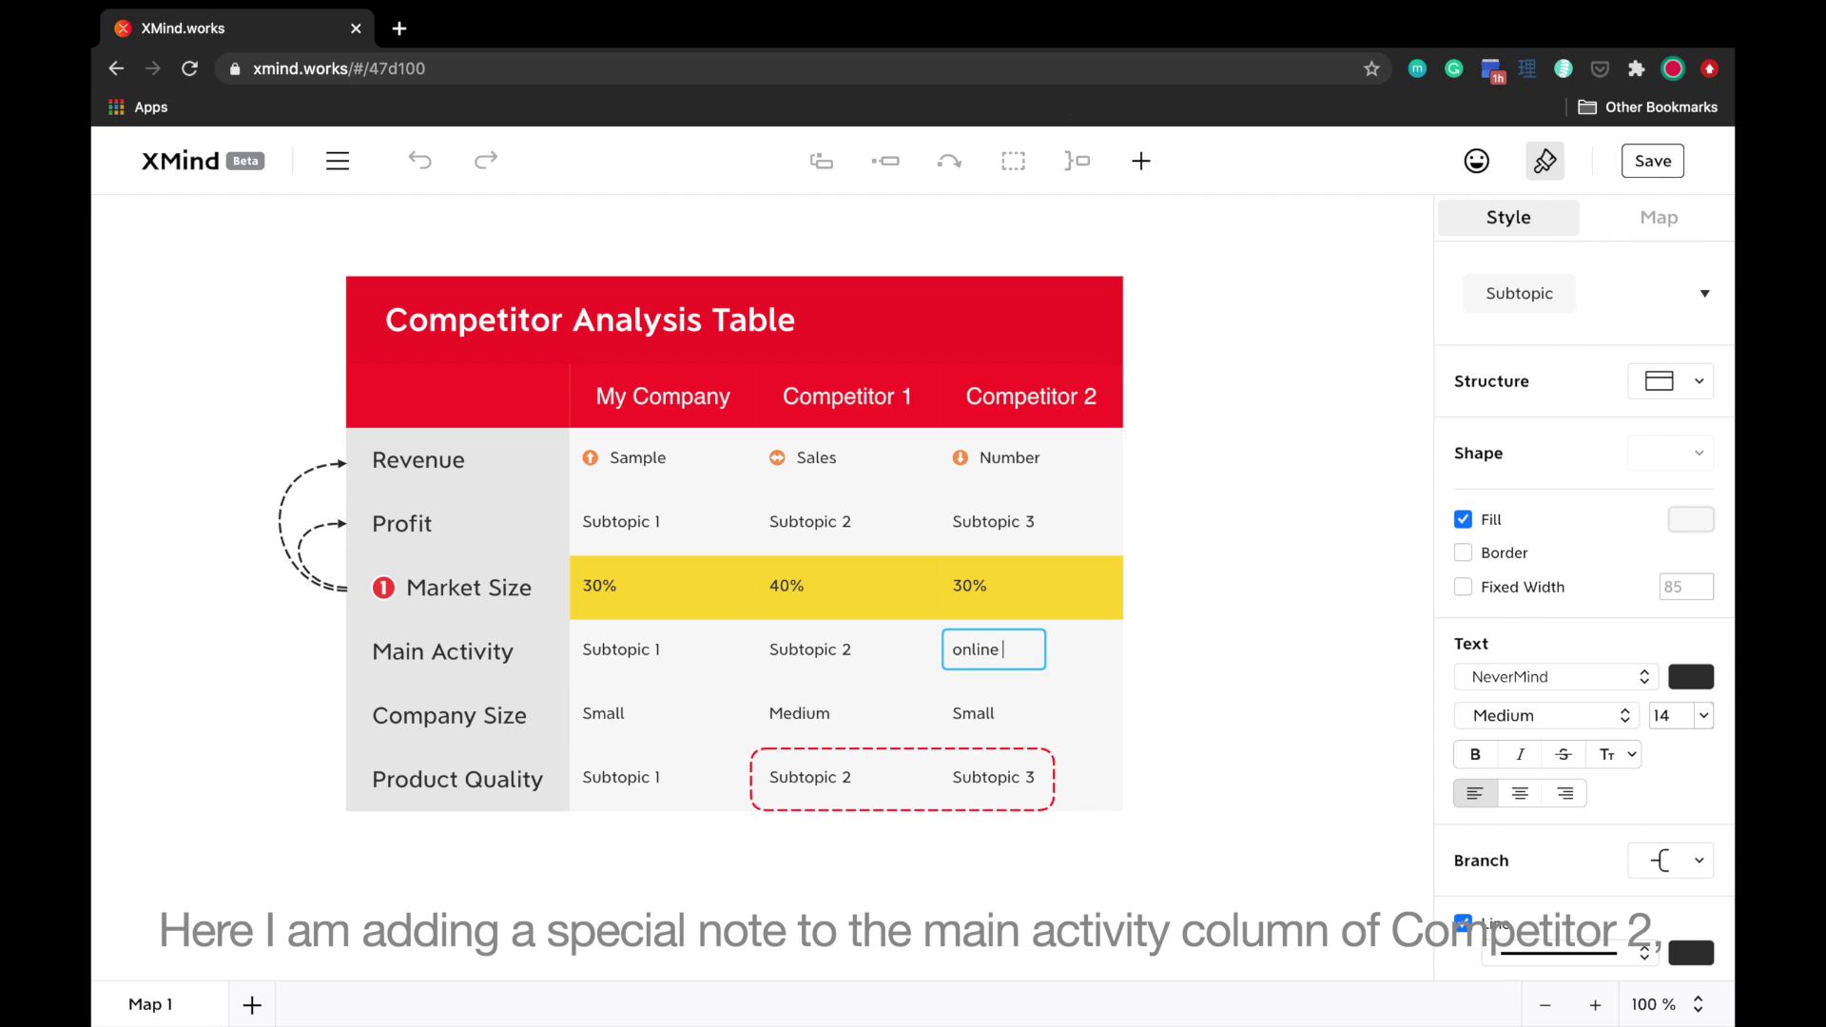
type("market")
key("Return")
Step: Attach the note 'interesting, study this! to see if we' to the online market cell
left_click(1143, 166)
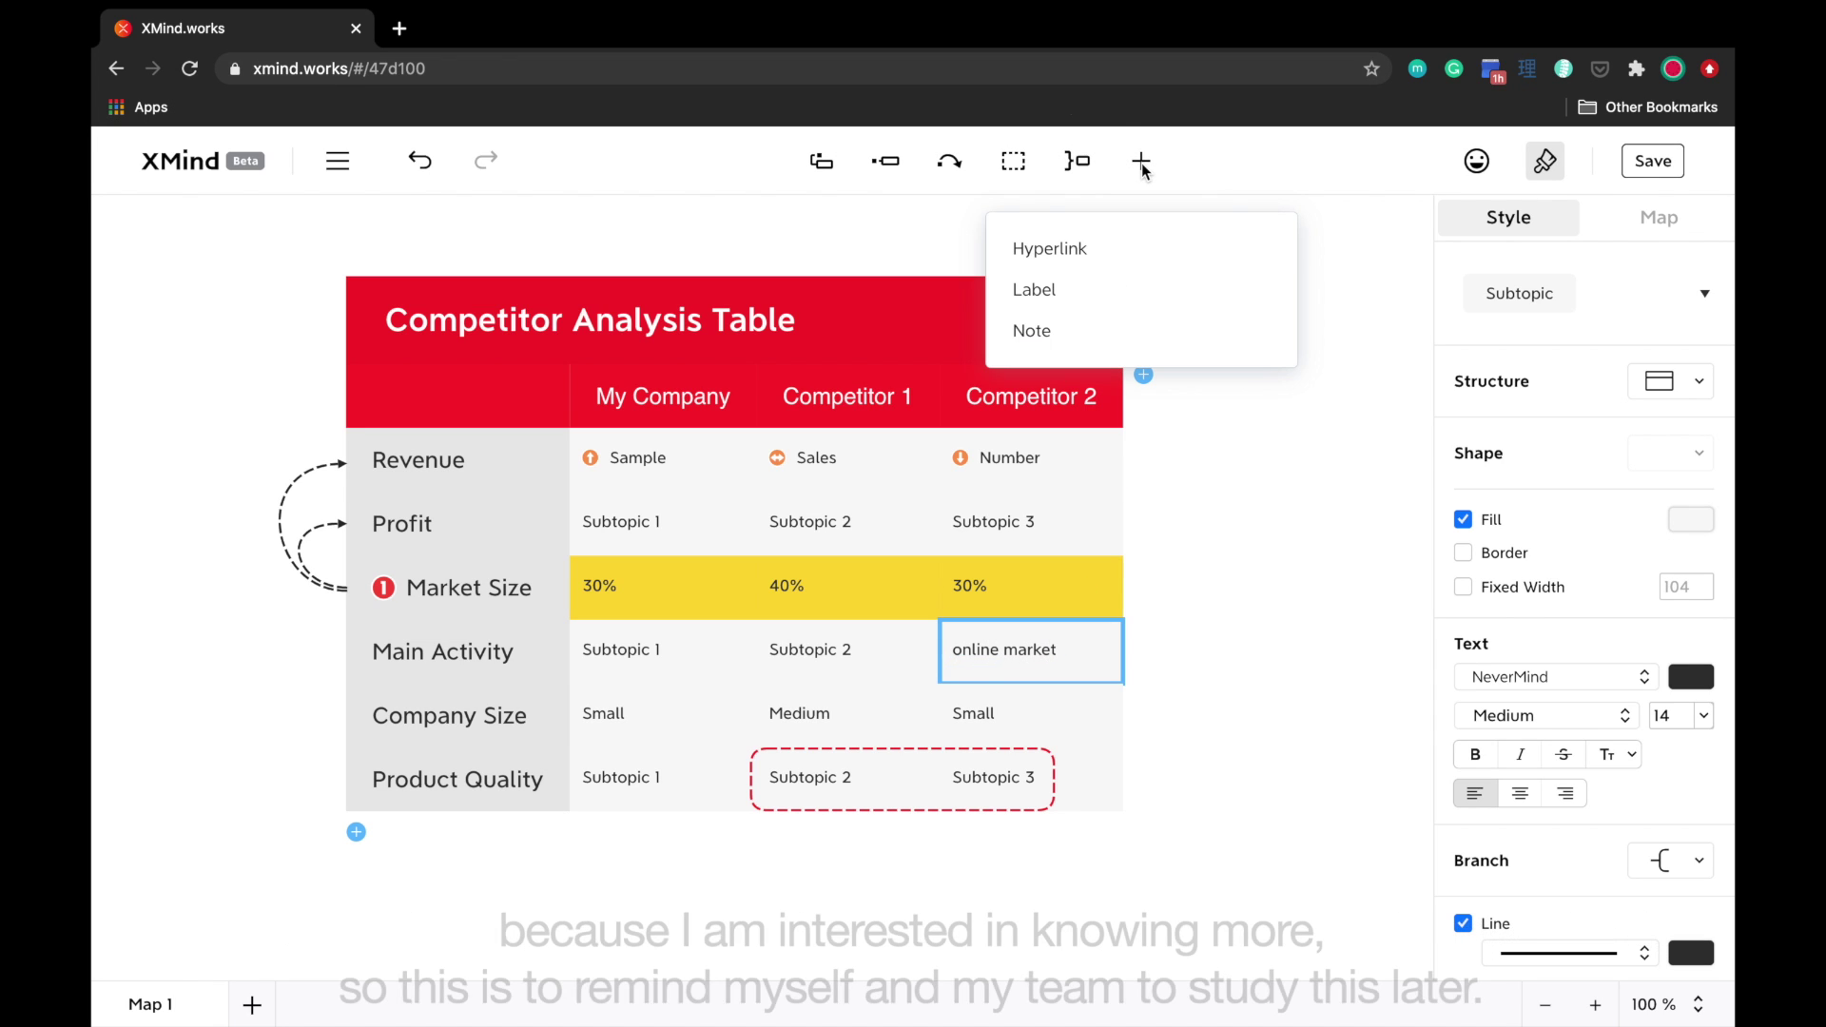
left_click(1191, 336)
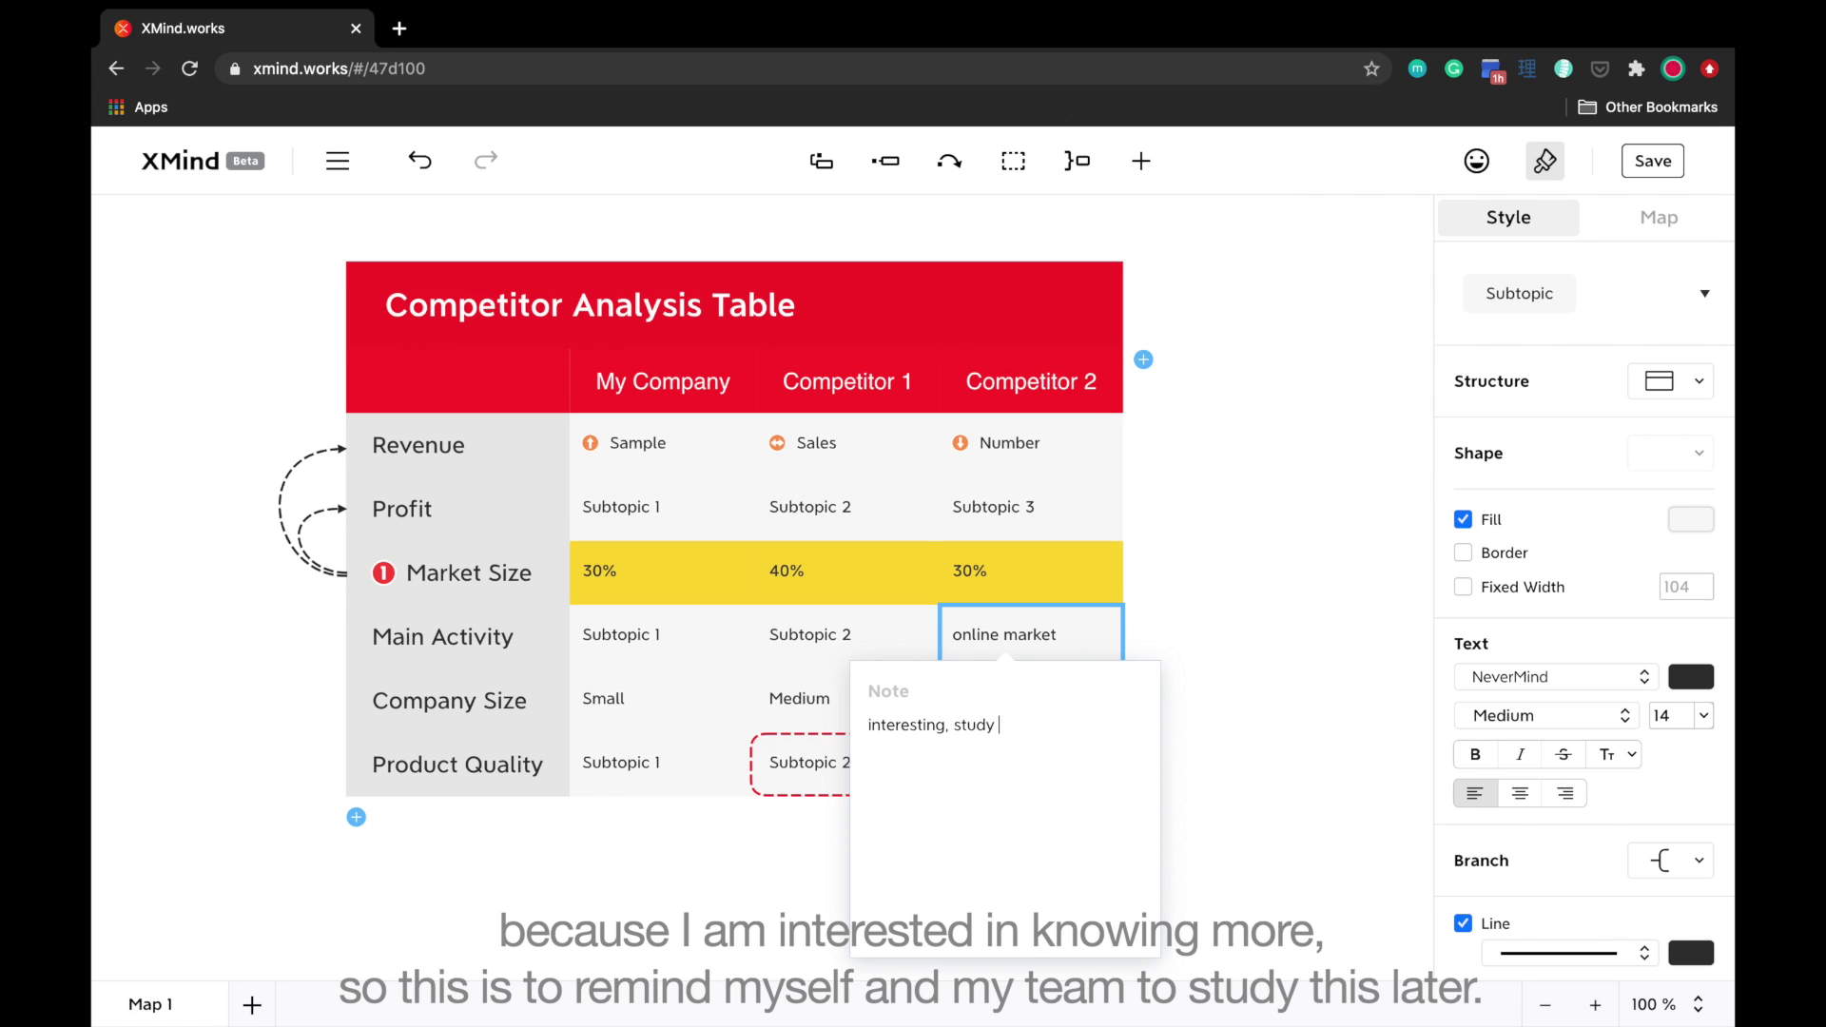
type("interesting, study this! to see if we can learn from them.")
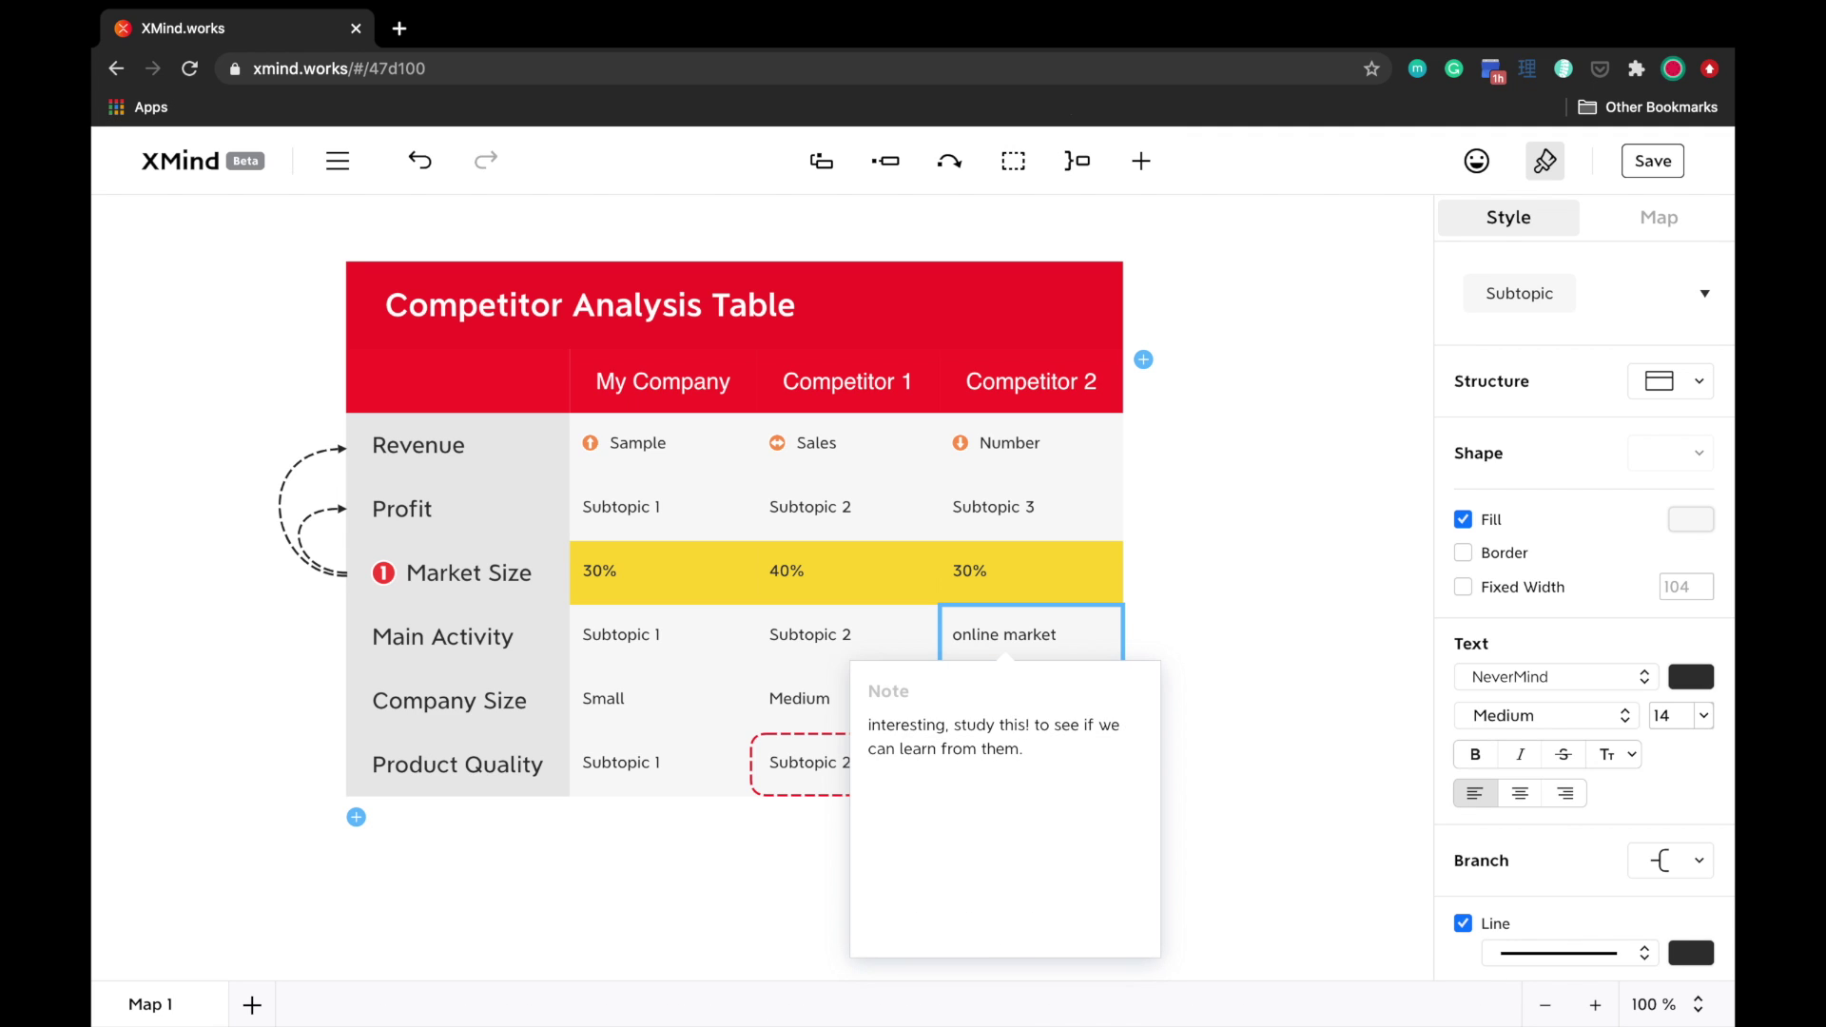
key("Escape")
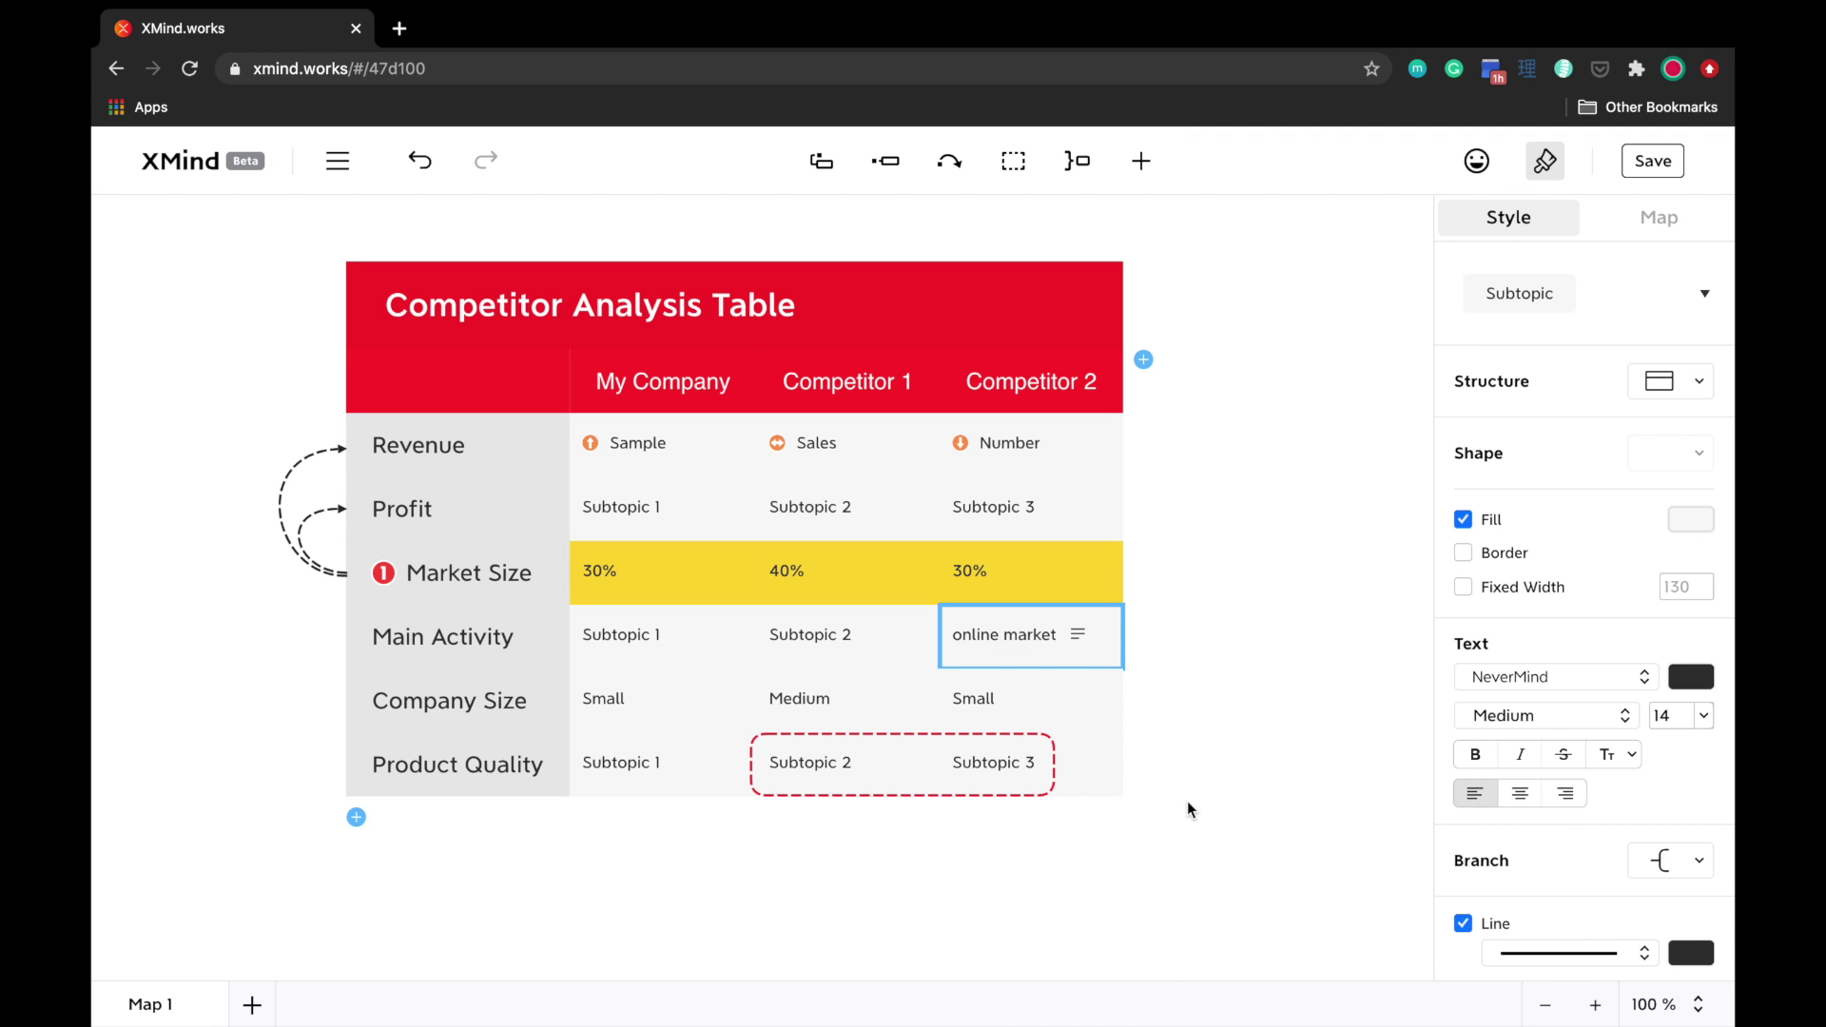
left_click(1077, 634)
left_click(1224, 630)
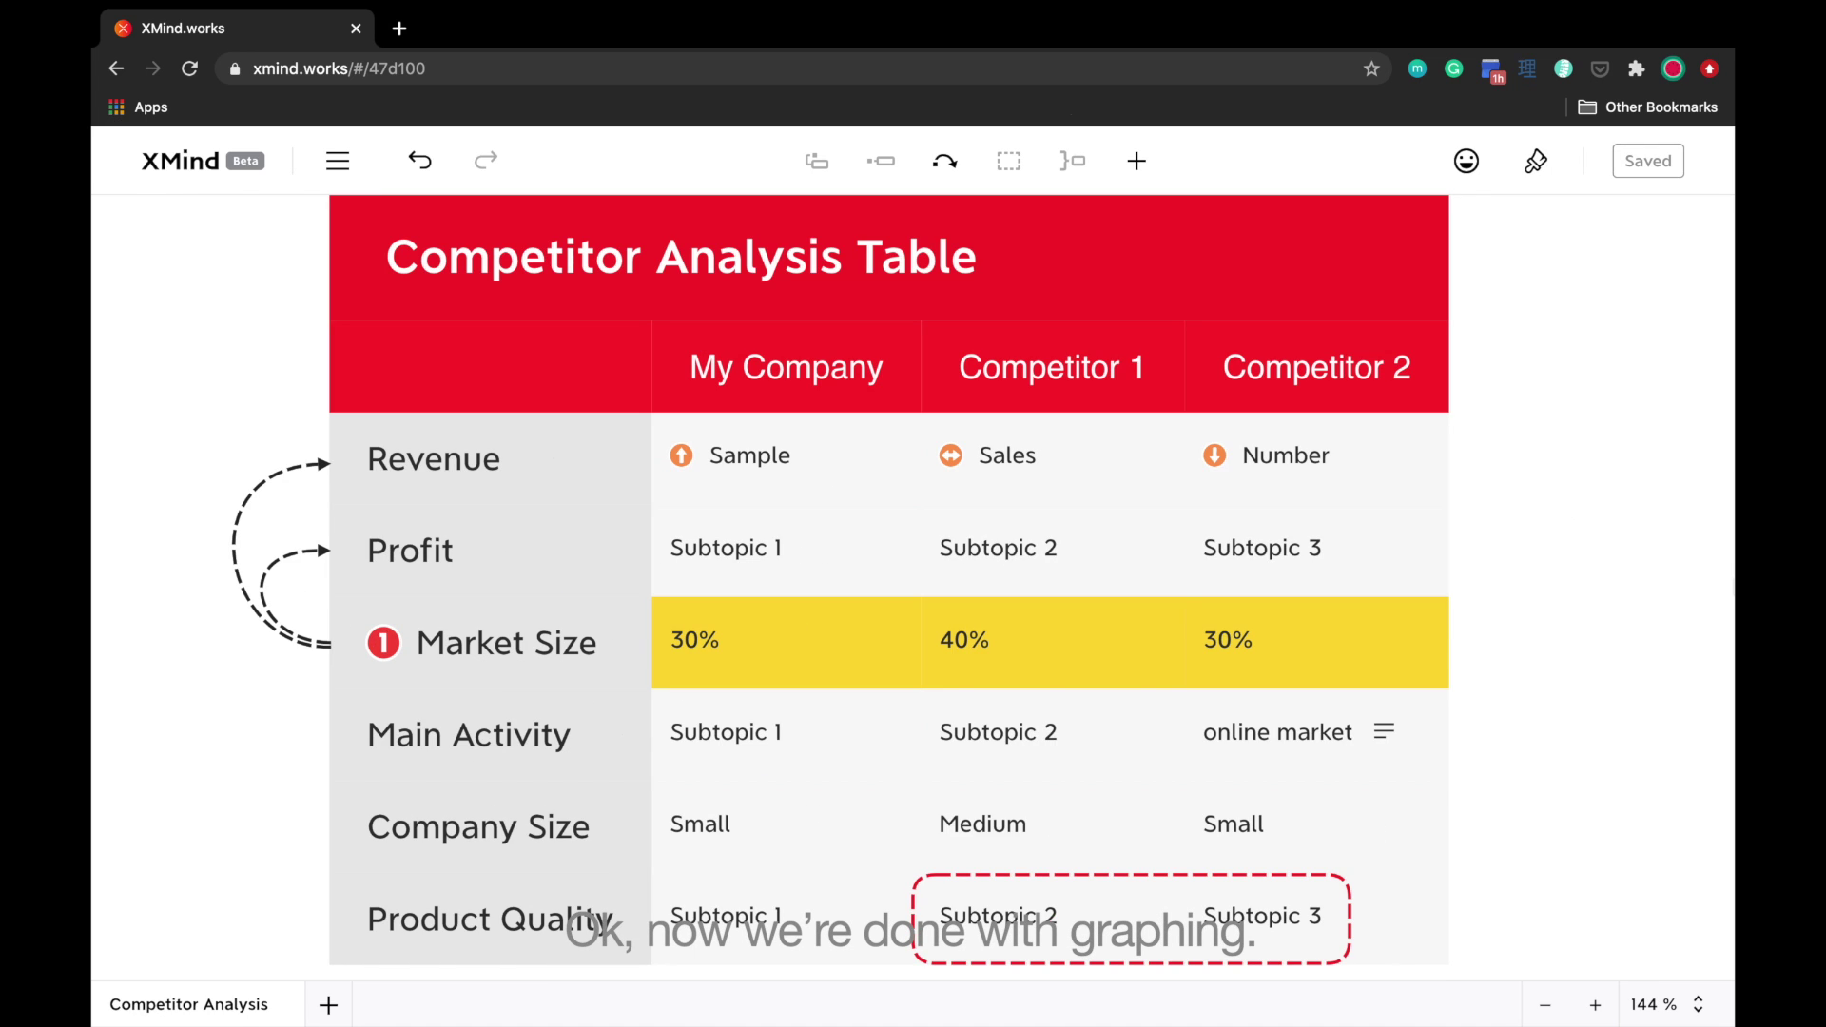
Step: Generate and copy a view-only OneDrive share link for the map
left_click(339, 164)
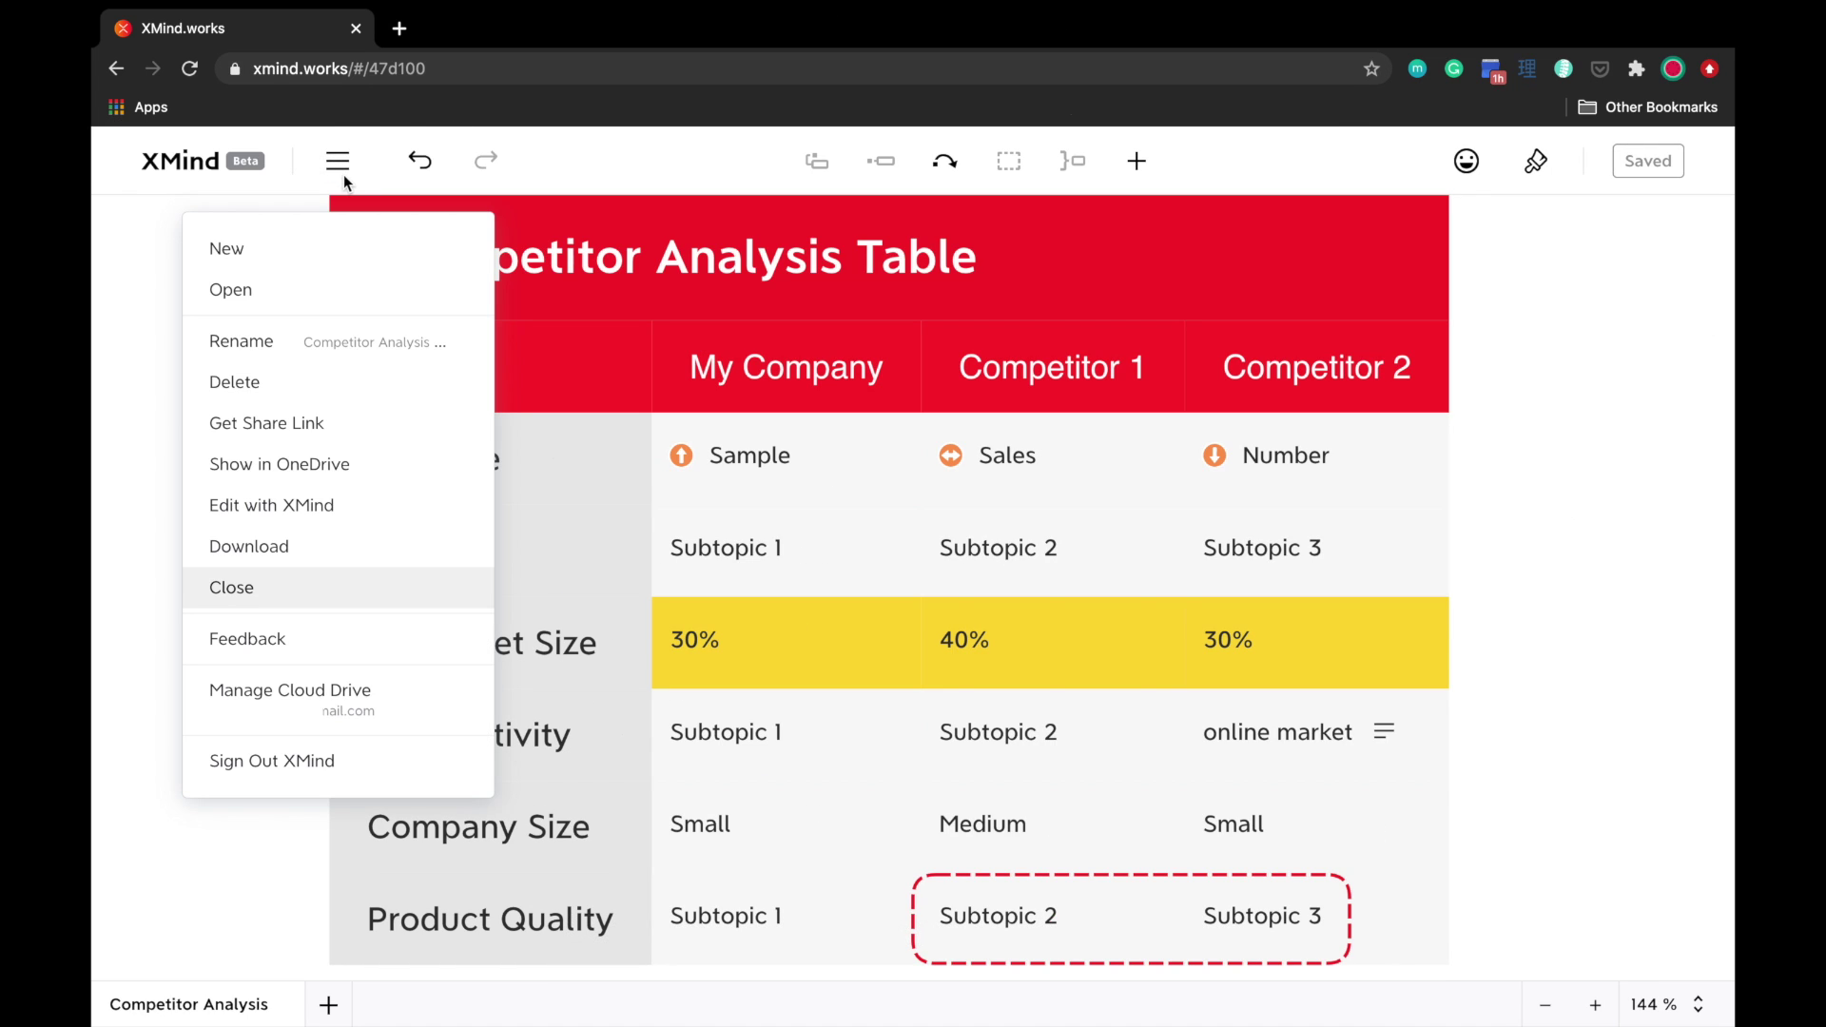
left_click(346, 425)
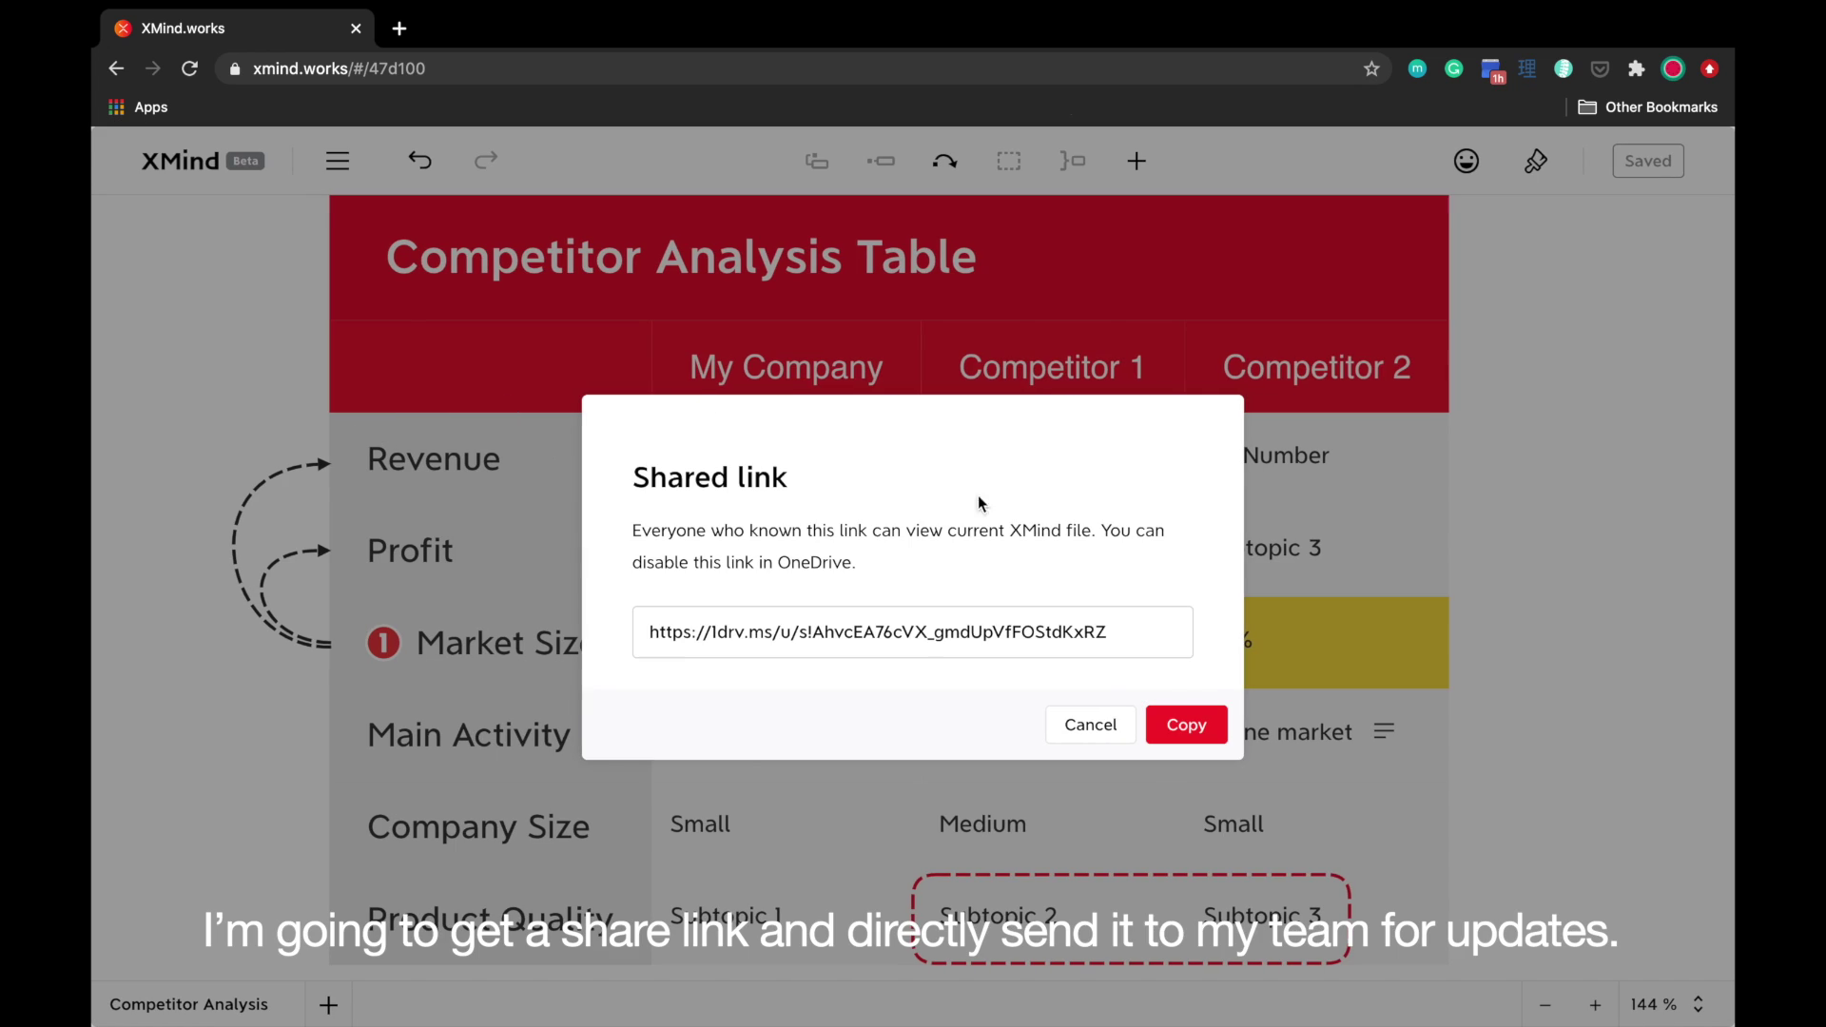
left_click(1170, 725)
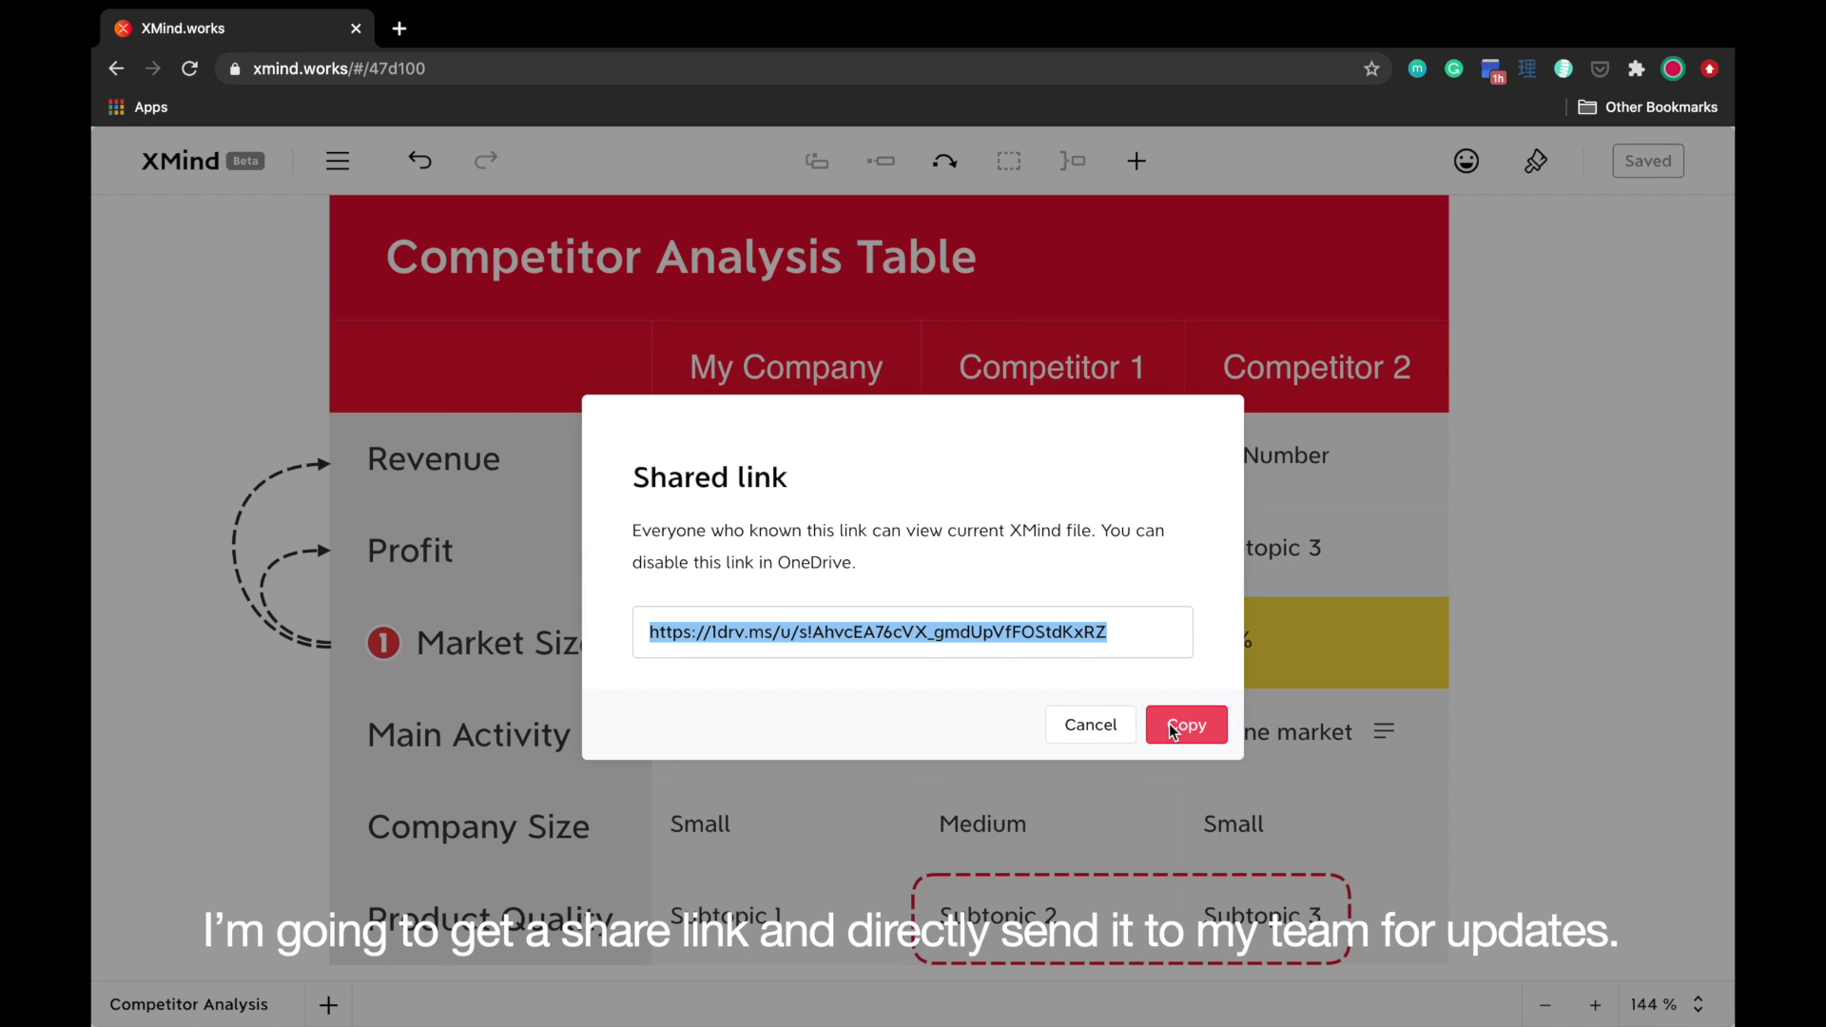
left_click(1091, 726)
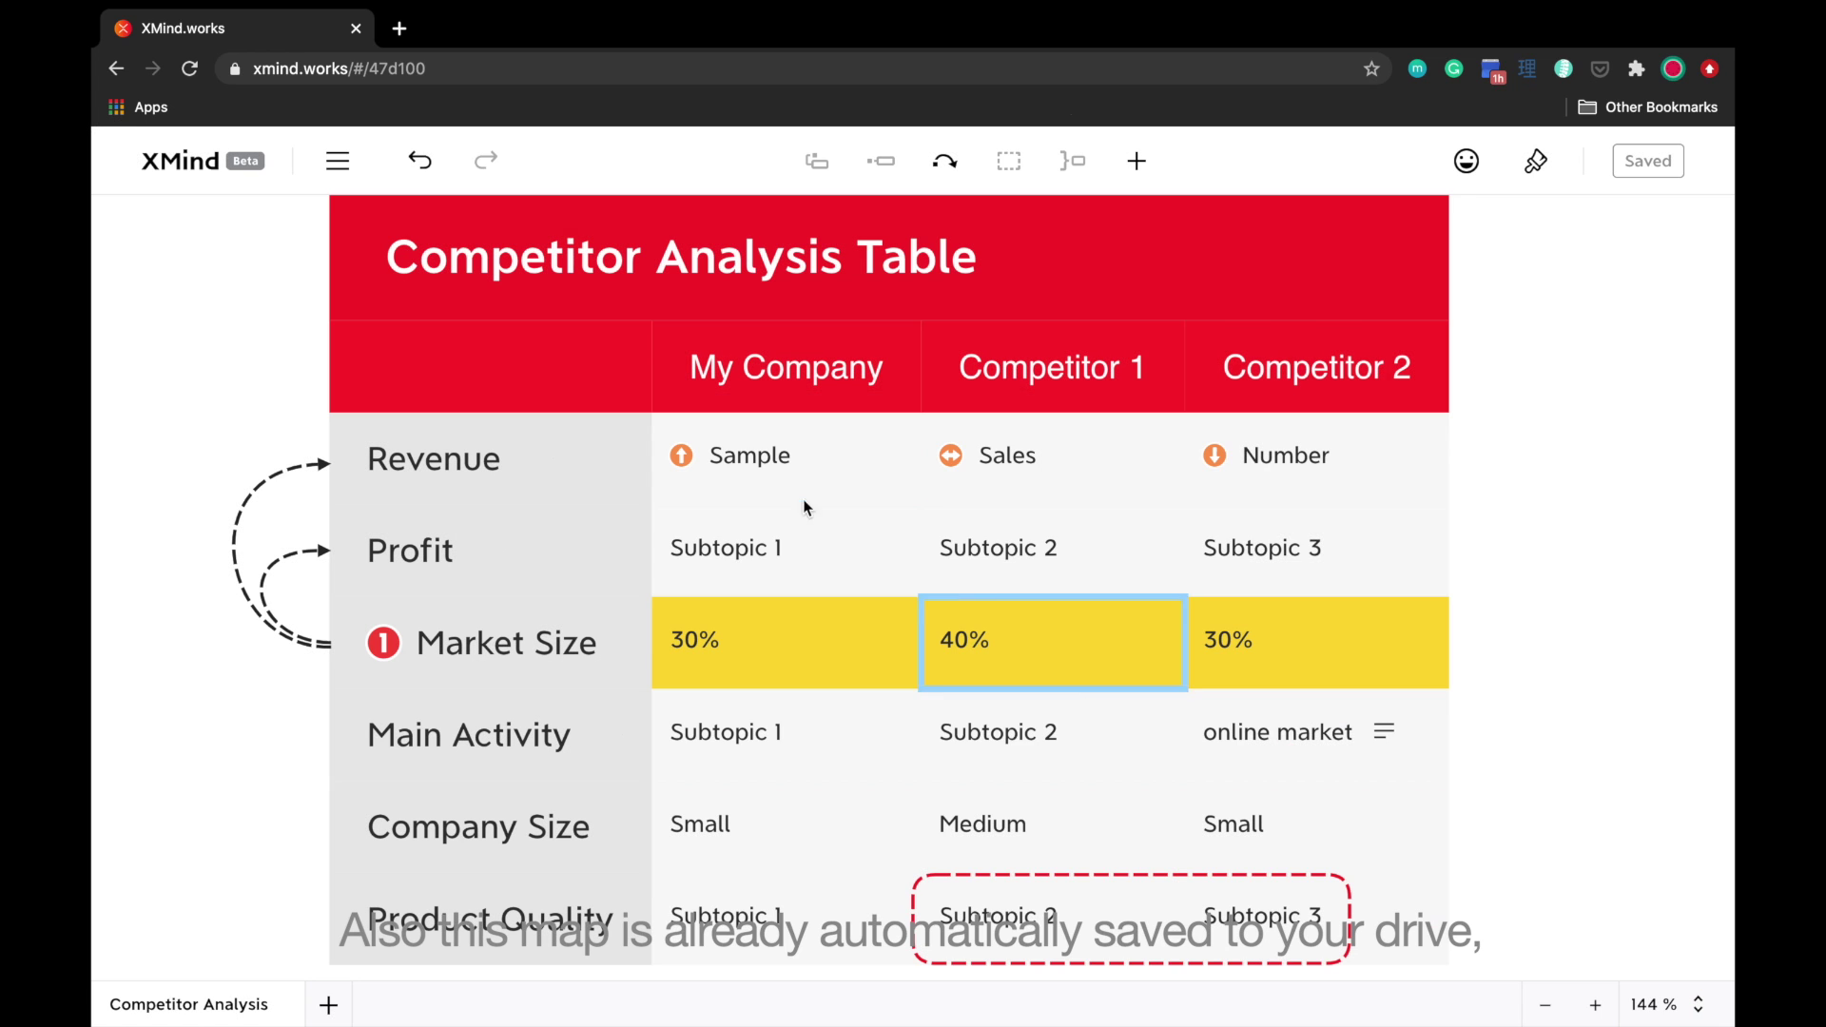
left_click(337, 161)
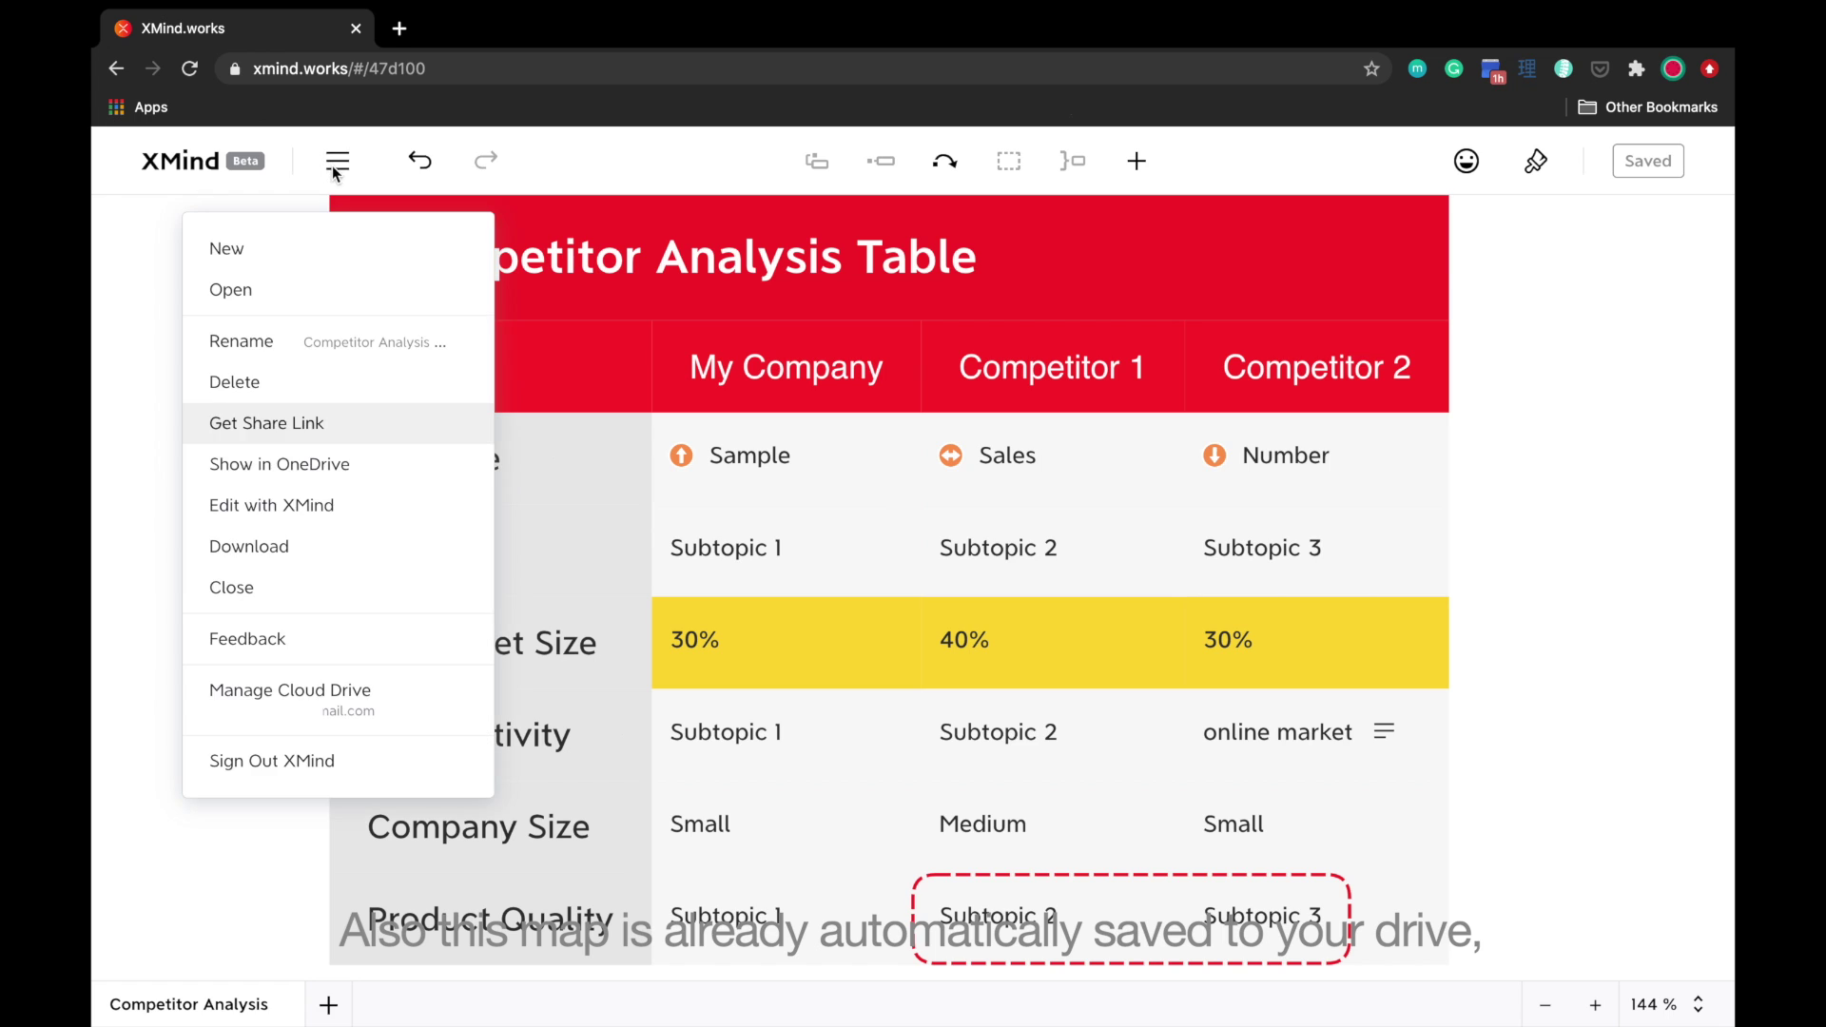
Step: Reveal Competitor Analysis Table.xmind in OneDrive's XMind folder, then return to the map tab
left_click(341, 472)
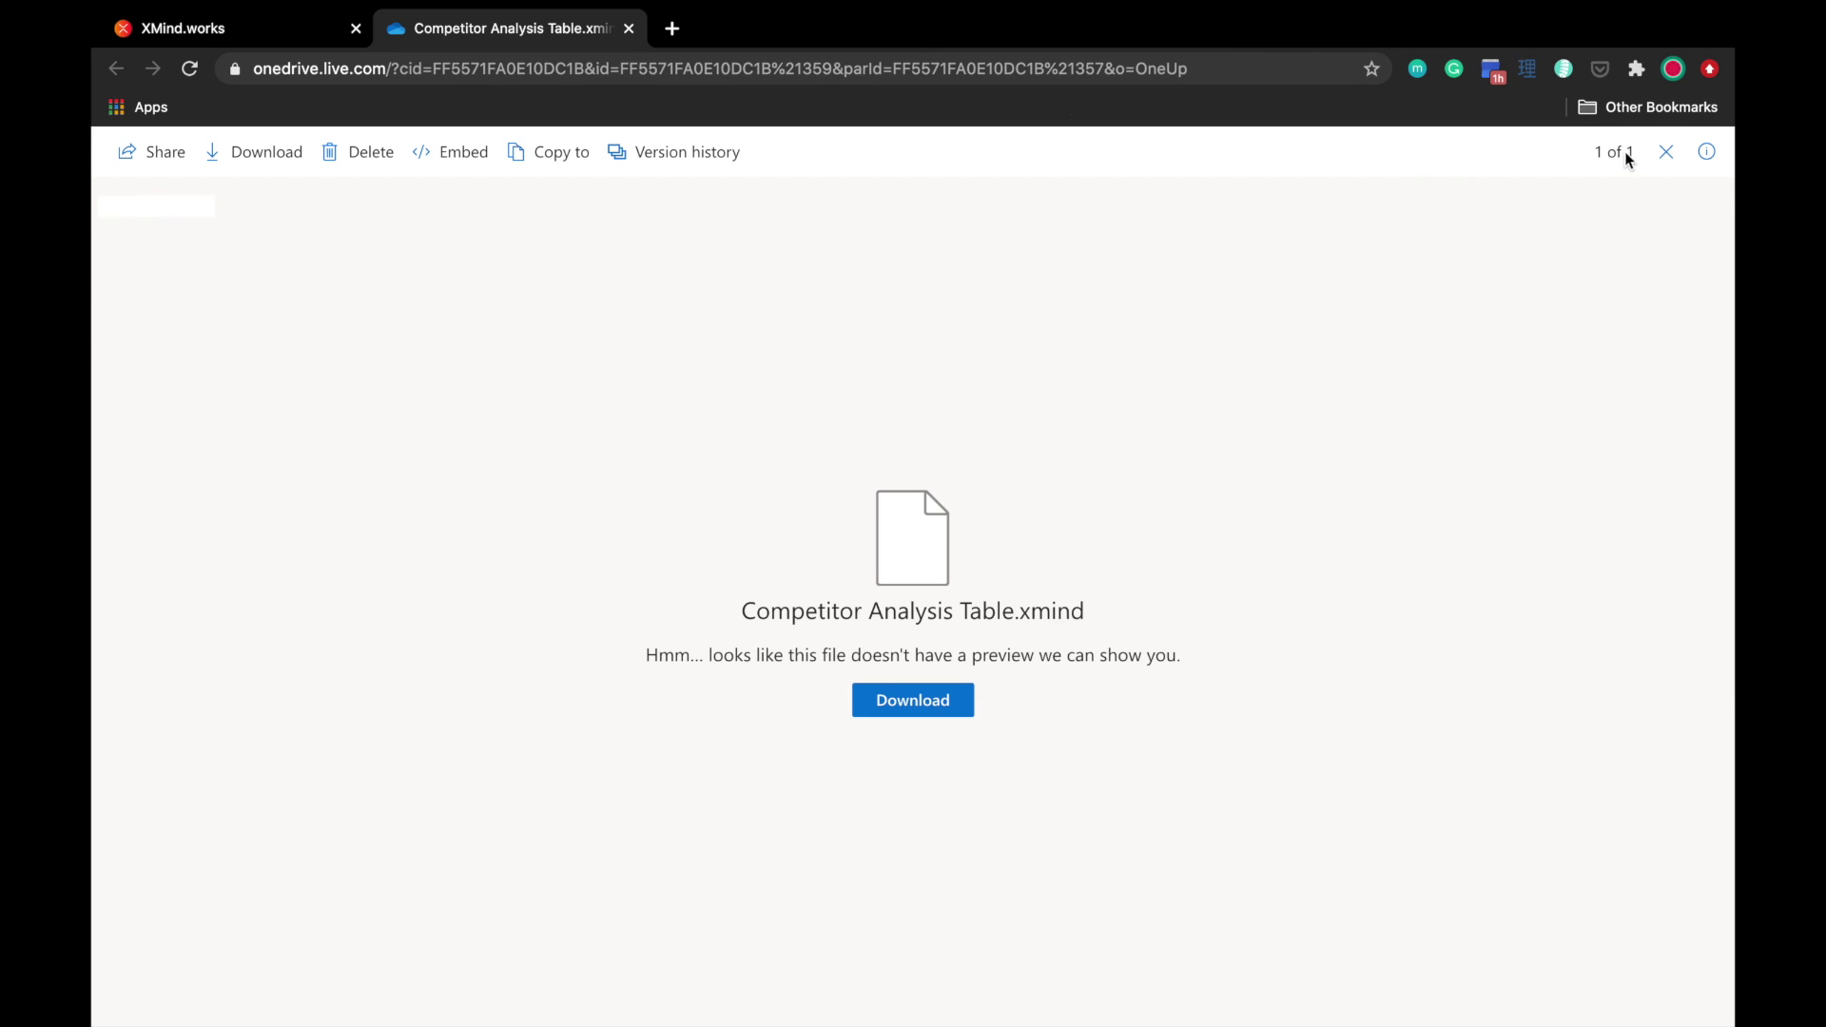
left_click(1667, 153)
left_click(820, 412)
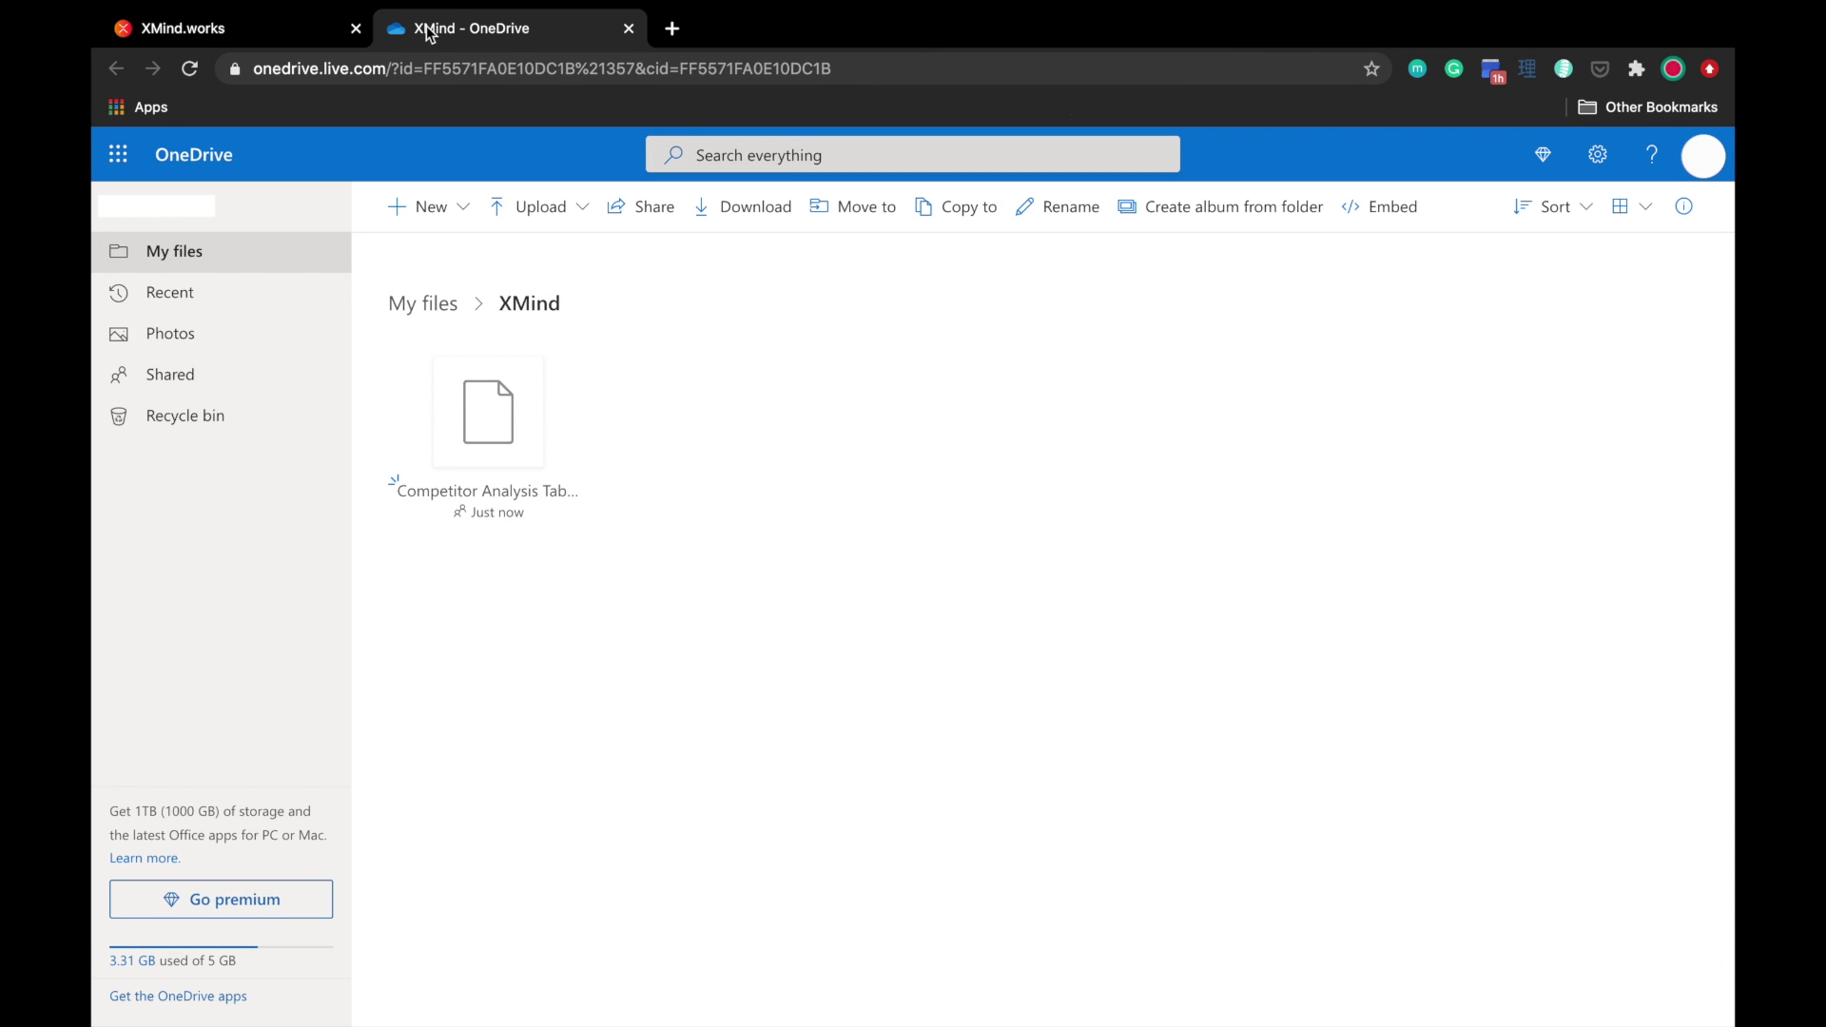
left_click(285, 35)
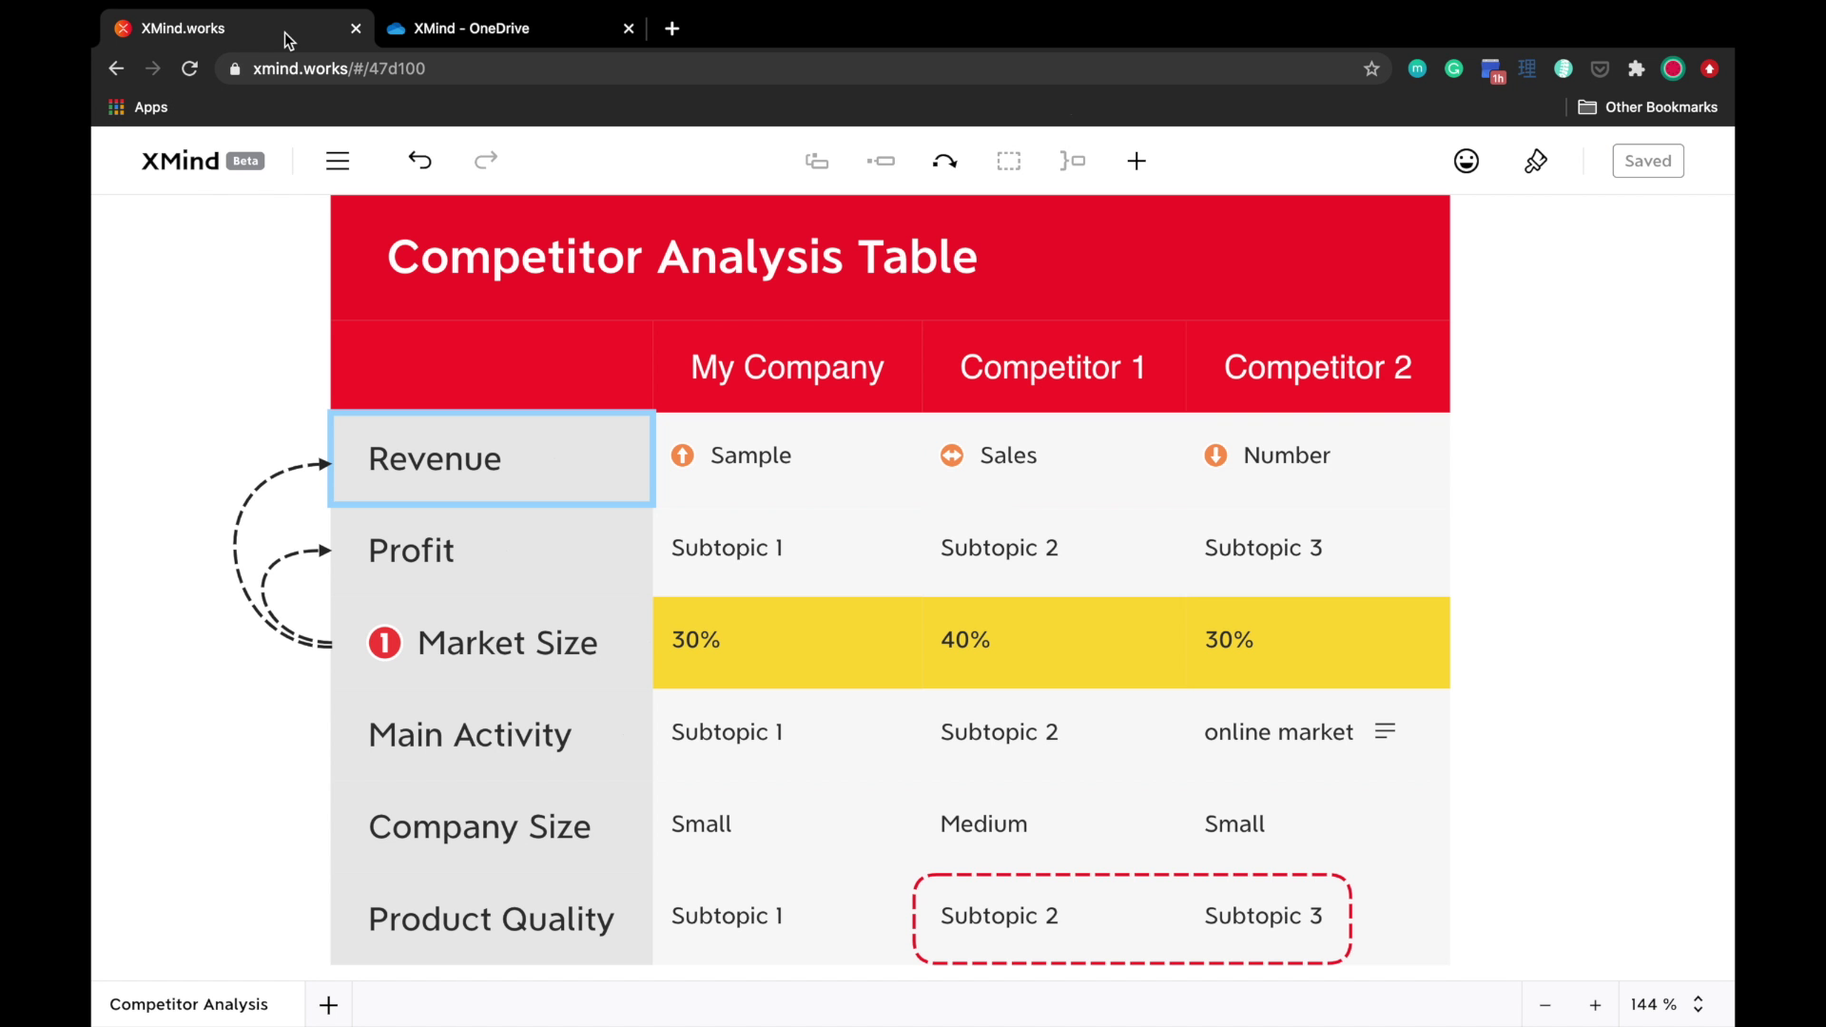
Step: Look at the menu's Download option, then load xmind.works in a fresh browser tab
left_click(329, 159)
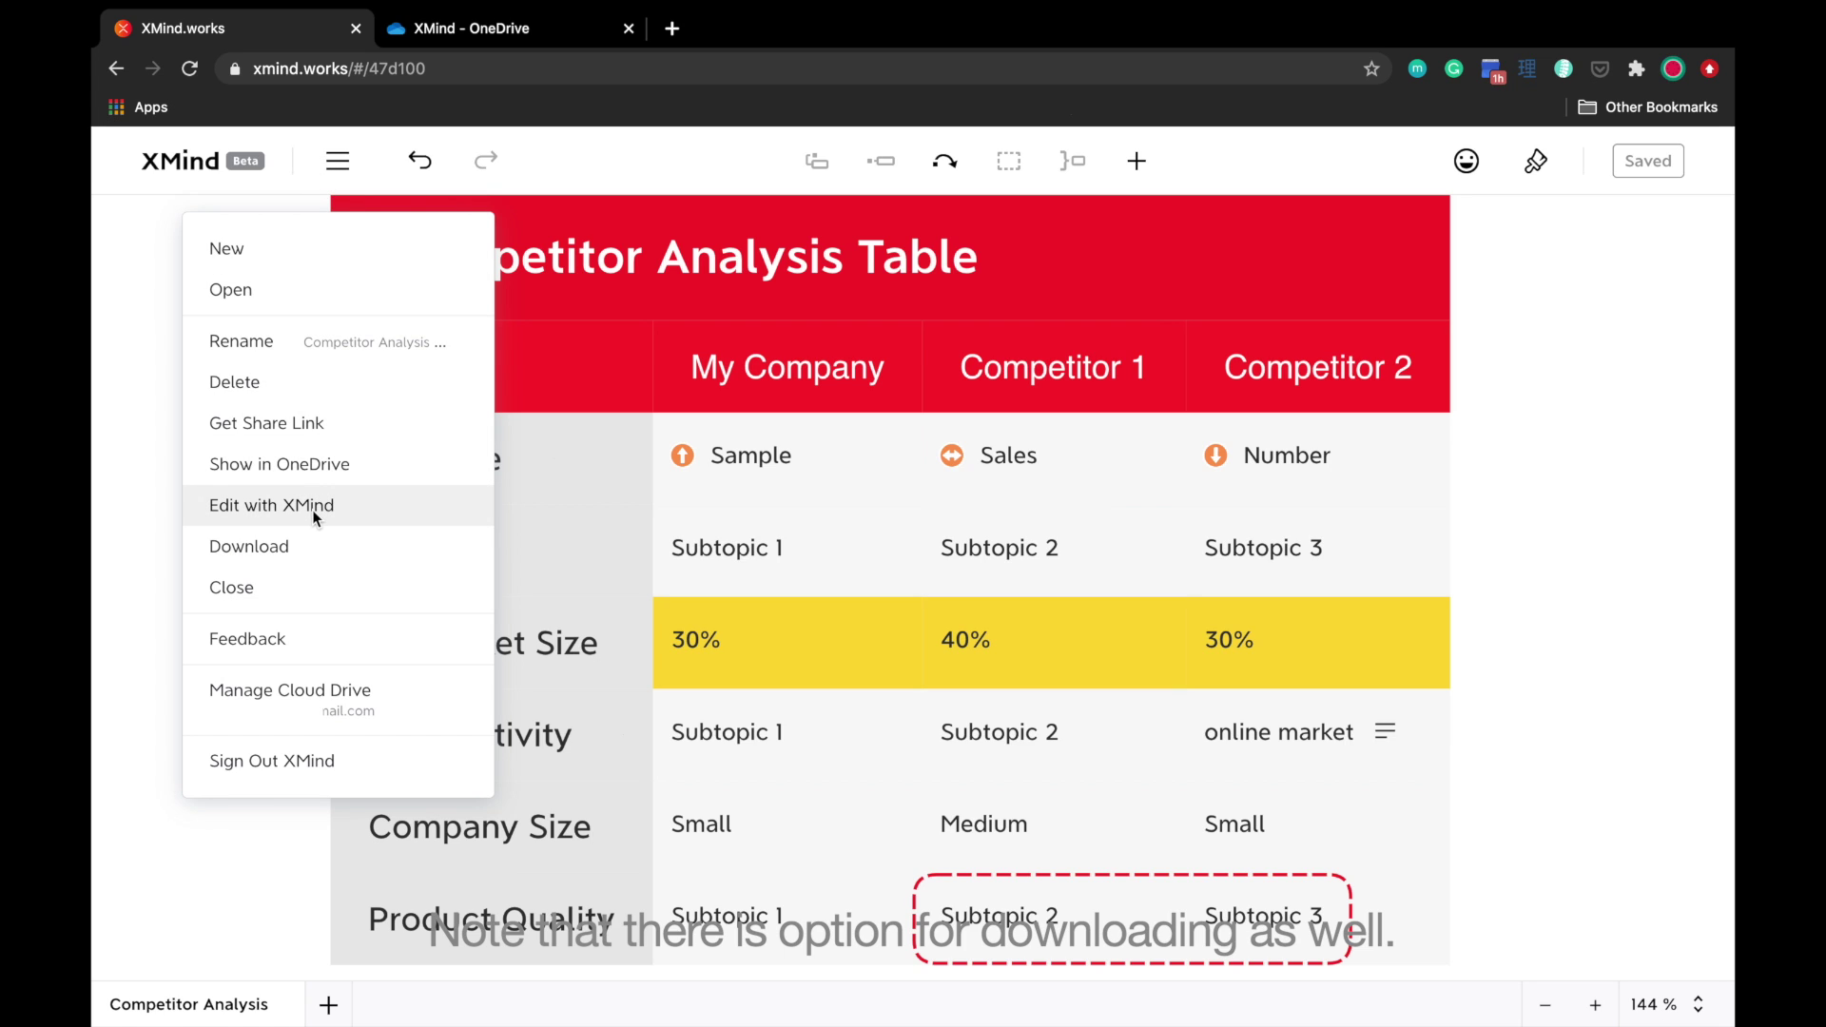
mouse_move(327, 552)
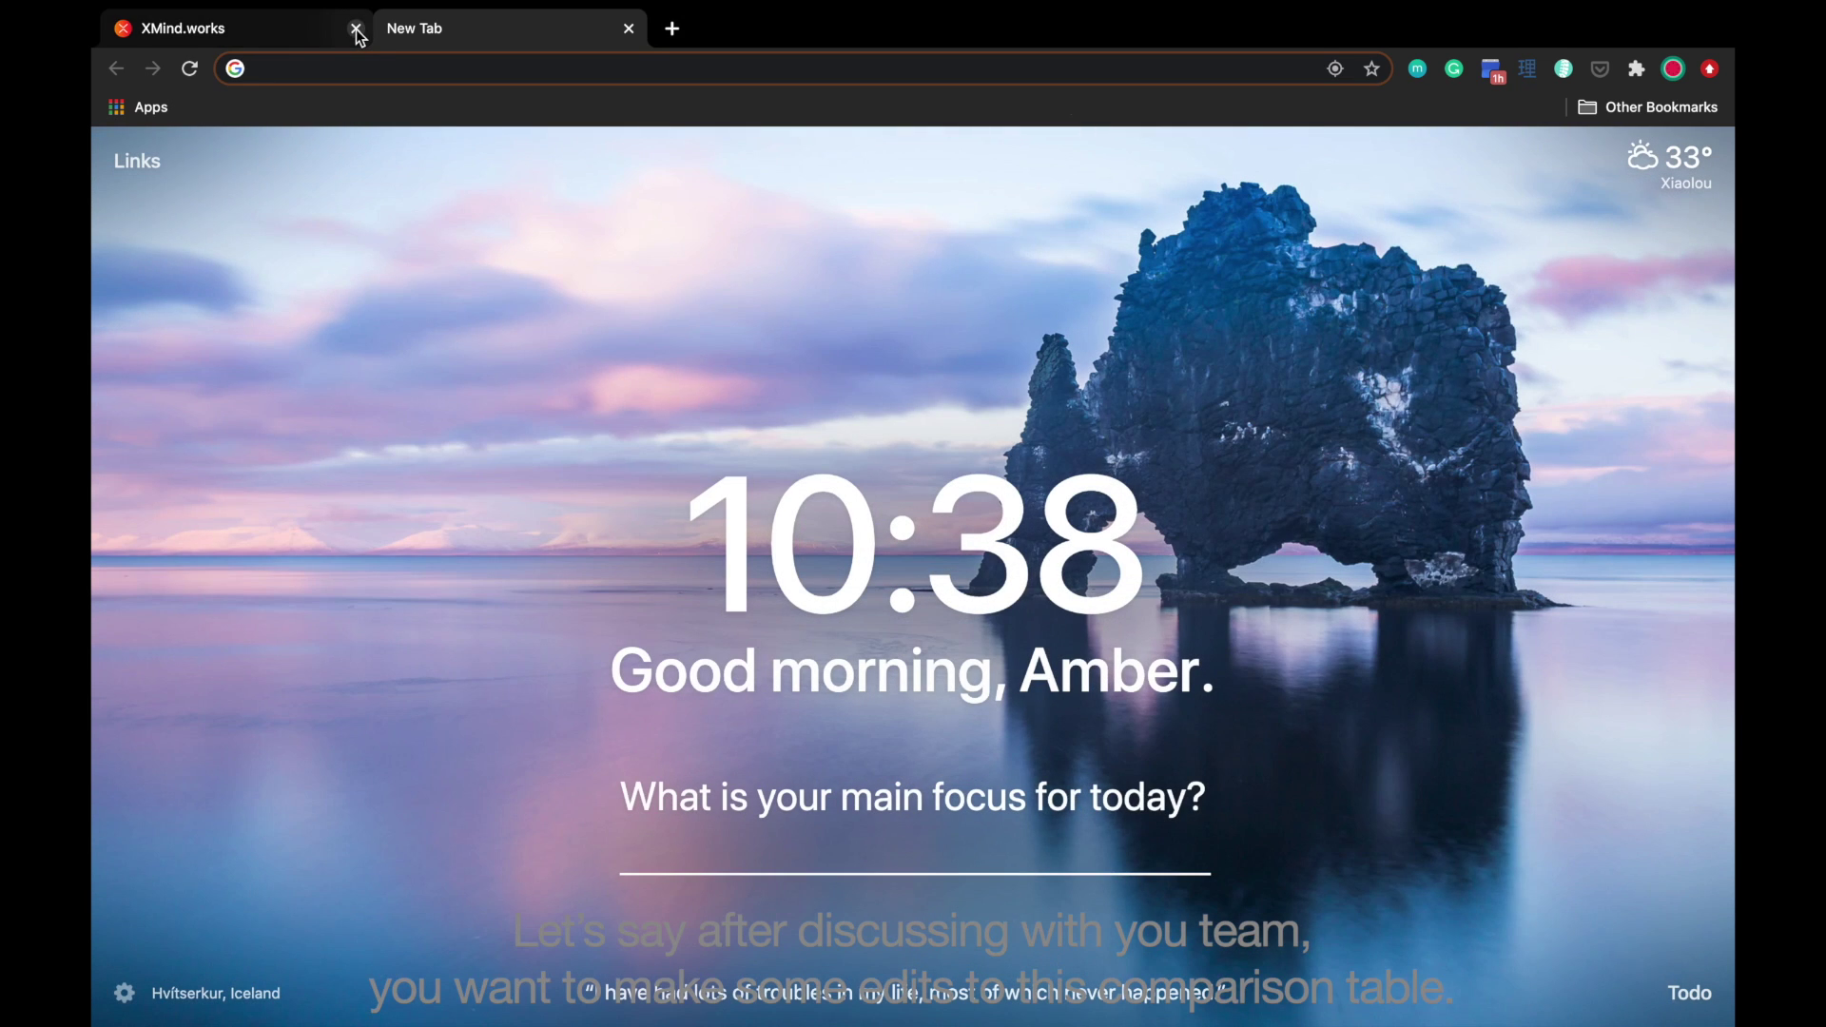
type("xmind.net")
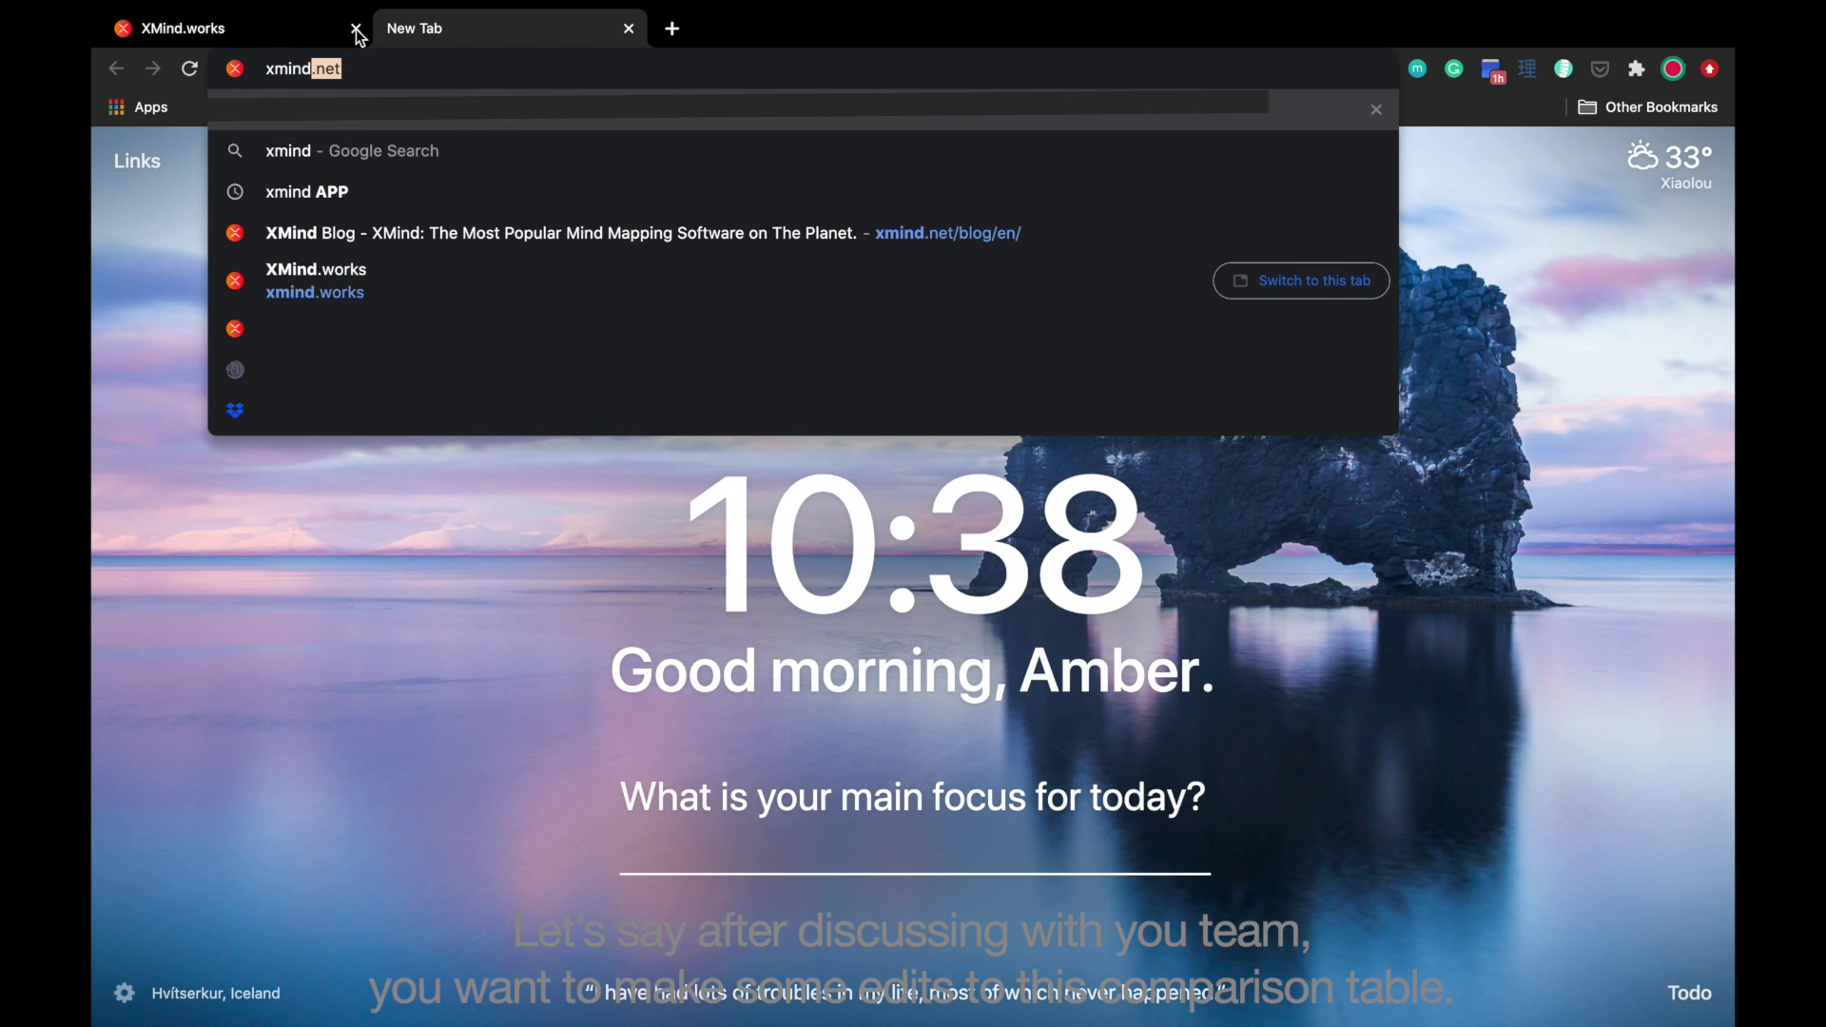
left_click(310, 291)
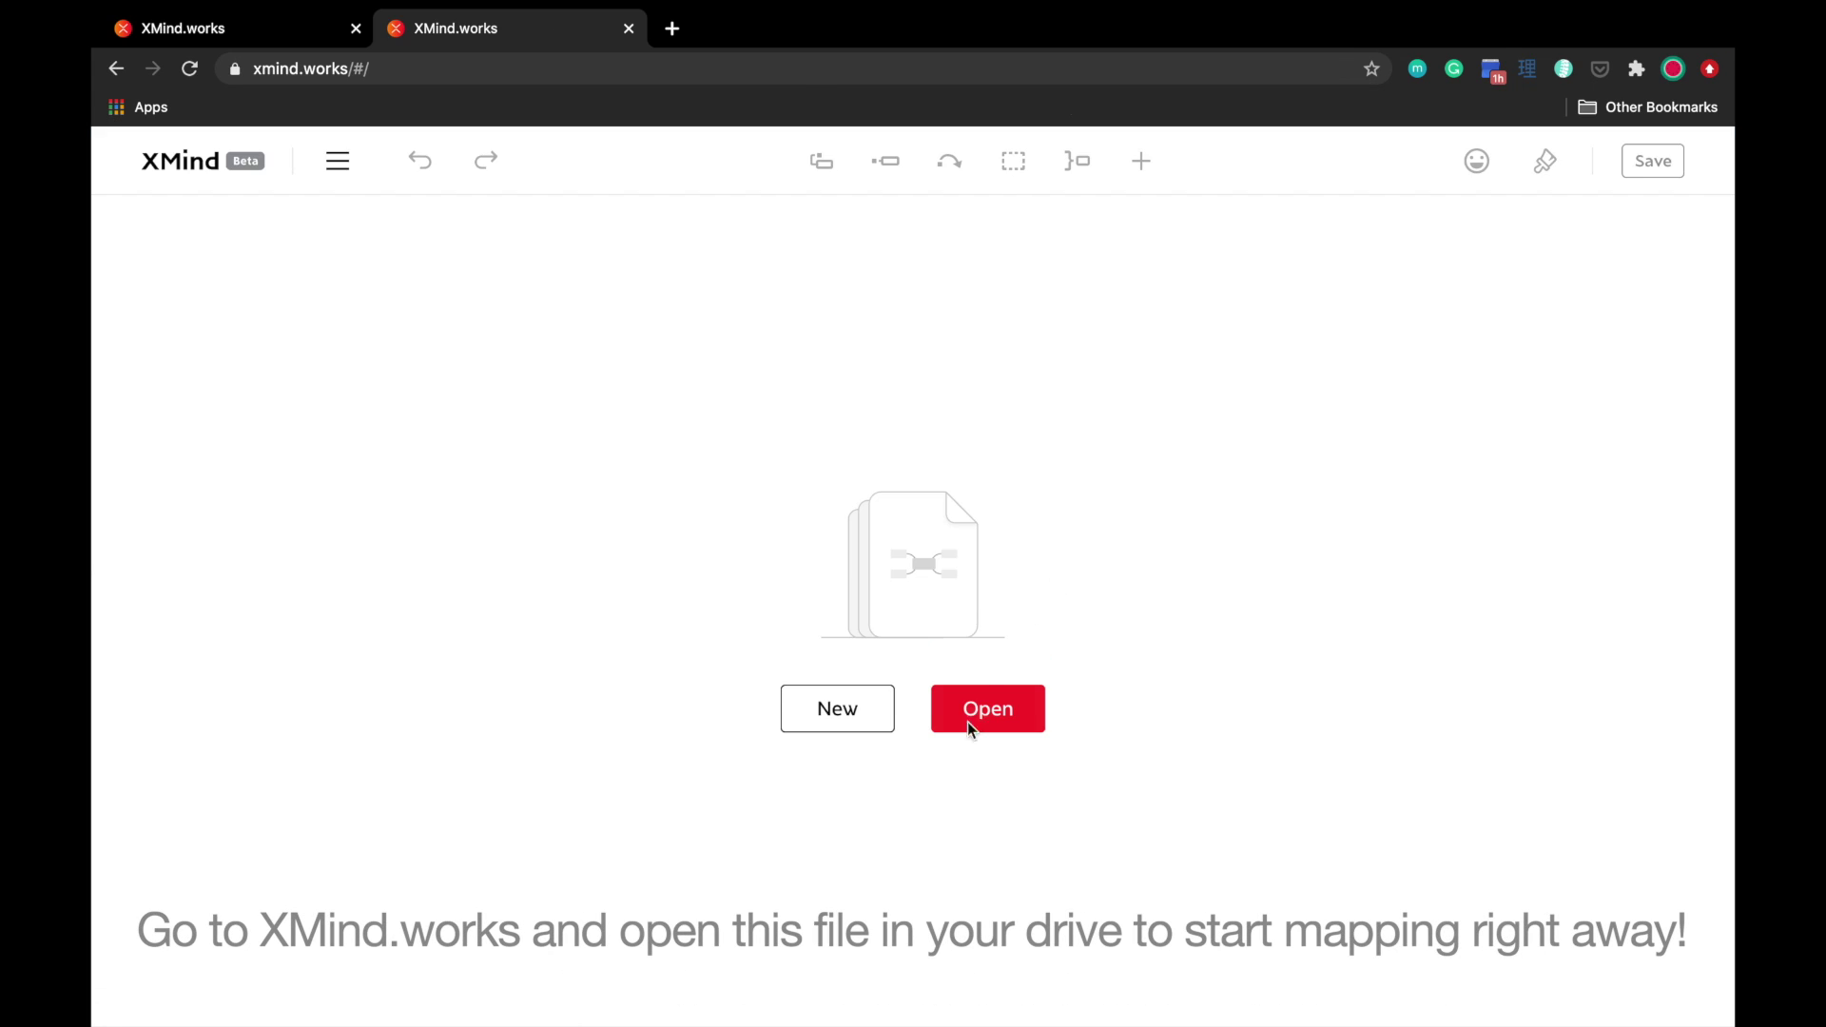
Step: Open Competitor Analysis Table from the XMind folder of the OneDrive account
left_click(969, 718)
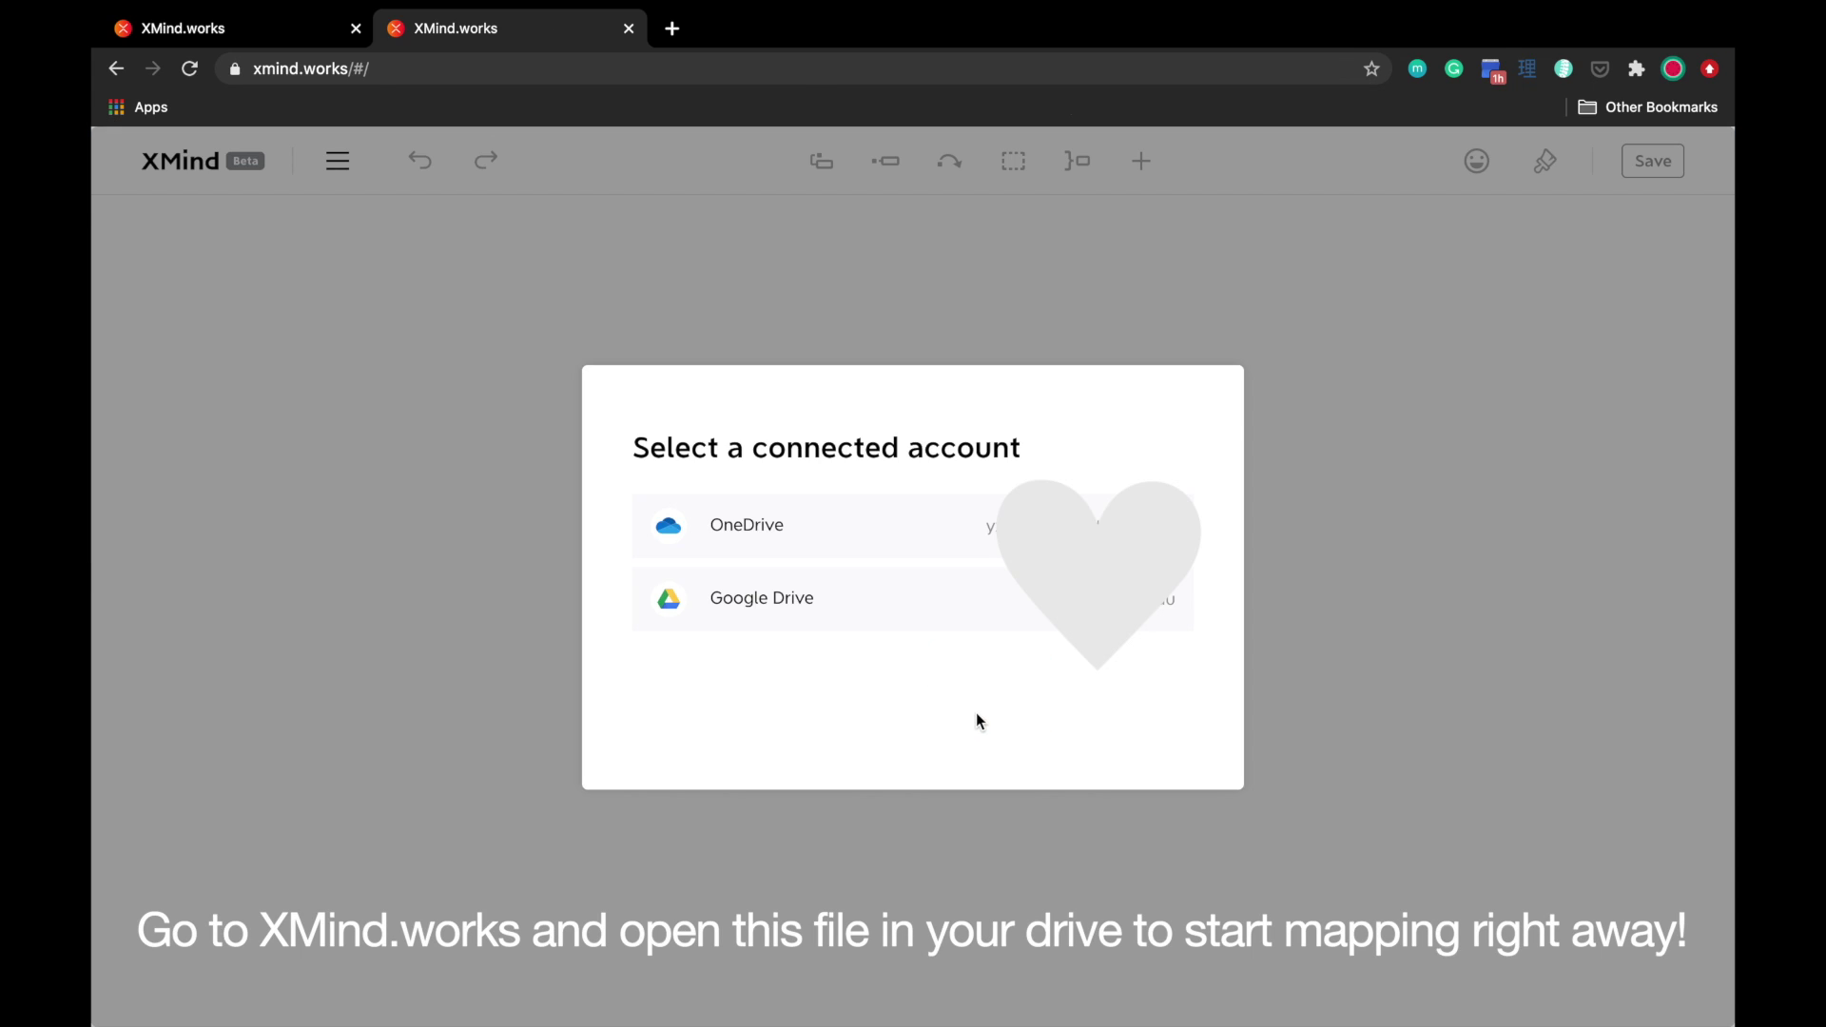
left_click(905, 532)
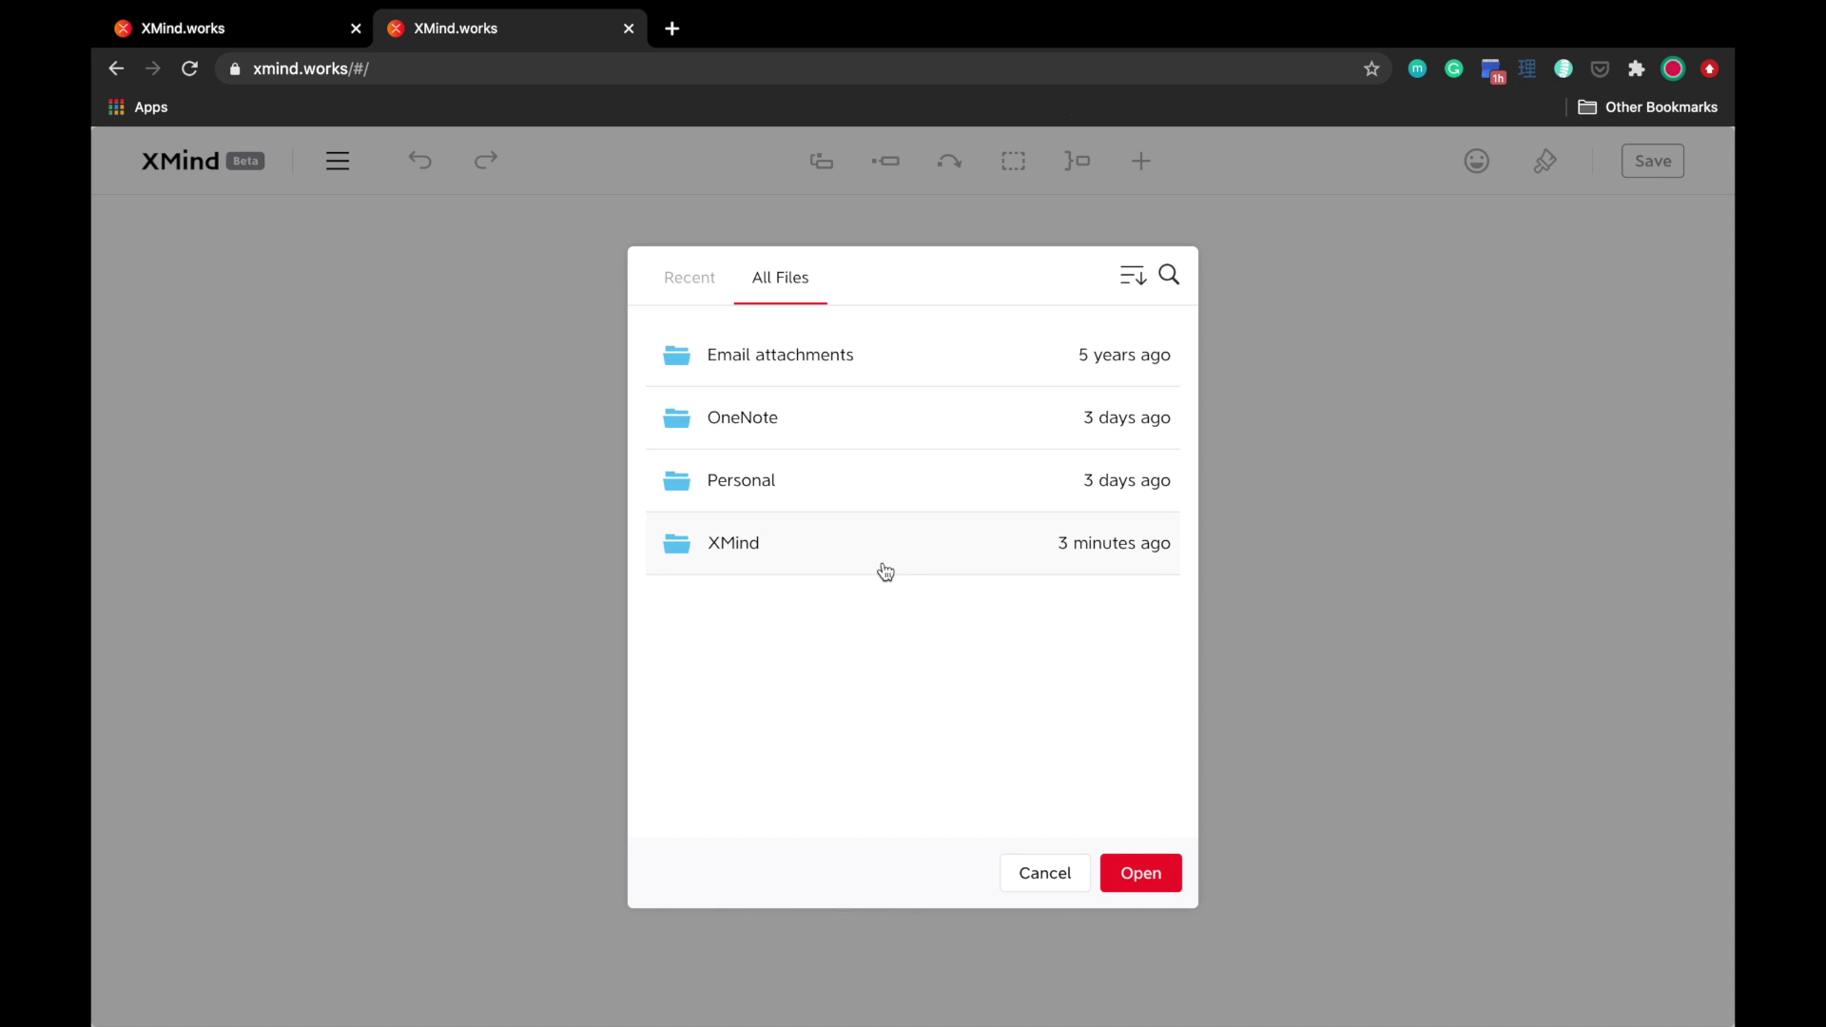
left_click(886, 569)
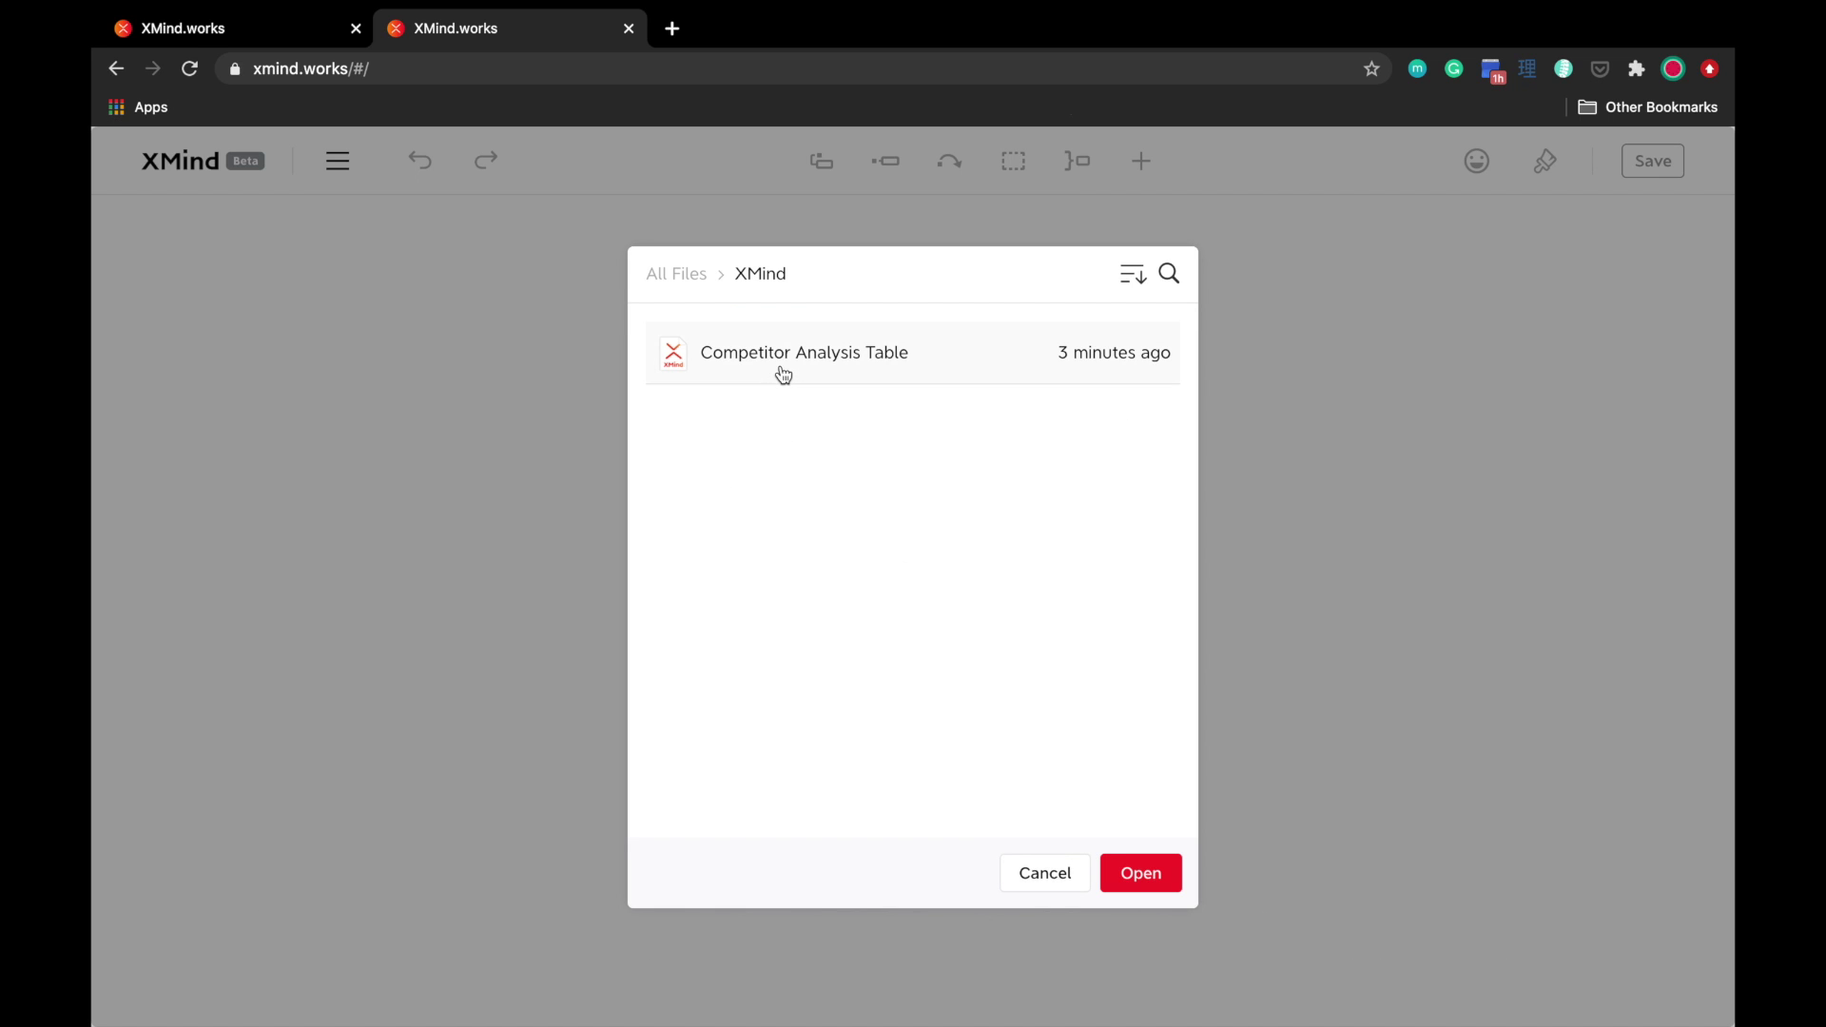
double_click(782, 371)
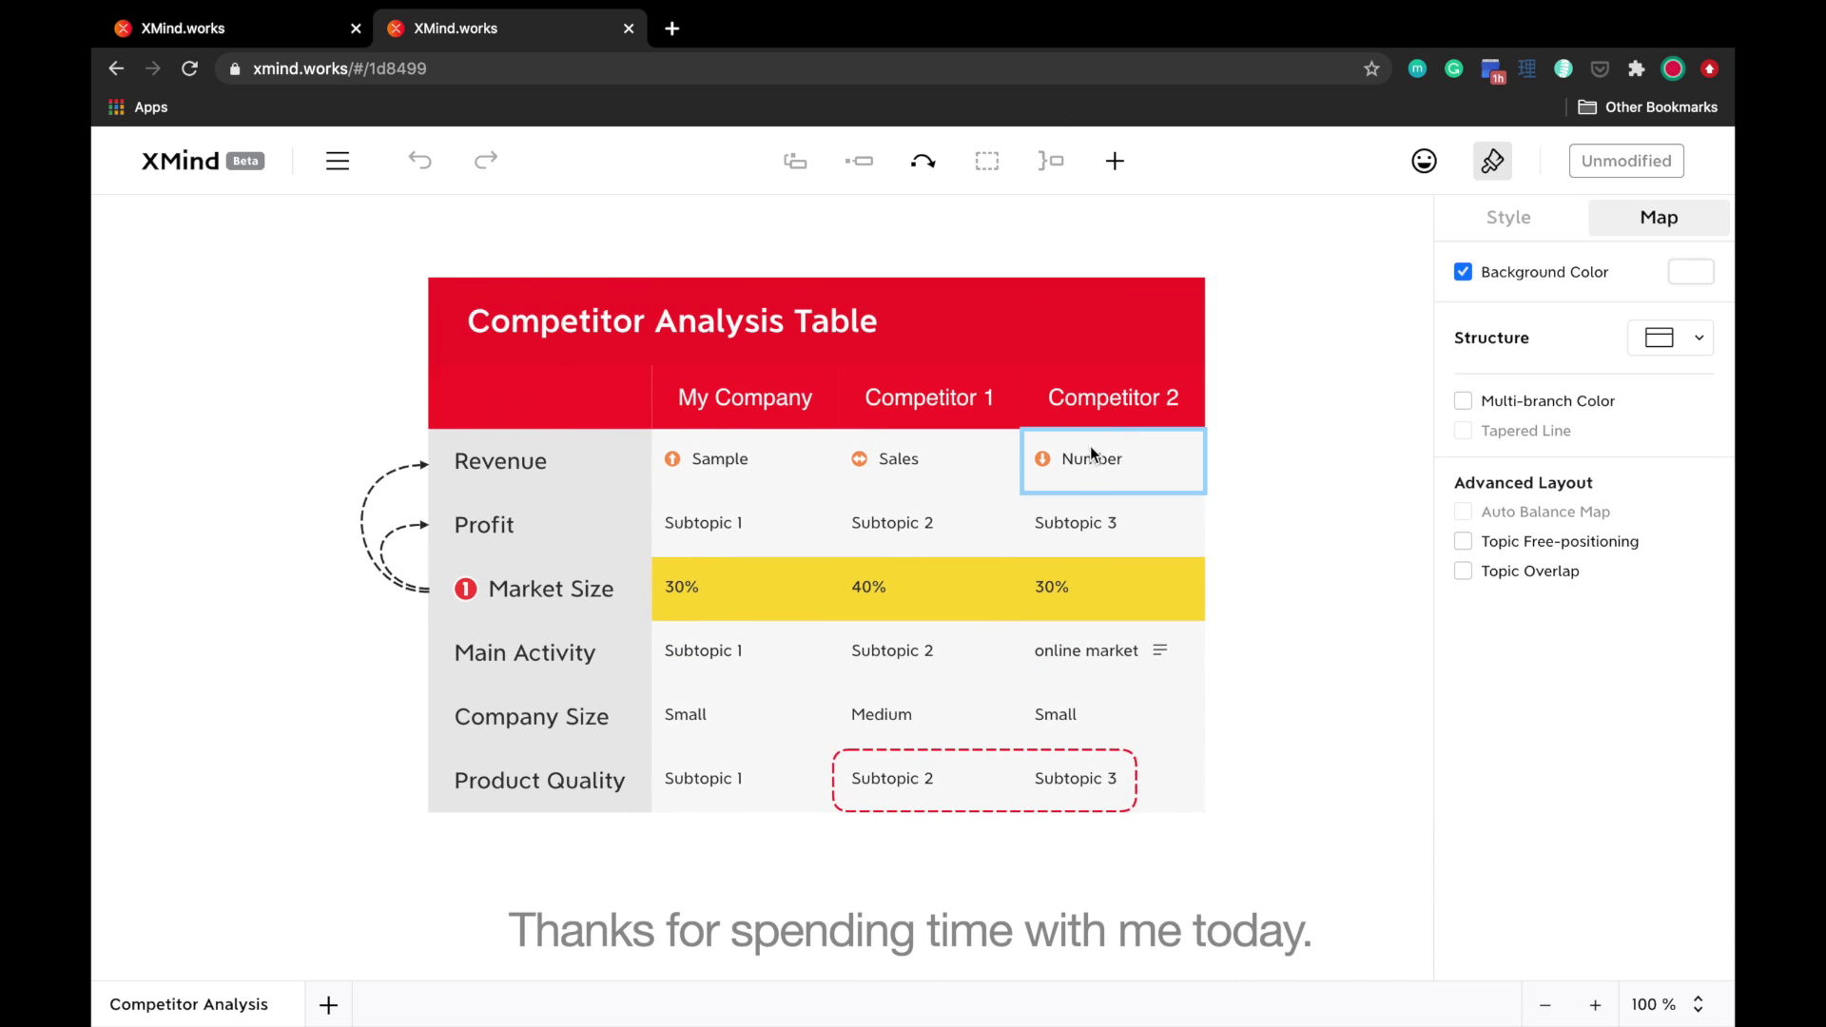
Step: Replace Subtopic 3 in Competitor 2's Profit cell with 'cscscs' and hide the side panel
double_click(1093, 520)
type("cscscs")
left_click(1288, 521)
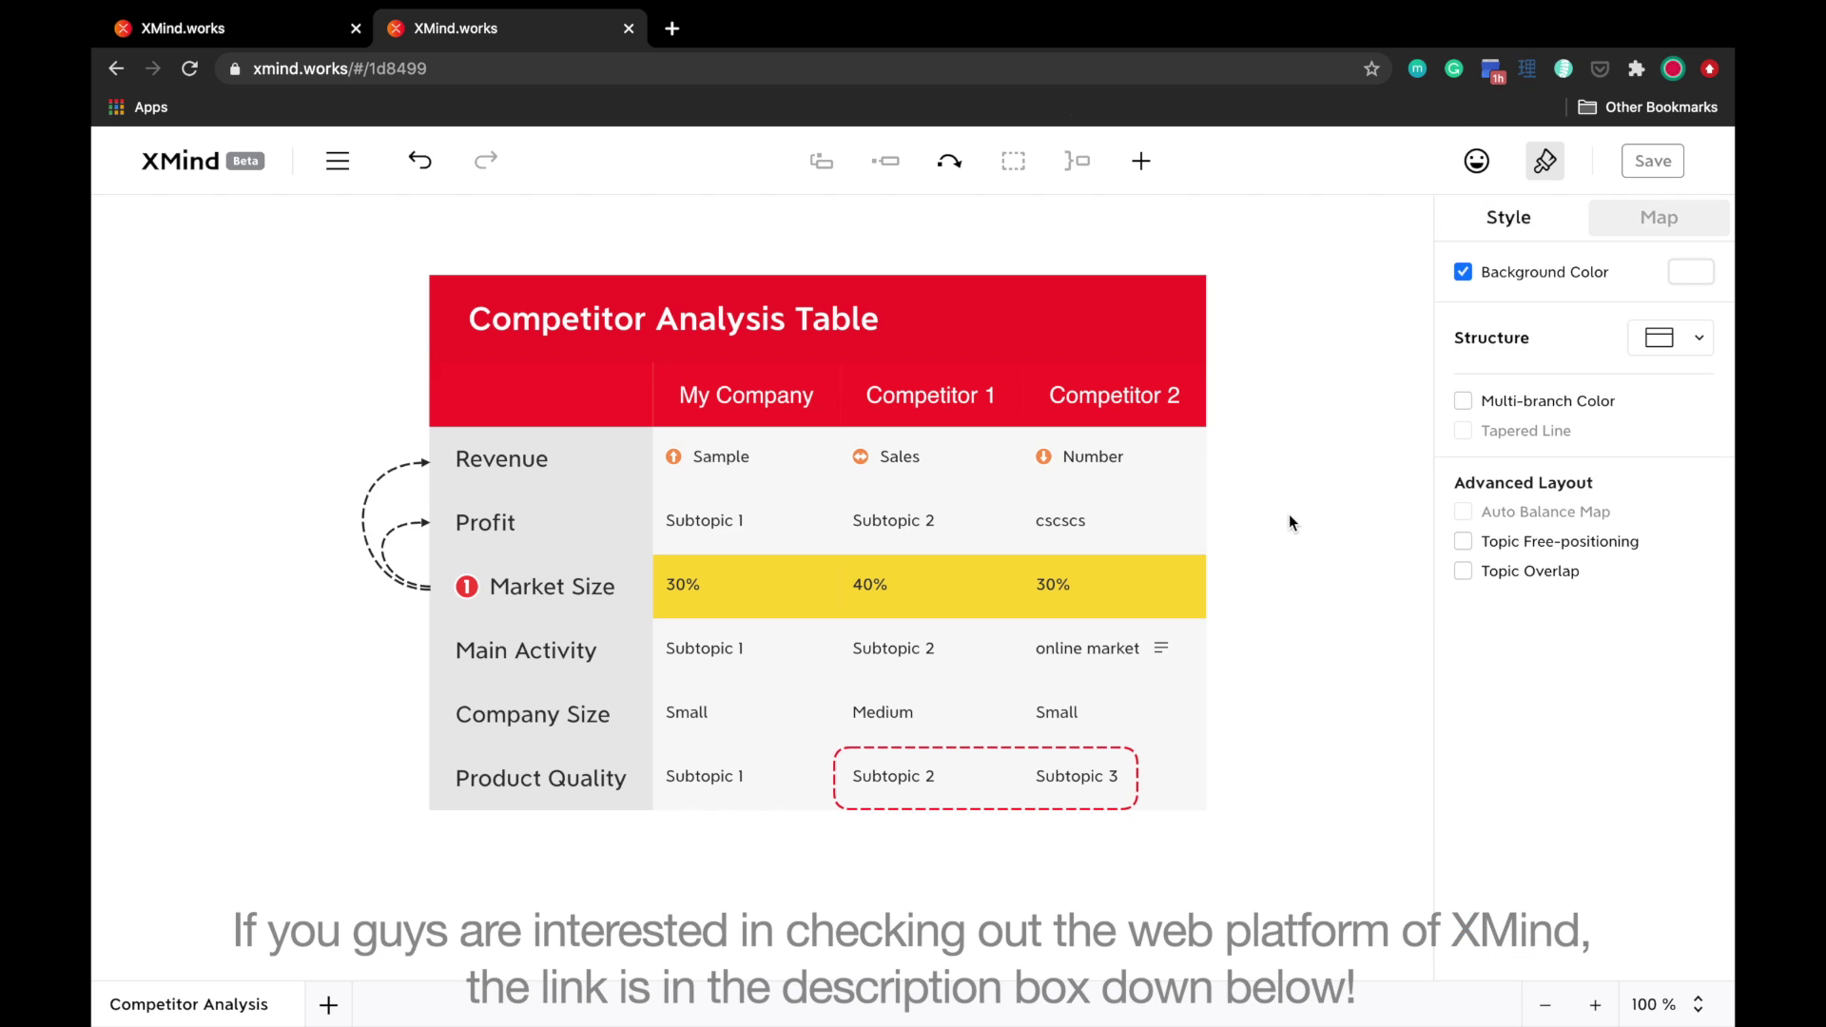
key("super+0")
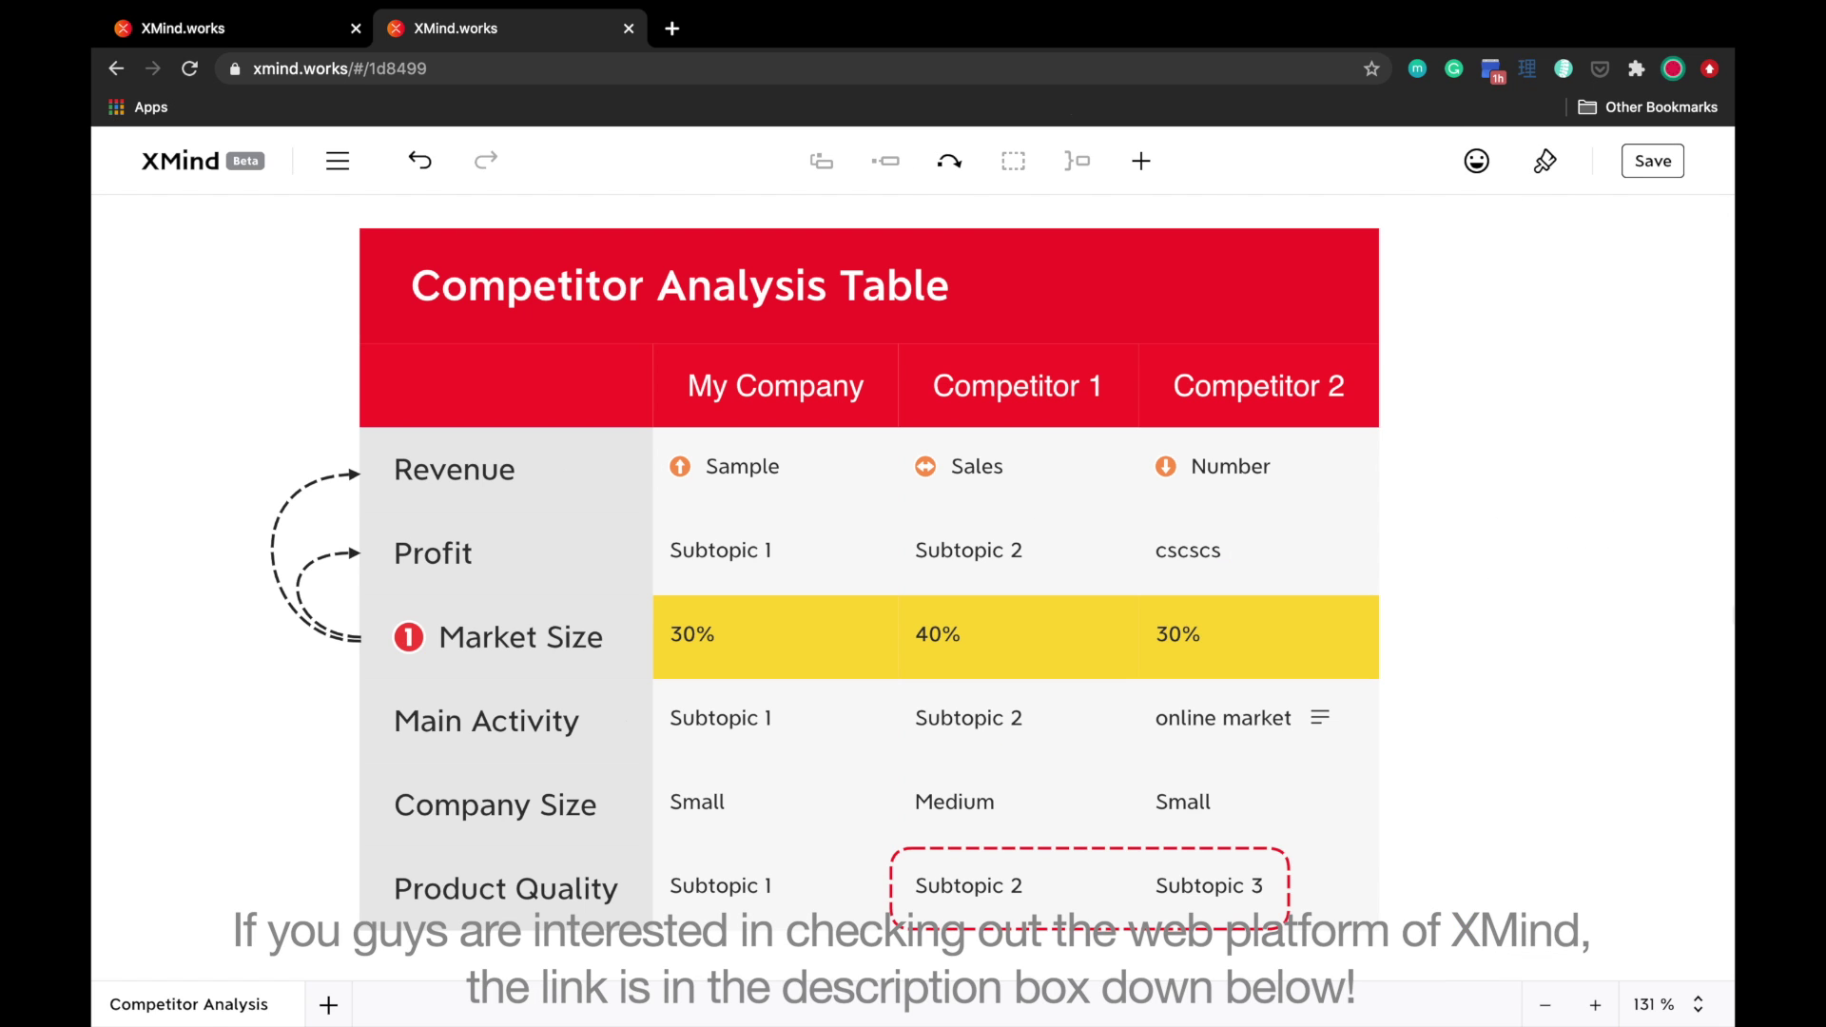